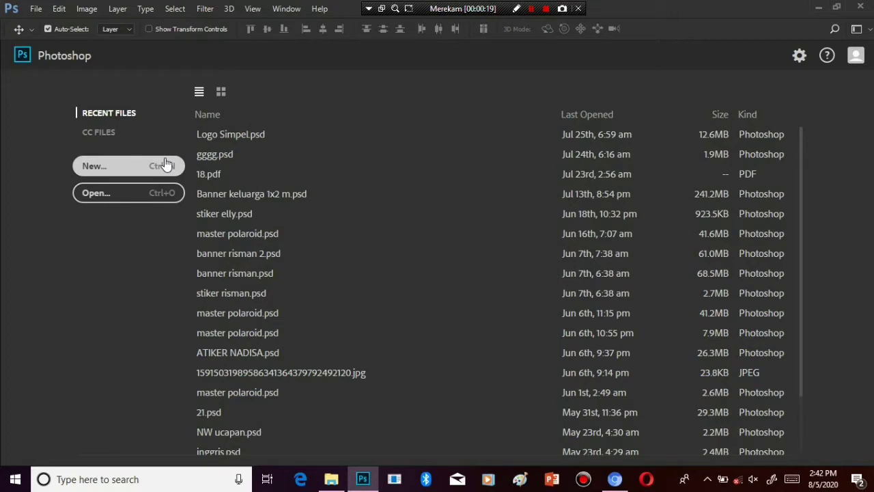
# Create a new document named "banner ultah simpel", 100 × 100 centimeters at a resolution of 200 pixels/inch
pyautogui.click(165, 164)
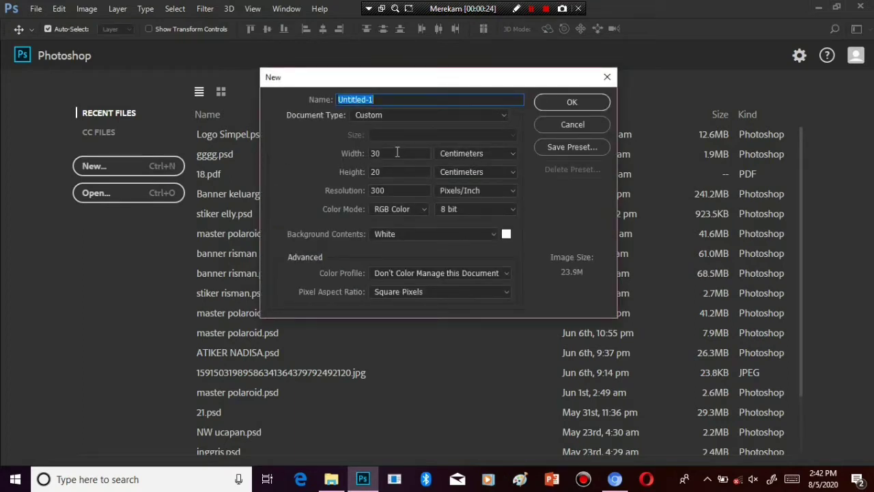
pyautogui.write('banner ultah s')
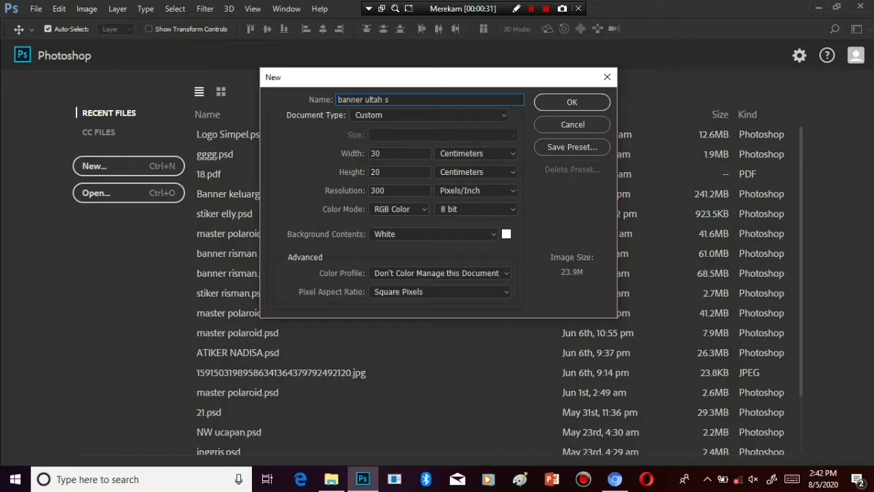
pyautogui.write('impel')
pyautogui.press('Tab')
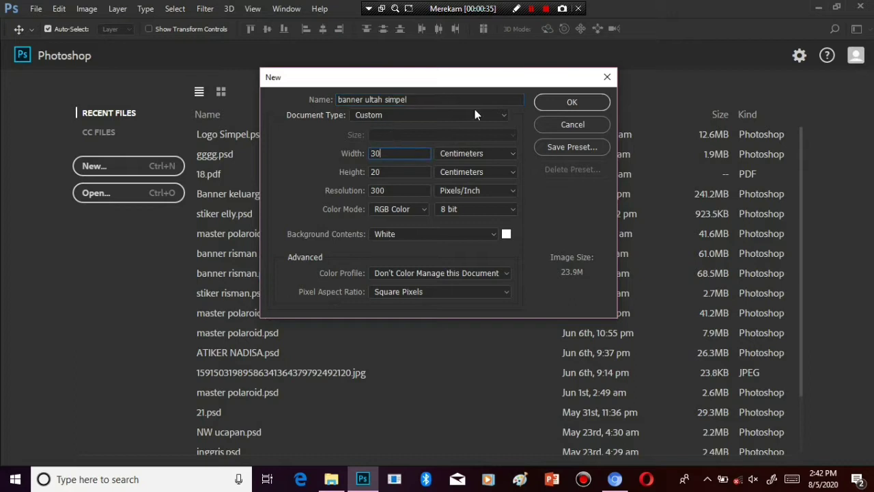
pyautogui.click(390, 154)
pyautogui.doubleClick(390, 153)
pyautogui.write('100')
pyautogui.doubleClick(383, 172)
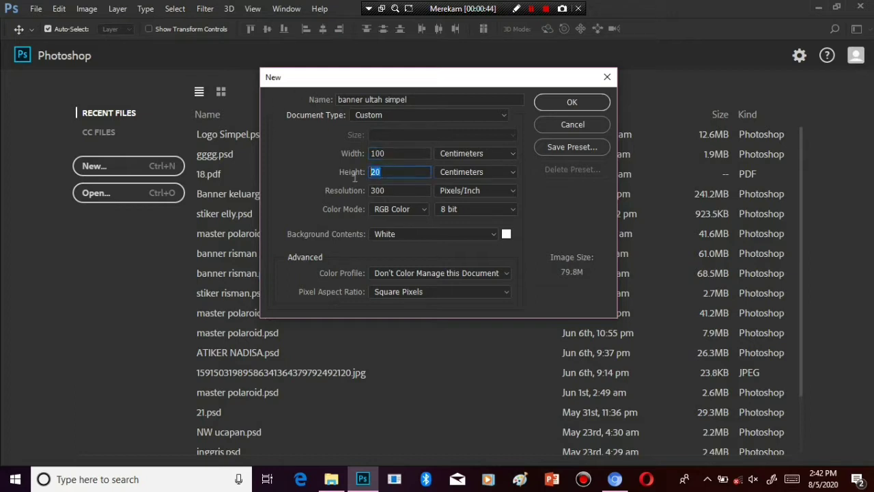
pyautogui.write('100')
pyautogui.doubleClick(383, 190)
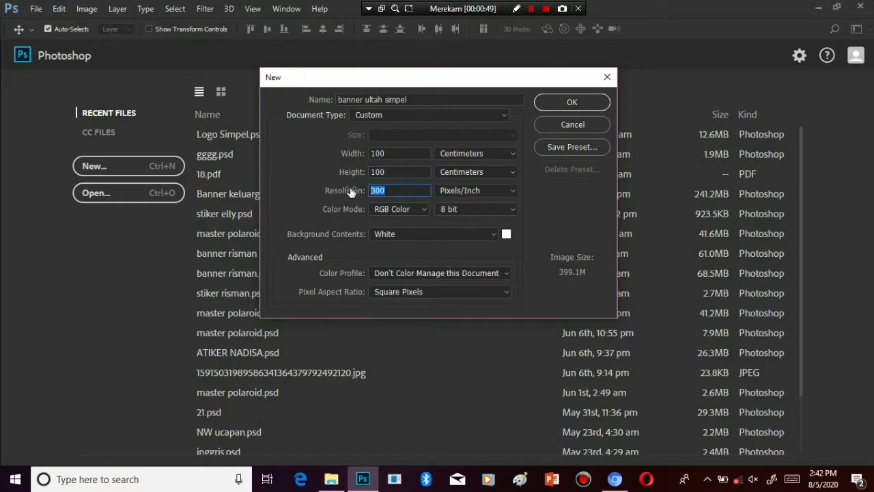
pyautogui.write('200')
pyautogui.click(568, 102)
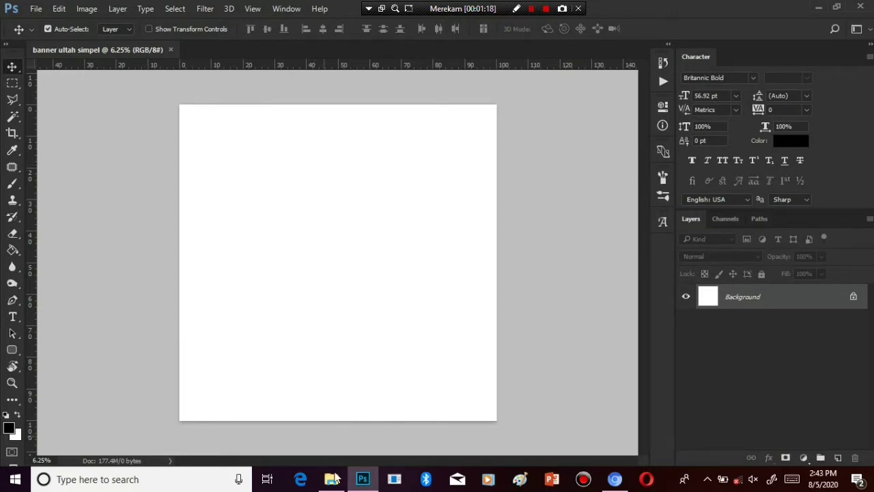
# Switch to File Explorer to look through the Minnie Mouse pictures, floral background and portrait photo, and return to Photoshop
pyautogui.moveTo(332, 481)
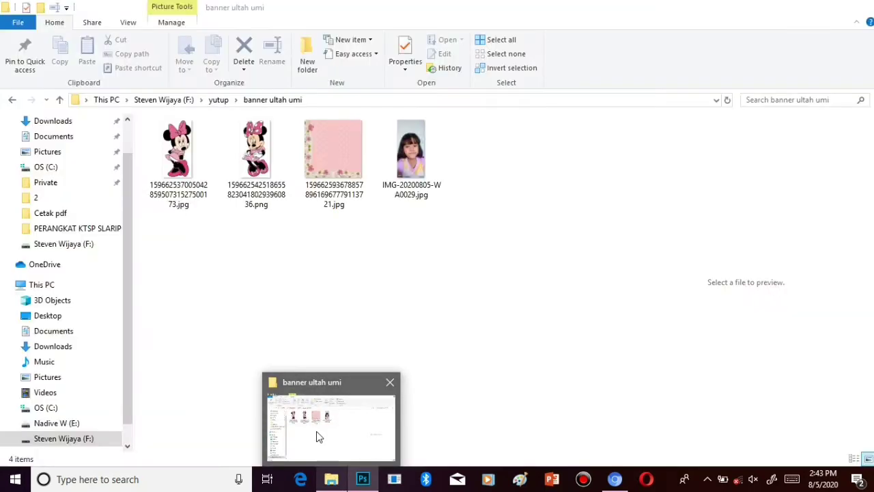
pyautogui.click(318, 436)
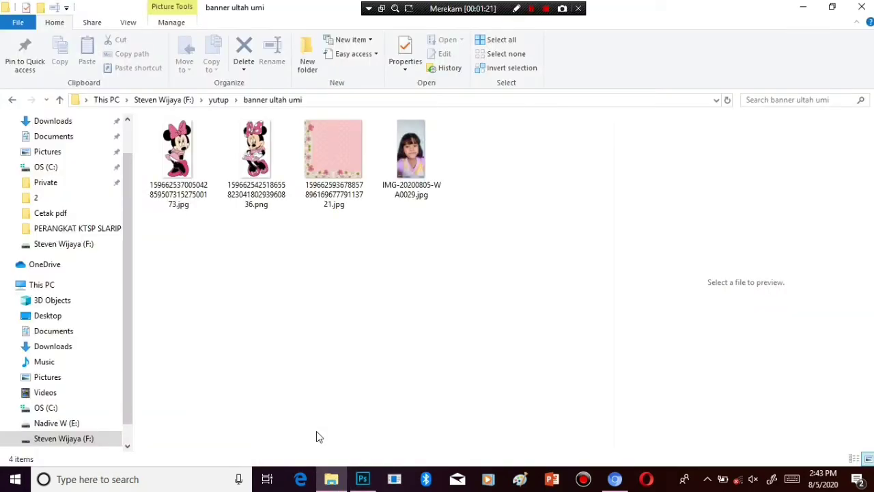
pyautogui.click(182, 166)
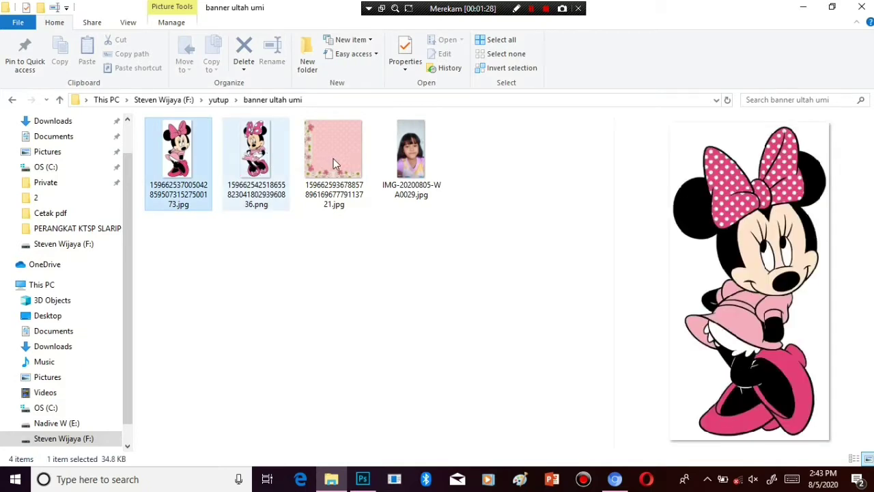
pyautogui.press('Right')
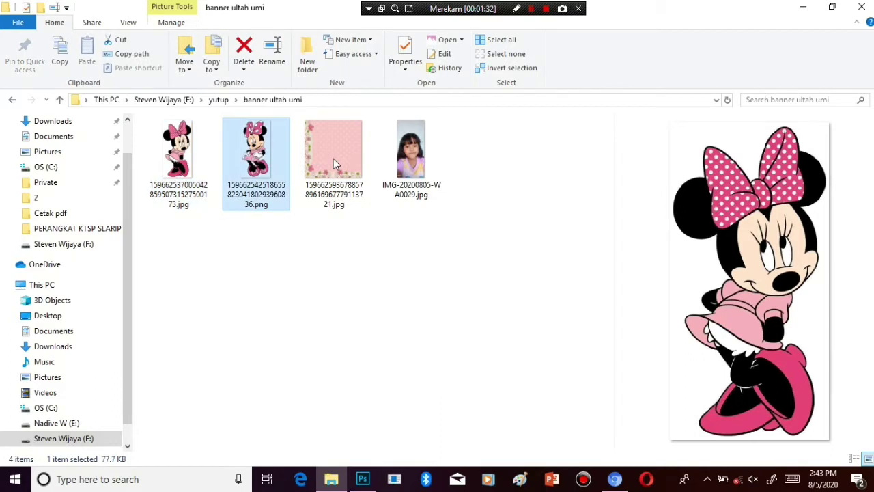
pyautogui.press('Right')
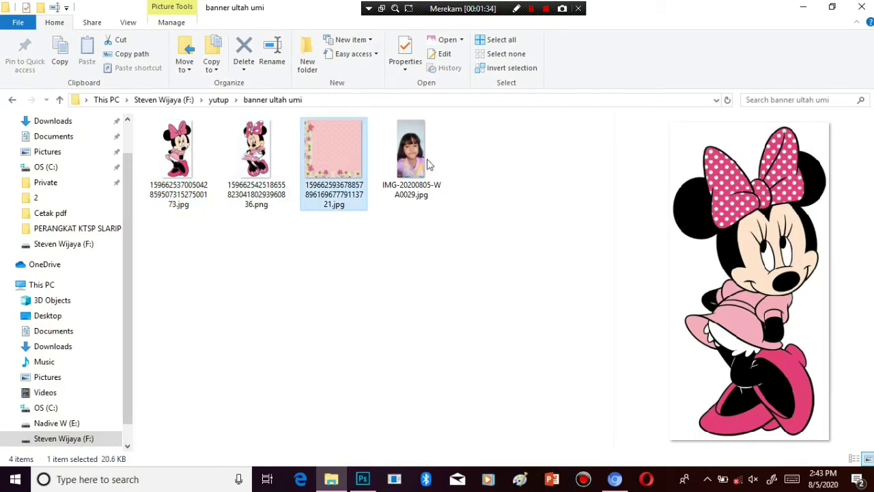
pyautogui.click(419, 159)
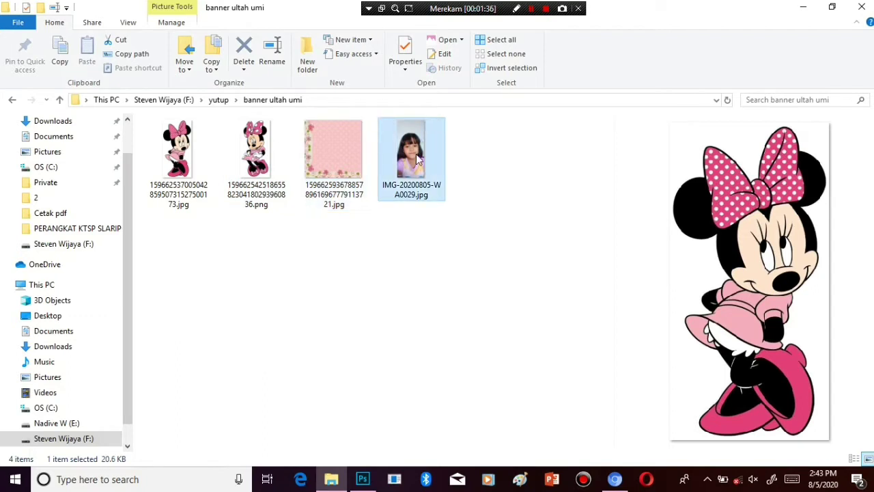
pyautogui.moveTo(369, 469)
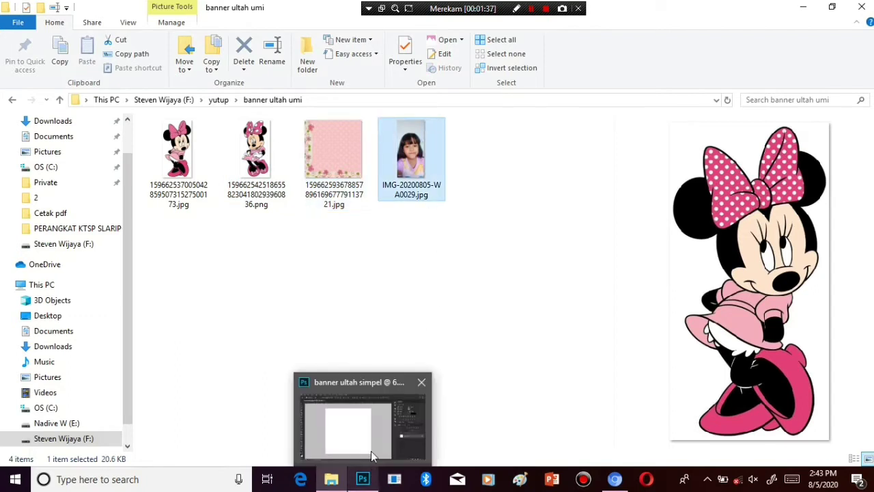
pyautogui.click(370, 440)
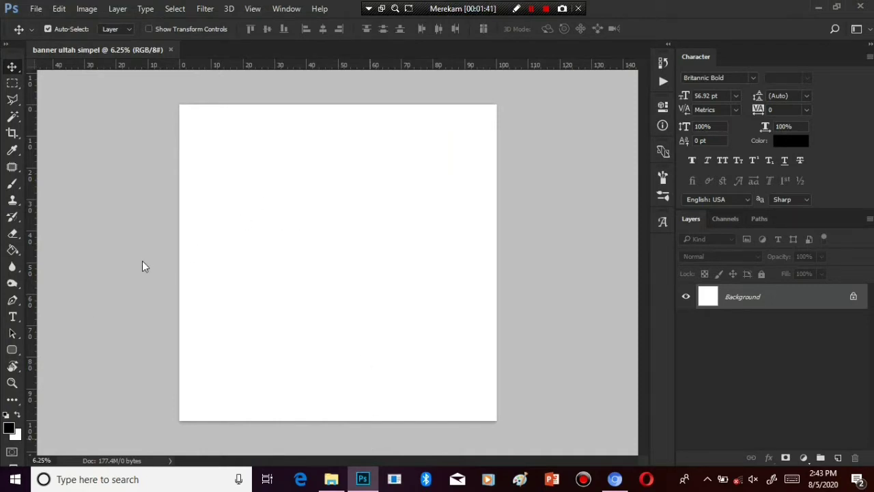
# Add the text "HAPPY BIRTHDAY" in the upper part of the canvas with the Type tool
pyautogui.click(12, 317)
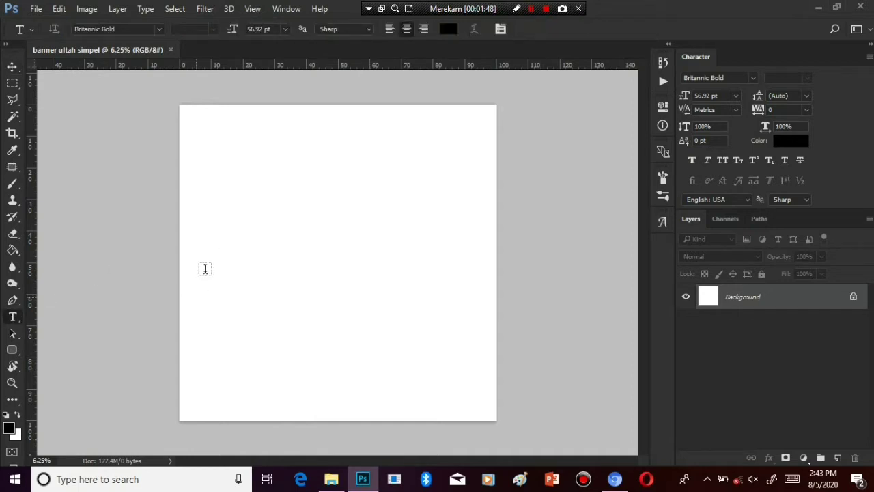
pyautogui.click(251, 225)
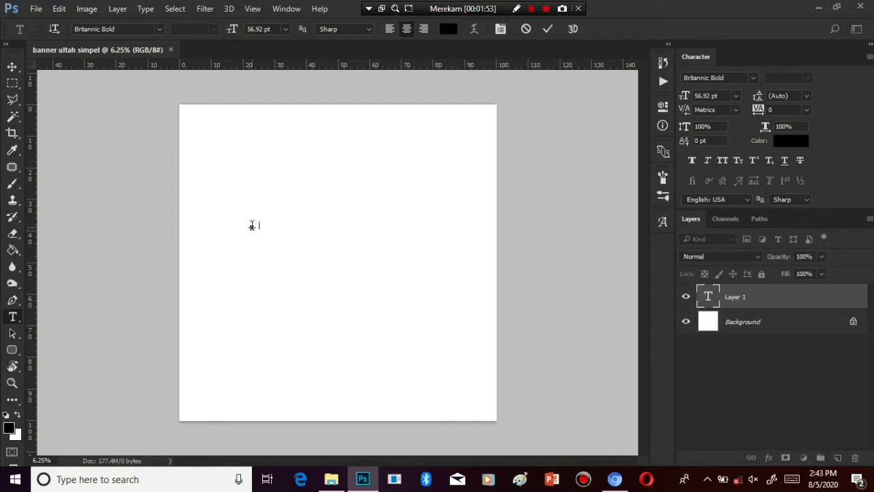
pyautogui.write('py Bir')
pyautogui.doubleClick(267, 228)
pyautogui.click(268, 224)
pyautogui.click(13, 69)
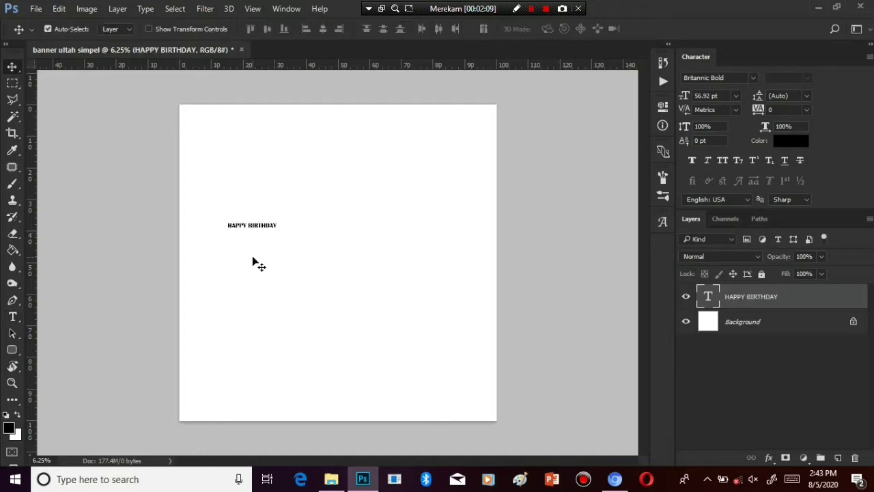
# Scale the HAPPY BIRTHDAY text proportionally to about 393% and center it near the top of the canvas
pyautogui.hotkey('ctrl', 't')
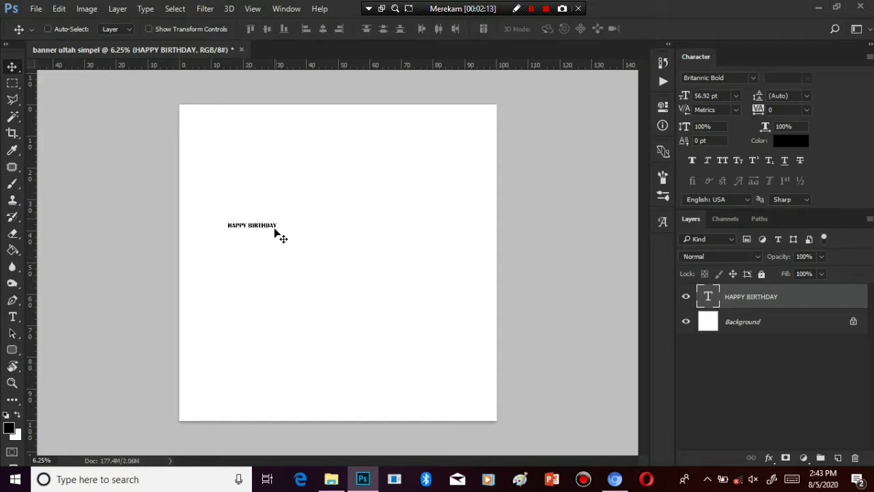
pyautogui.hotkey('ctrl', 't')
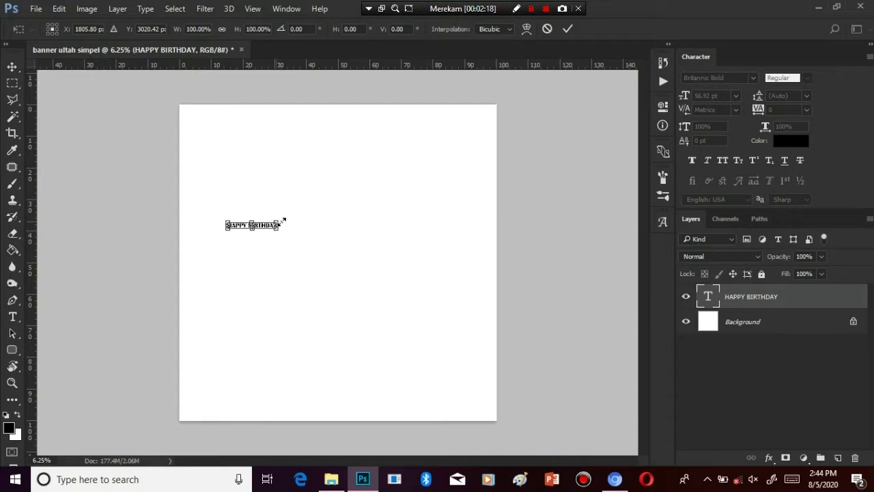
pyautogui.moveTo(283, 220); pyautogui.dragTo(414, 147)
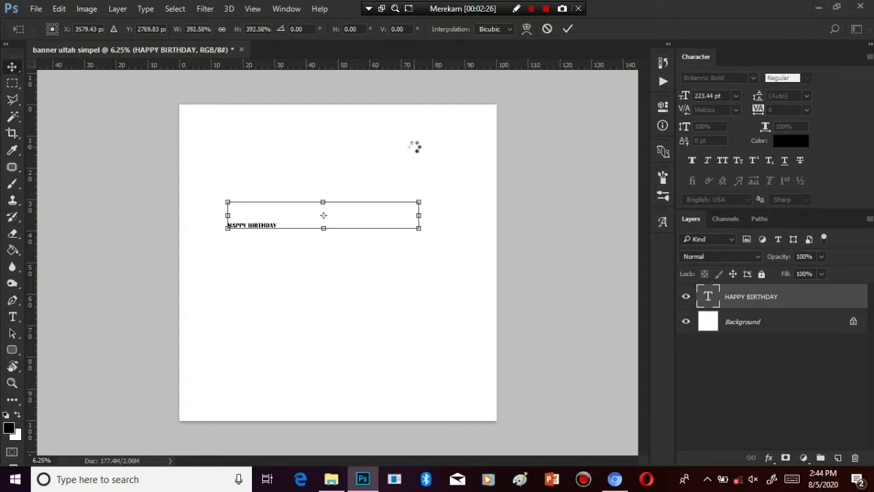
pyautogui.press('Return')
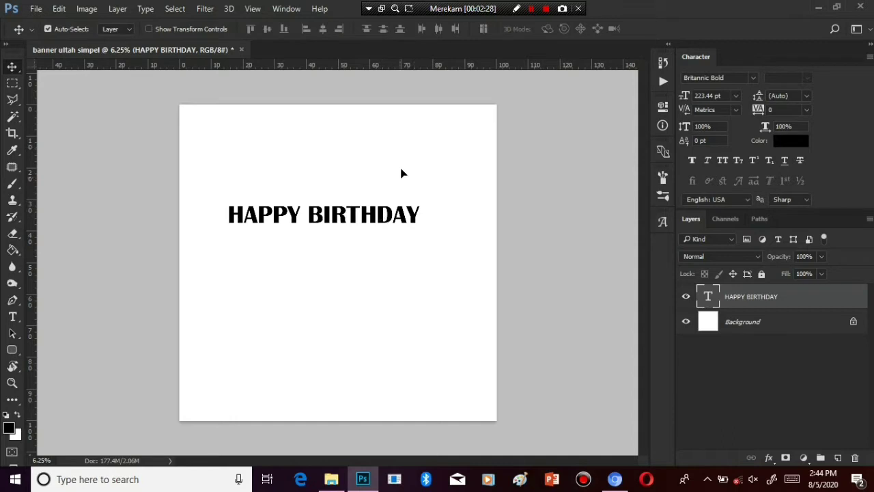
pyautogui.moveTo(391, 217)
pyautogui.mouseDown()
pyautogui.moveTo(412, 163)
pyautogui.moveTo(403, 166)
pyautogui.moveTo(400, 207)
pyautogui.mouseUp()
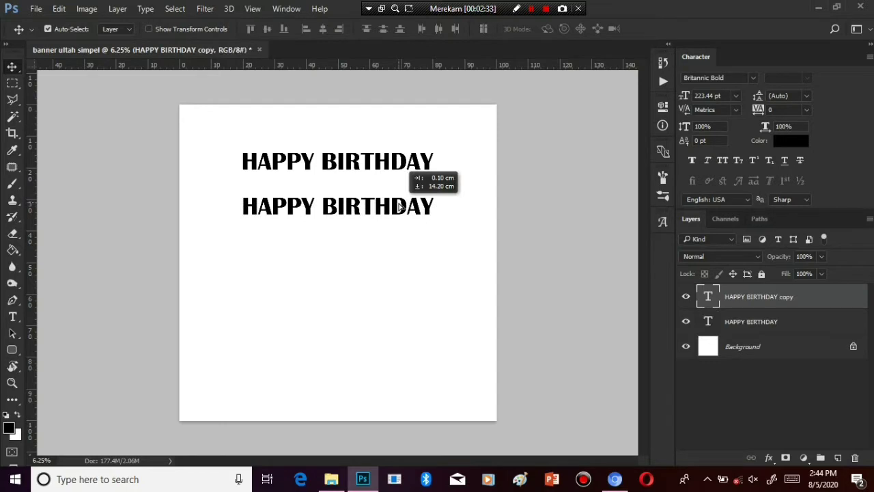
# Place a copy of HAPPY BIRTHDAY about 14.2 cm below the original and replace its wording with the birthday child's full name
pyautogui.moveTo(400, 206); pyautogui.dragTo(401, 206)
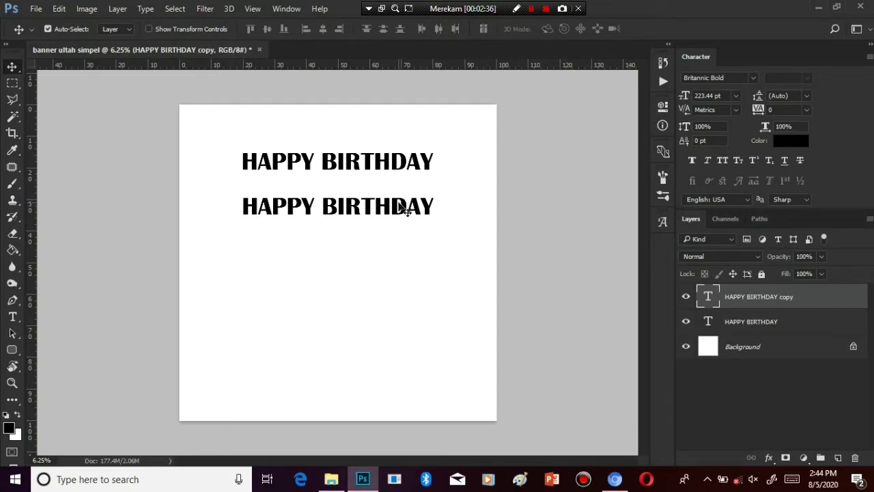
pyautogui.press('t')
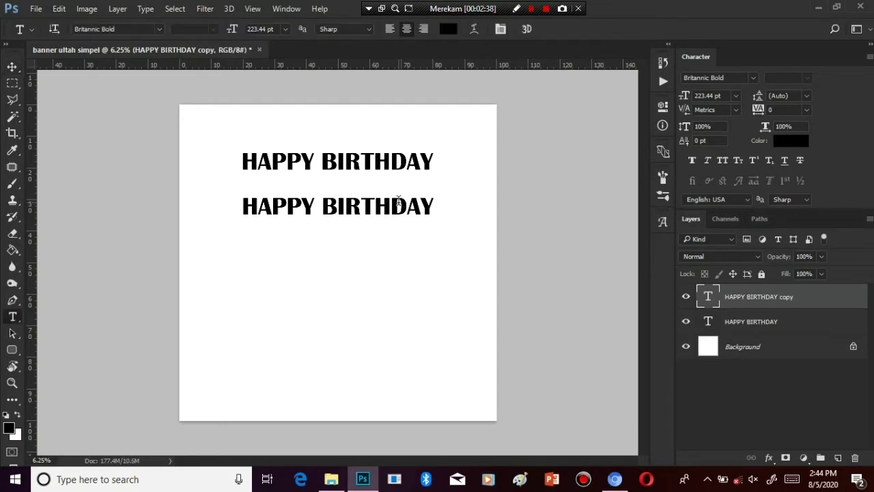
pyautogui.click(392, 202)
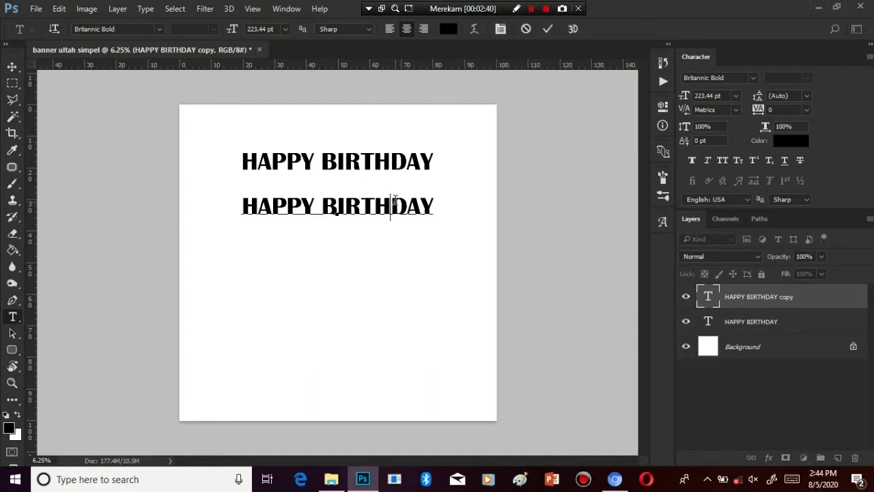
pyautogui.press('Home')
pyautogui.hotkey('shift', 'End')
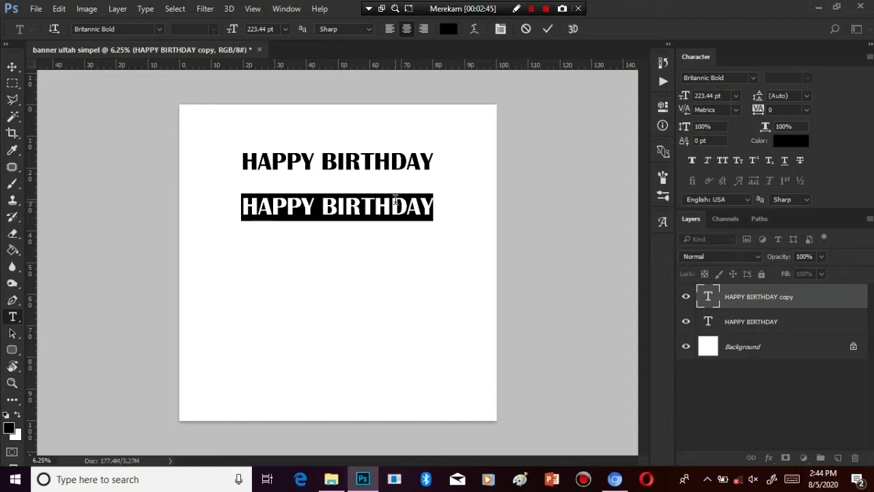
pyautogui.click(394, 200)
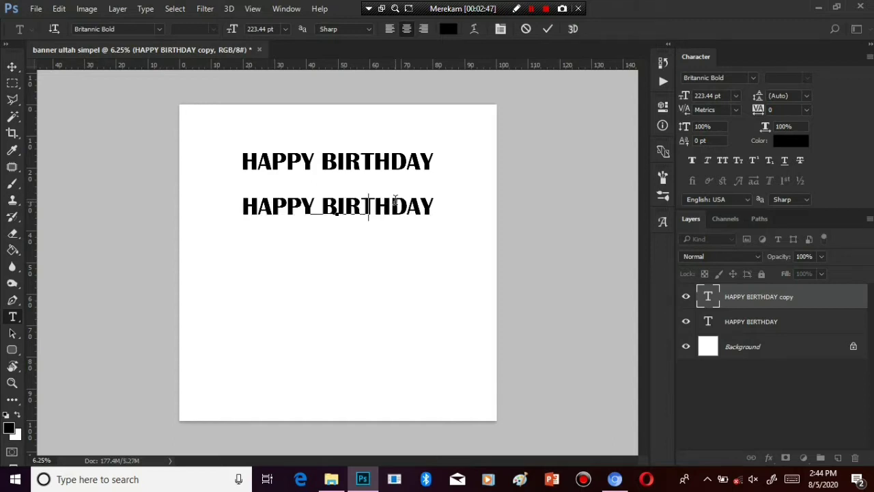
pyautogui.press('Right')
pyautogui.press('Right')
pyautogui.press('Right')
pyautogui.press('Right')
pyautogui.write('SYAQIA')
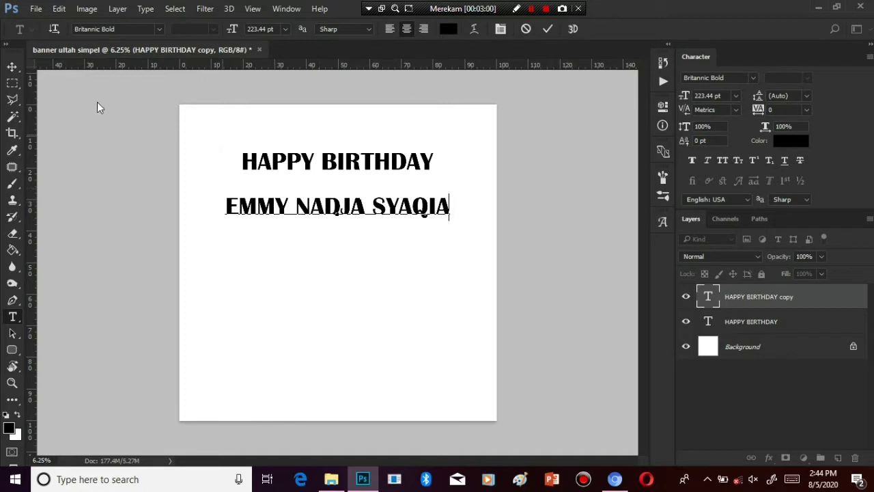
pyautogui.click(11, 66)
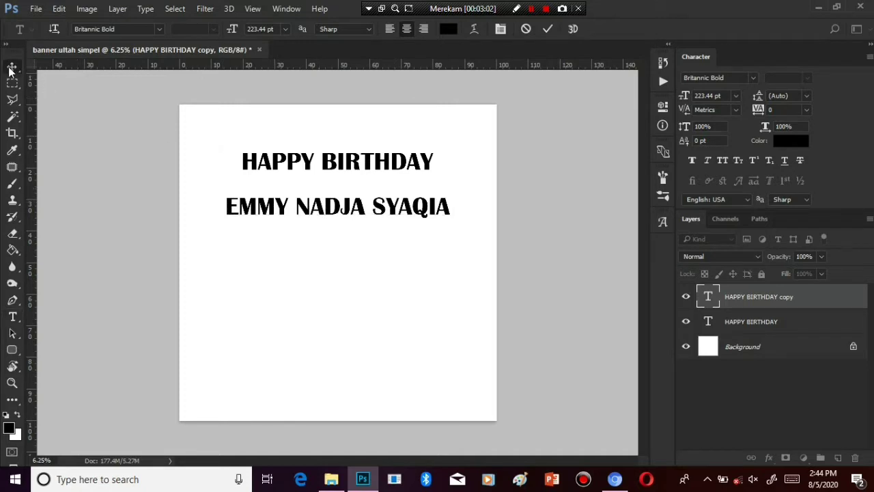
# Duplicate the name text, place the copy as a third line below it, and change its wording to "ULTAH KE -"
pyautogui.hotkey('ctrl', 'j')
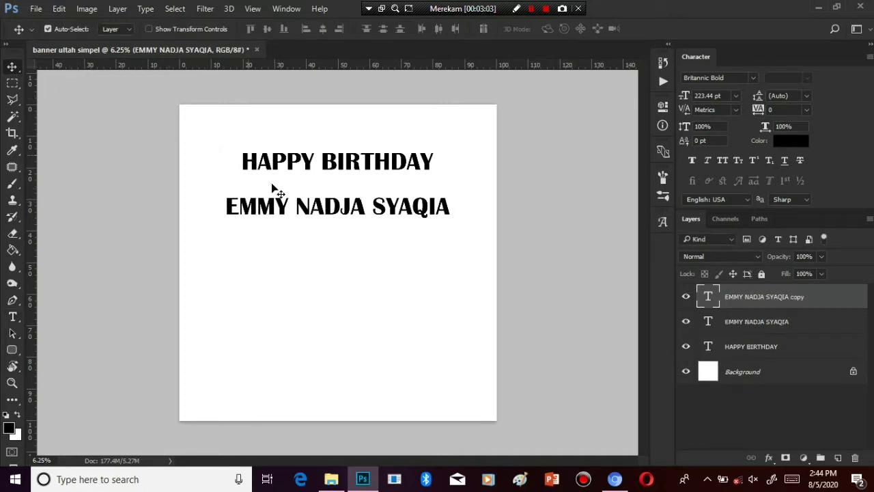
pyautogui.moveTo(366, 208); pyautogui.dragTo(365, 252)
pyautogui.press('t')
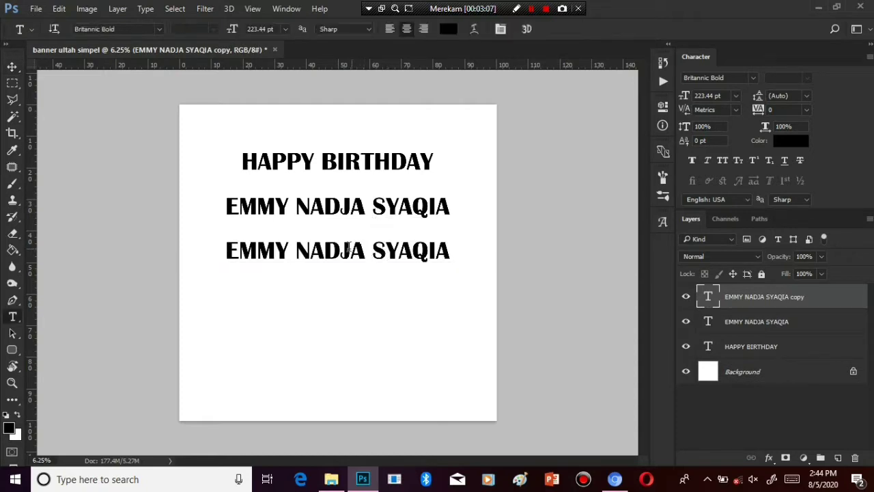
pyautogui.click(349, 247)
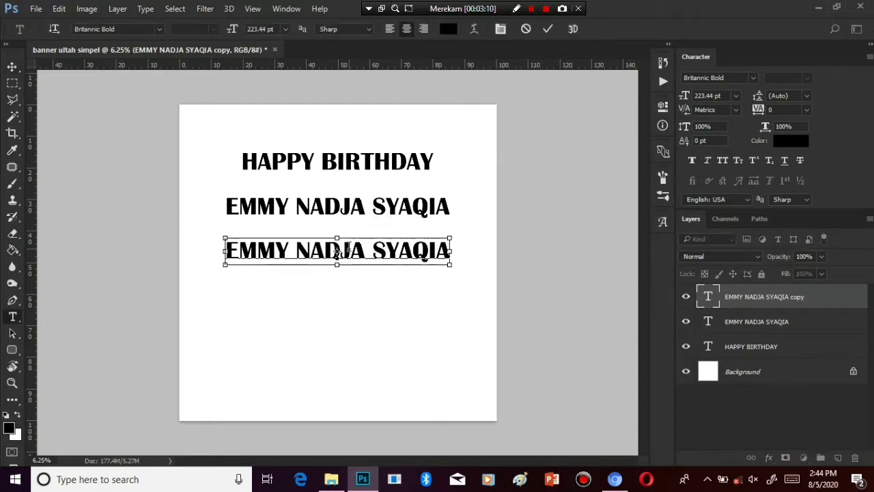
pyautogui.hotkey('ctrl', 'a')
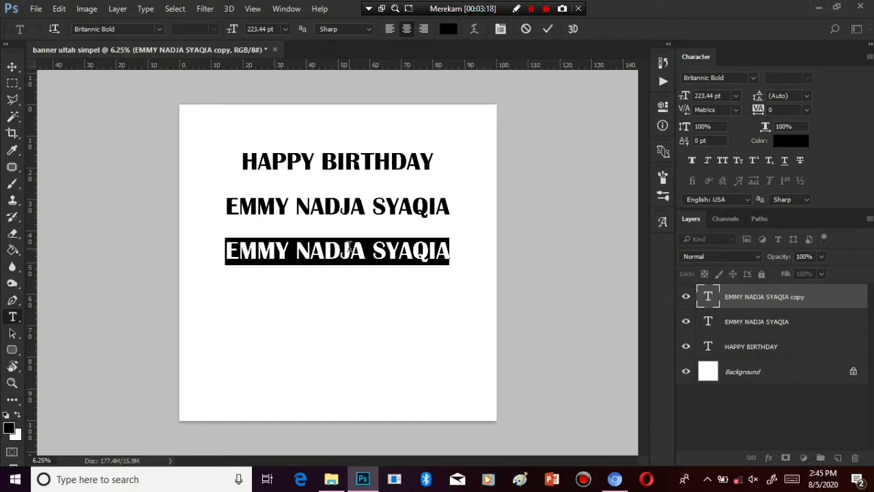
pyautogui.write('YANG KE')
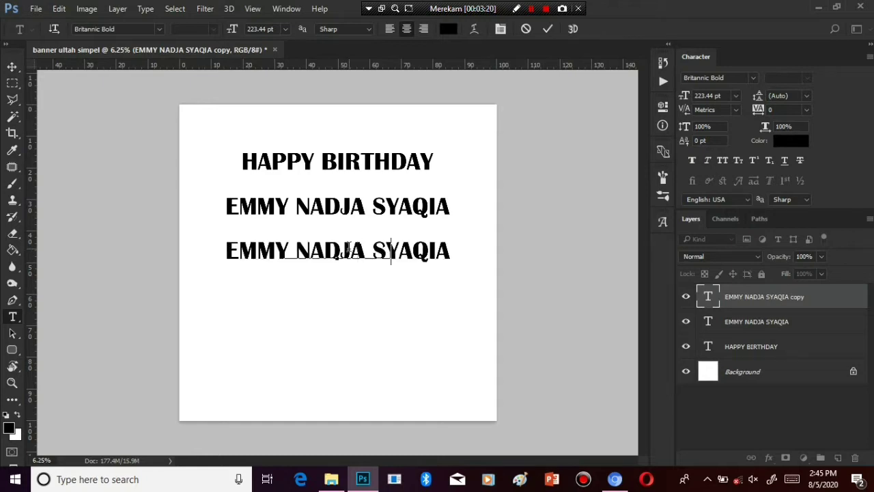
pyautogui.write('-1')
pyautogui.click(11, 68)
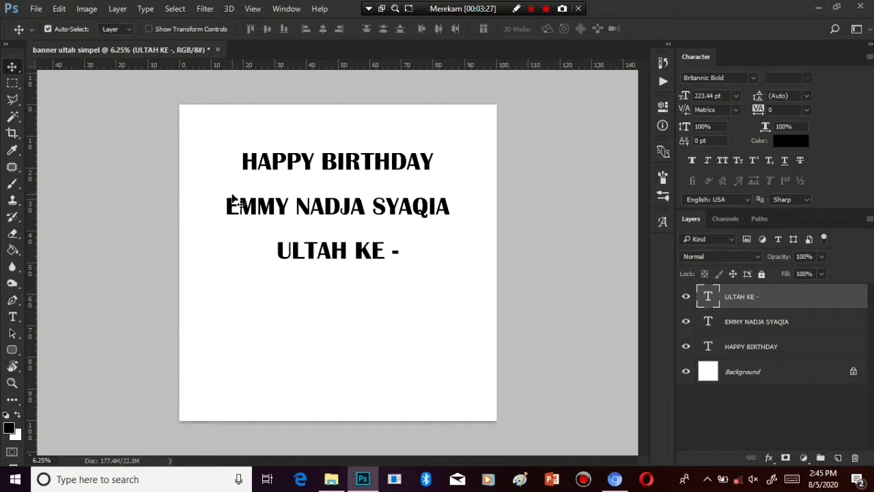
# Duplicate the "ULTAH KE -" text, place the copy directly below it, and change its wording to "7"
pyautogui.hotkey('ctrl', 'j')
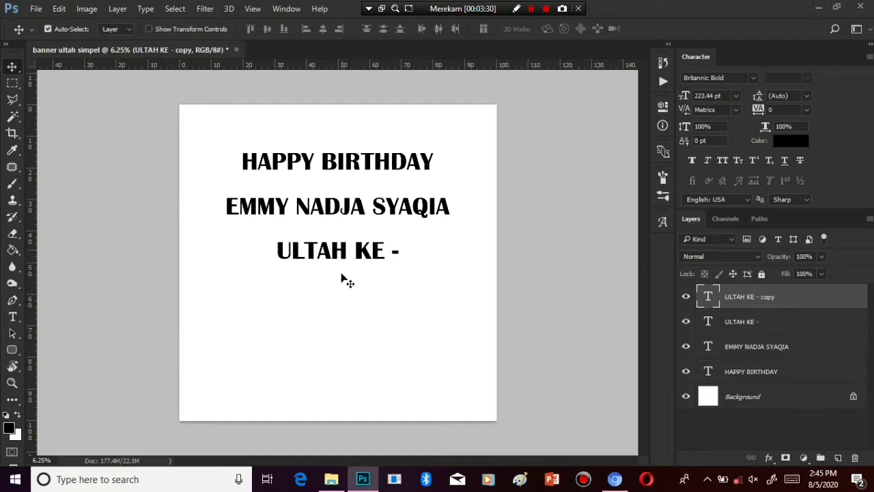
pyautogui.moveTo(341, 275); pyautogui.dragTo(341, 285)
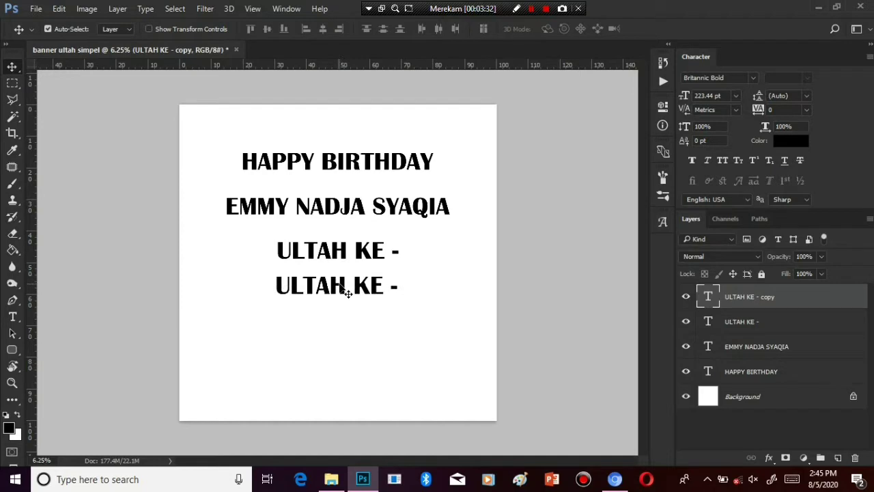
pyautogui.press('t')
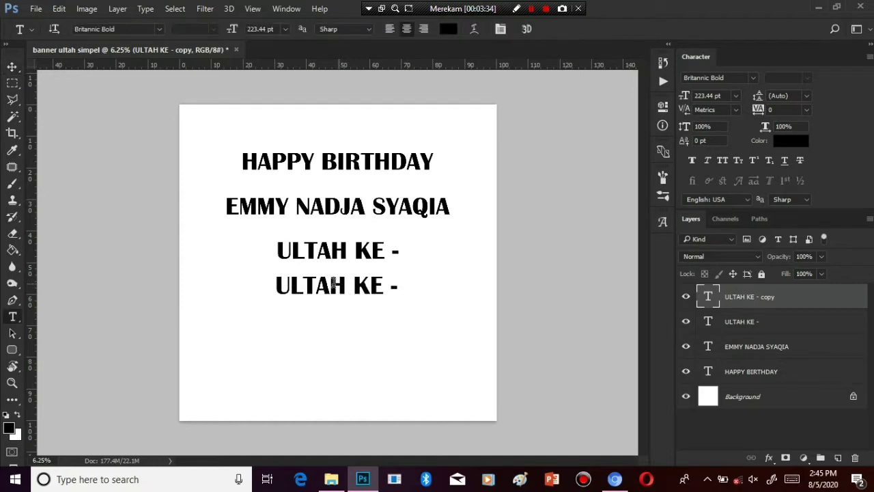
pyautogui.click(332, 284)
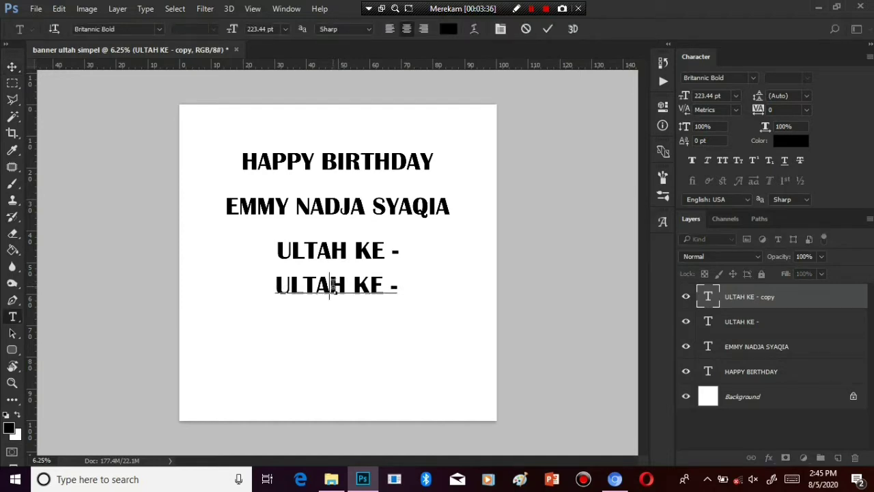
pyautogui.hotkey('ctrl', 'a')
pyautogui.click(332, 284)
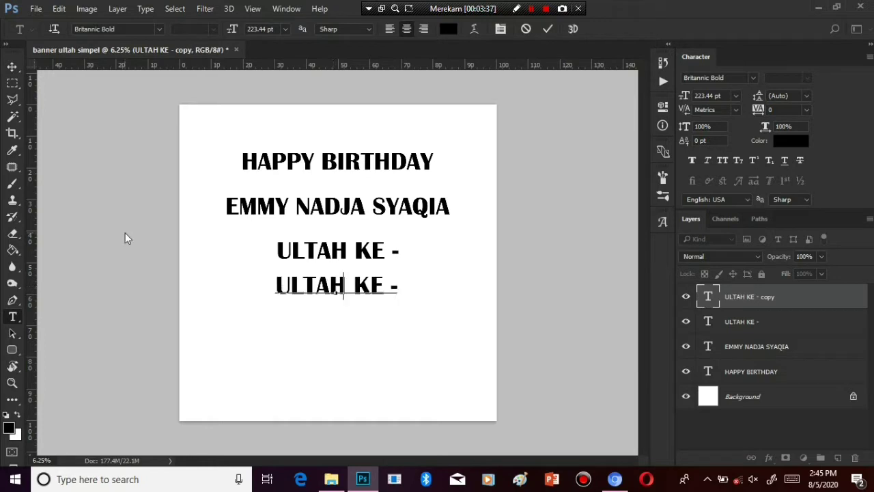
pyautogui.click(12, 67)
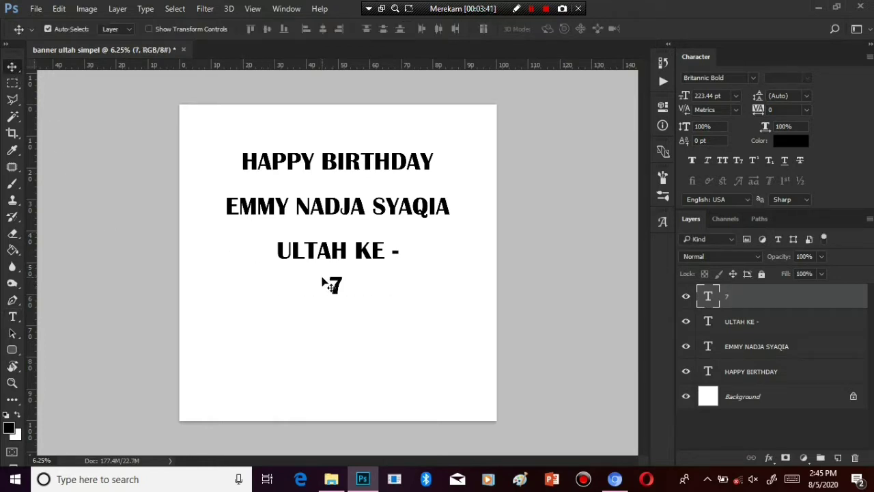
# Place a copy of the 7 below the original and change its wording to "11 AGUSTUS 2020"
pyautogui.press('ctrl')
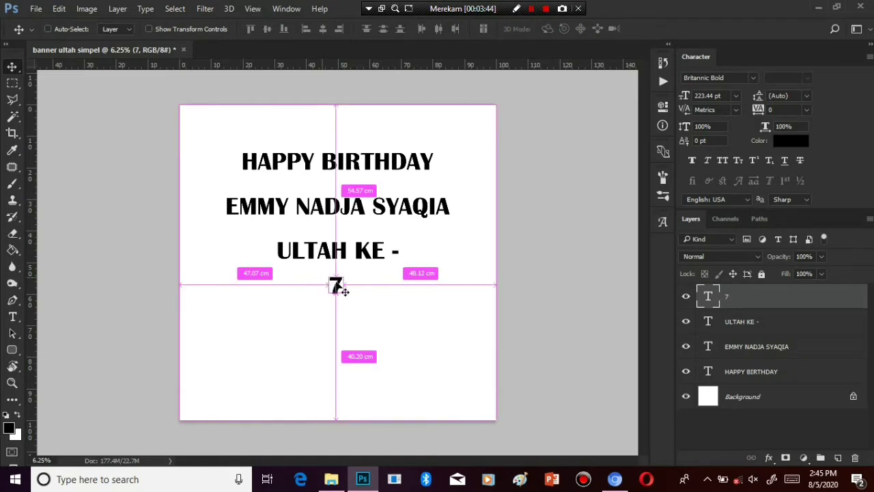
pyautogui.moveTo(335, 285); pyautogui.dragTo(336, 319)
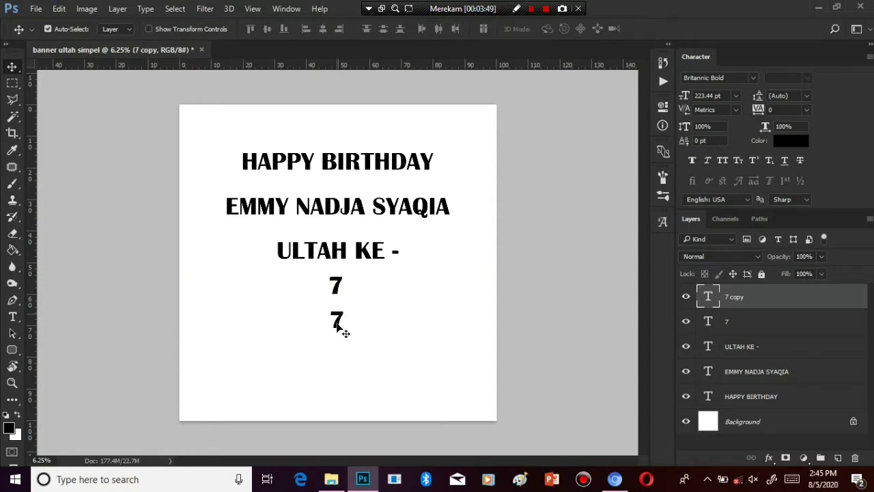
pyautogui.press('t')
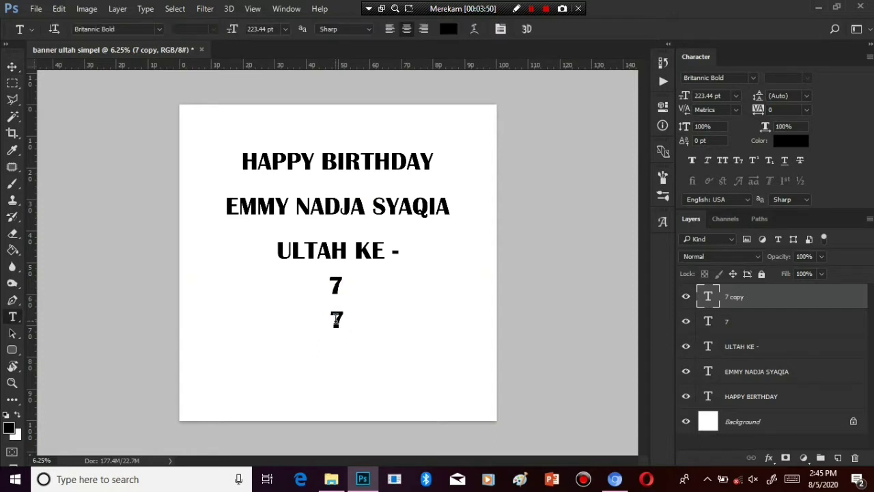
pyautogui.click(345, 318)
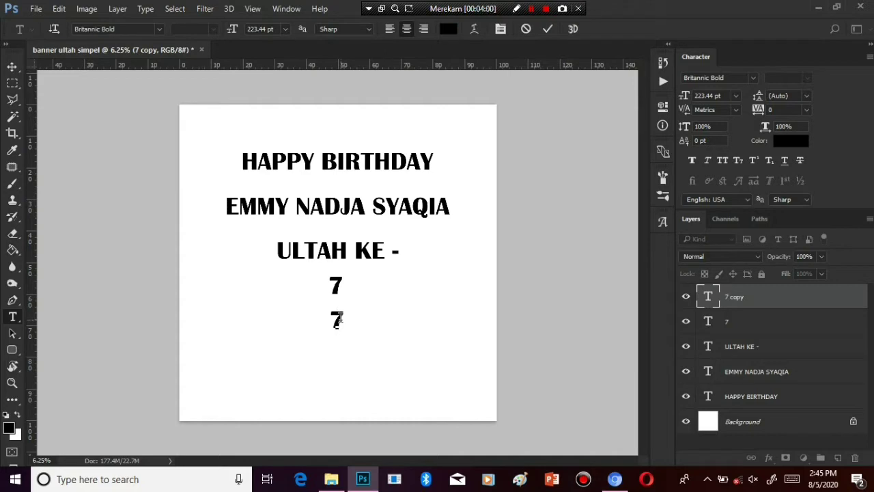
pyautogui.press('BackSpace')
pyautogui.write('1 AGUSTUS')
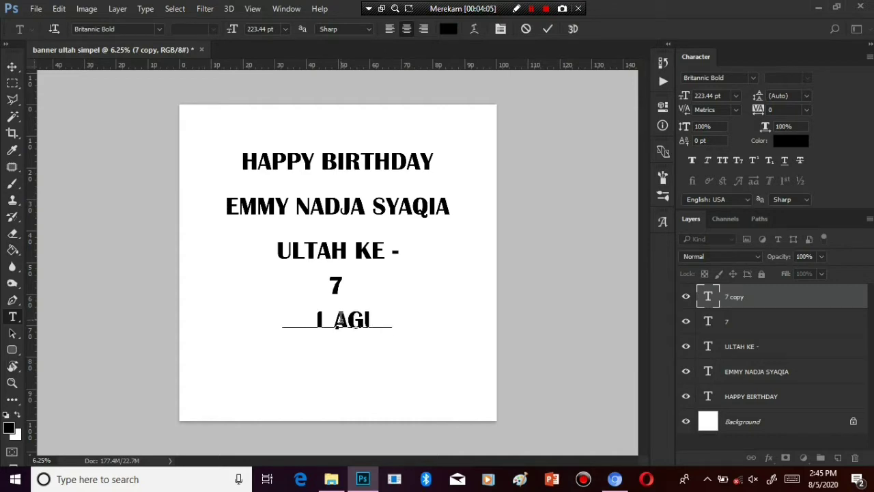
pyautogui.write(' 202')
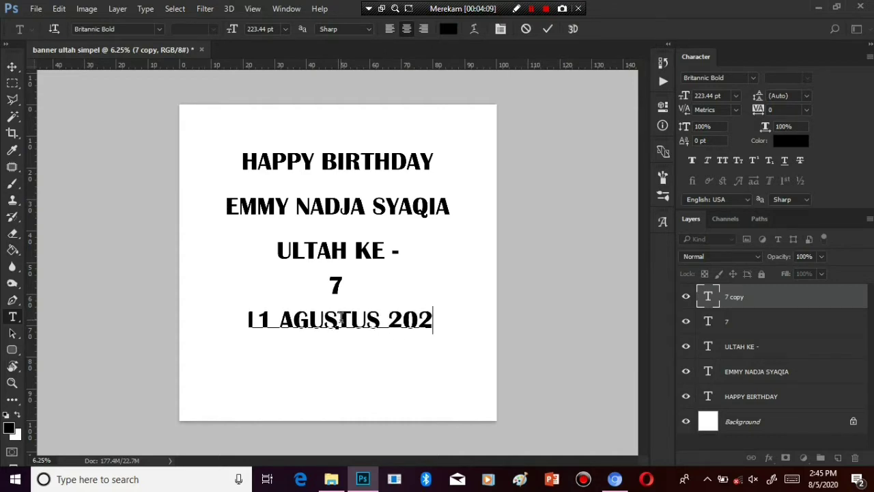
pyautogui.click(339, 319)
pyautogui.write('O')
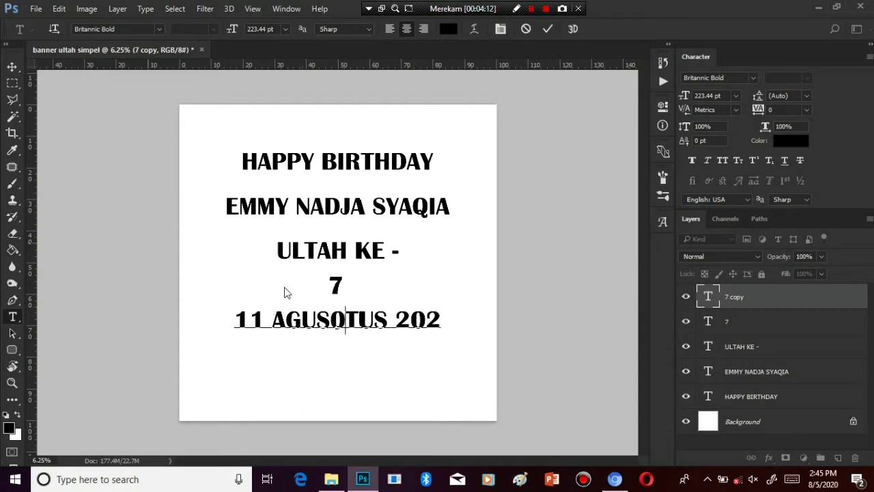
pyautogui.press('BackSpace')
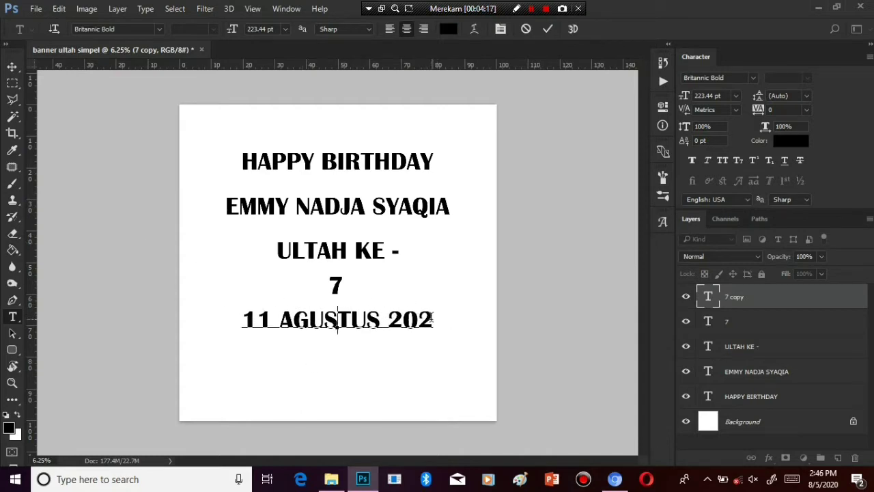
pyautogui.click(433, 320)
pyautogui.write('0')
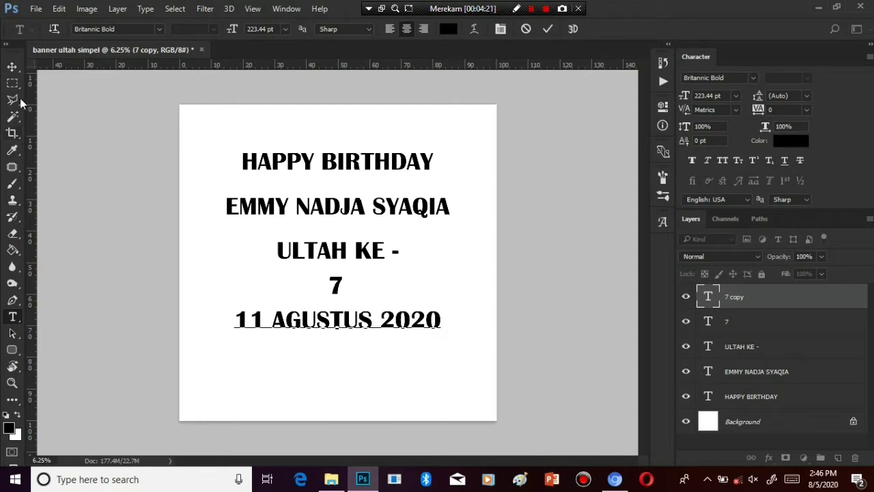
# Move the date text straight down to near the bottom edge of the canvas
pyautogui.click(12, 67)
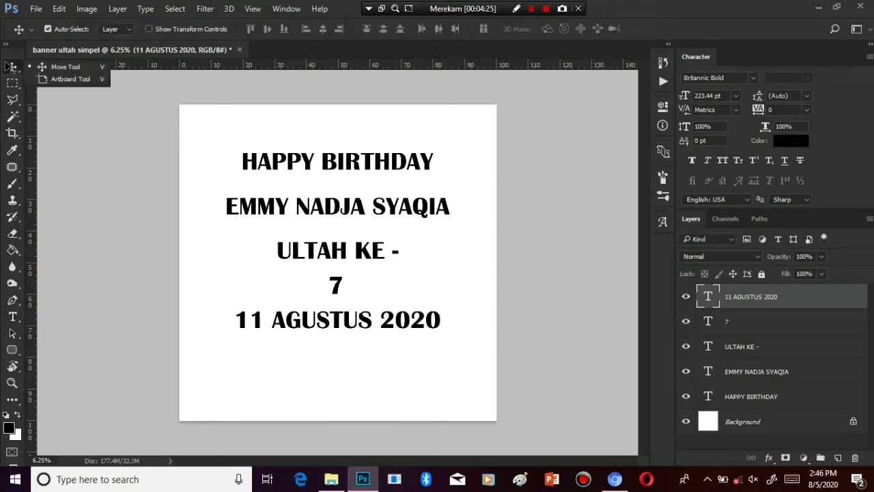
pyautogui.click(58, 70)
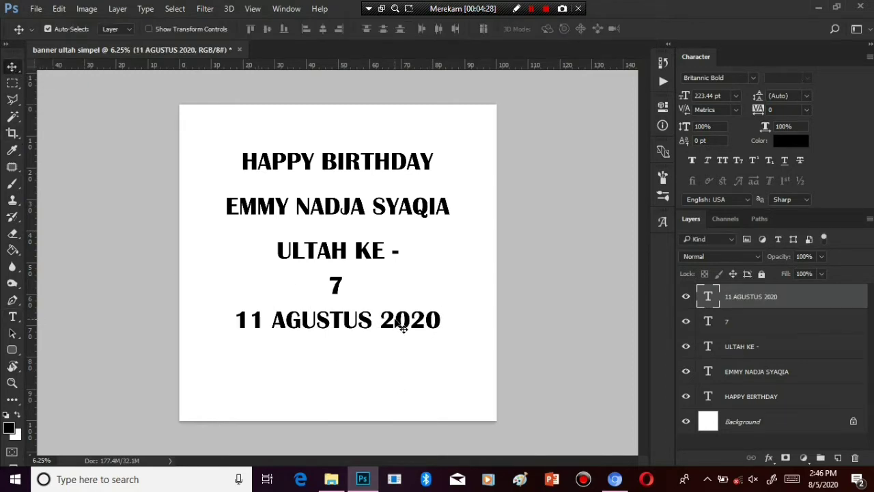
pyautogui.moveTo(403, 328); pyautogui.dragTo(401, 386)
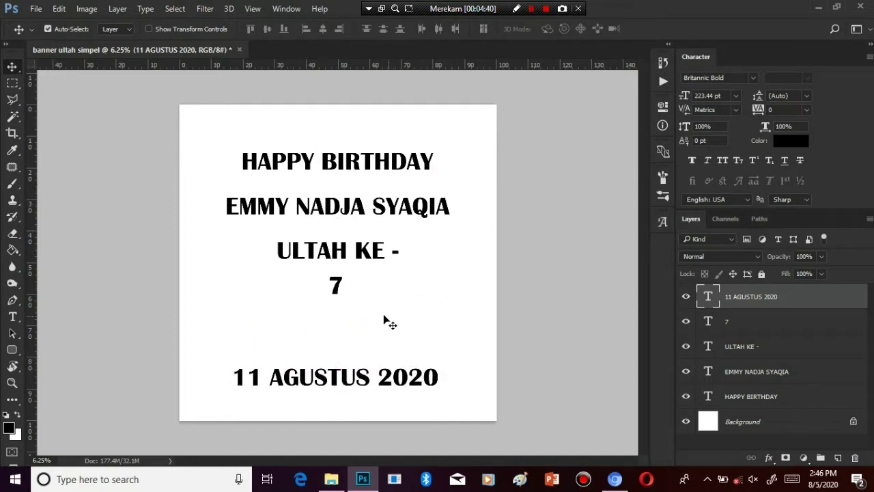
# Place the pink polka-dot floral image from the banner picture folder and move its layer directly above Background, beneath all text layers
pyautogui.moveTo(330, 479)
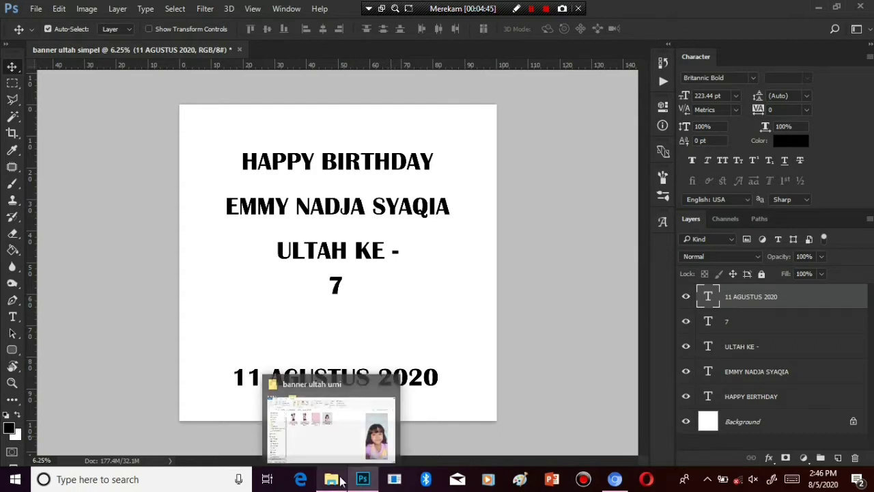
pyautogui.click(339, 447)
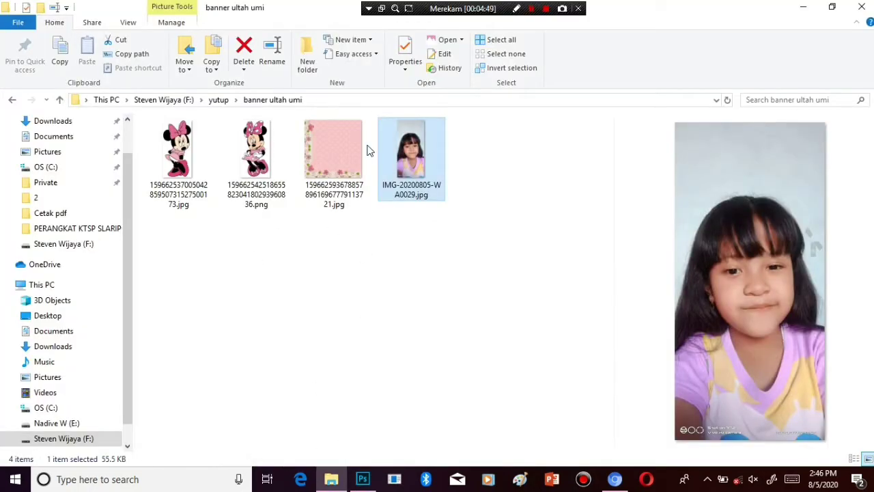
pyautogui.click(338, 152)
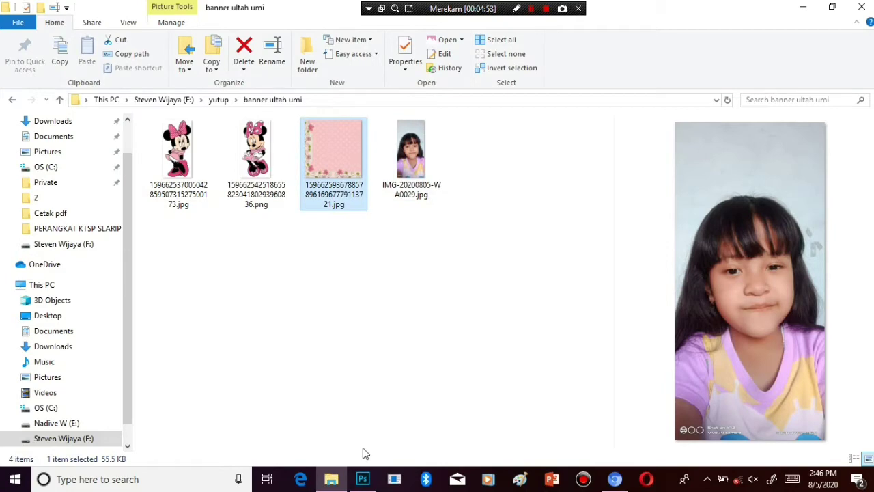
pyautogui.click(362, 479)
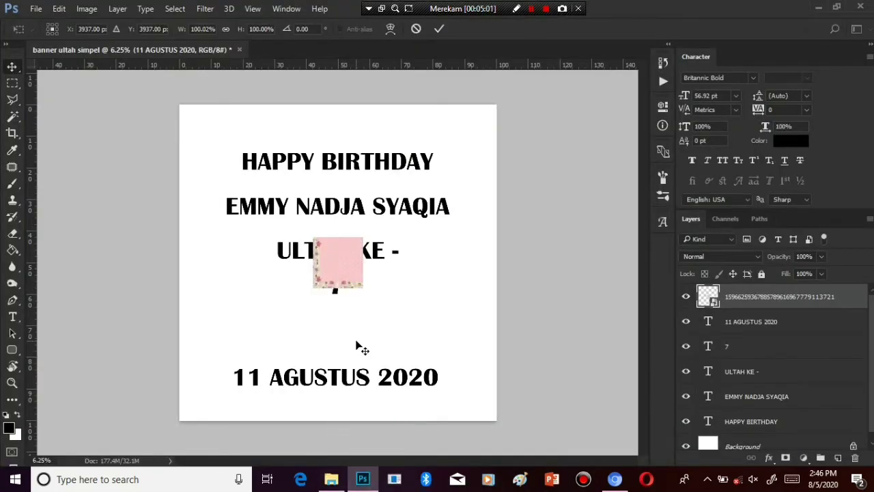
pyautogui.press('Return')
pyautogui.moveTo(785, 304); pyautogui.dragTo(769, 415)
# Move the floral image to the canvas's lower-left corner and scale it to about 641% so it covers the whole canvas
pyautogui.moveTo(361, 287); pyautogui.dragTo(224, 413)
pyautogui.hotkey('ctrl', 't')
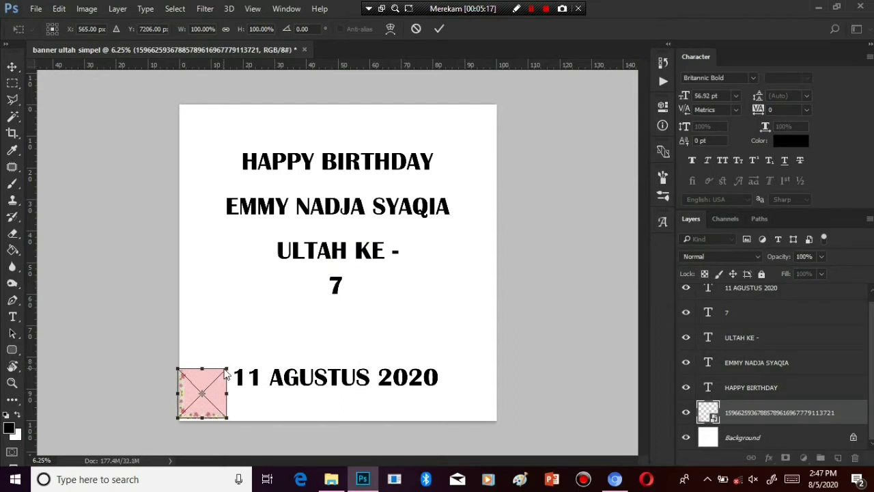
pyautogui.moveTo(229, 370); pyautogui.dragTo(500, 106)
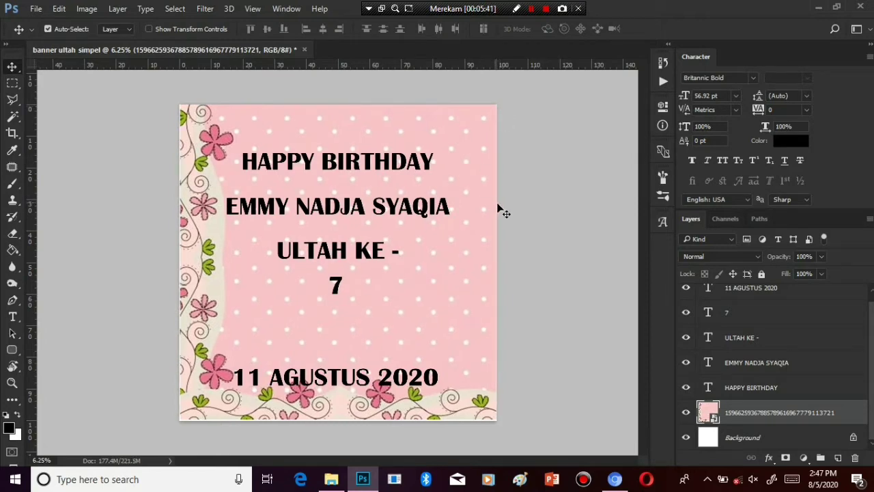
pyautogui.hotkey('ctrl', 't')
pyautogui.moveTo(496, 99)
pyautogui.mouseDown()
pyautogui.moveTo(491, 88)
pyautogui.moveTo(495, 96)
pyautogui.mouseUp()
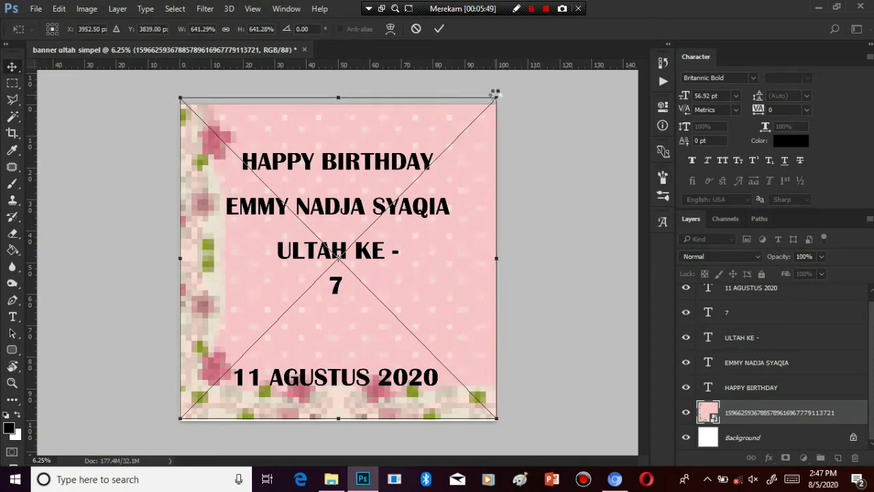
pyautogui.press('Return')
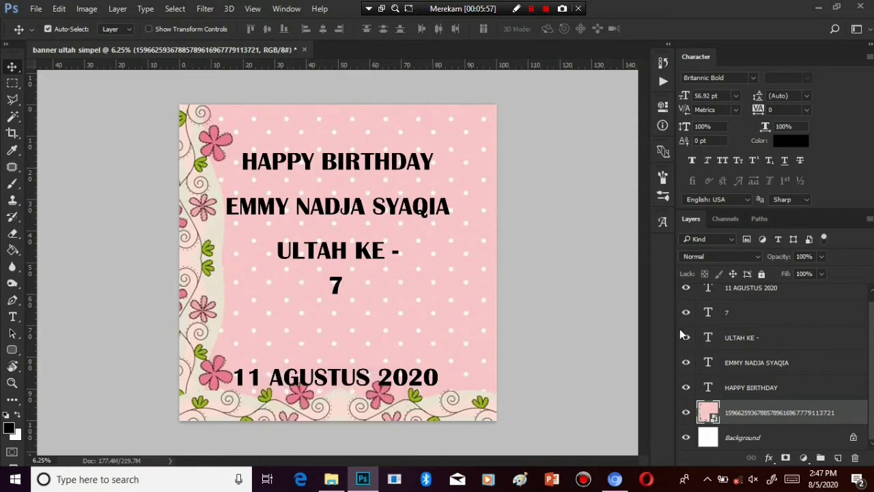
# Hide all five text layers so only the floral background shows
pyautogui.scroll(1, 751, 368)
pyautogui.click(686, 296)
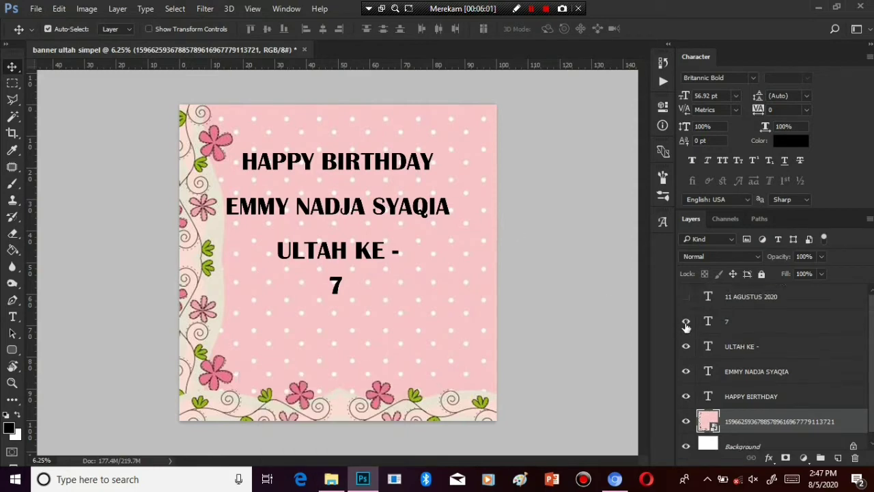
pyautogui.click(685, 321)
pyautogui.click(685, 346)
pyautogui.click(686, 370)
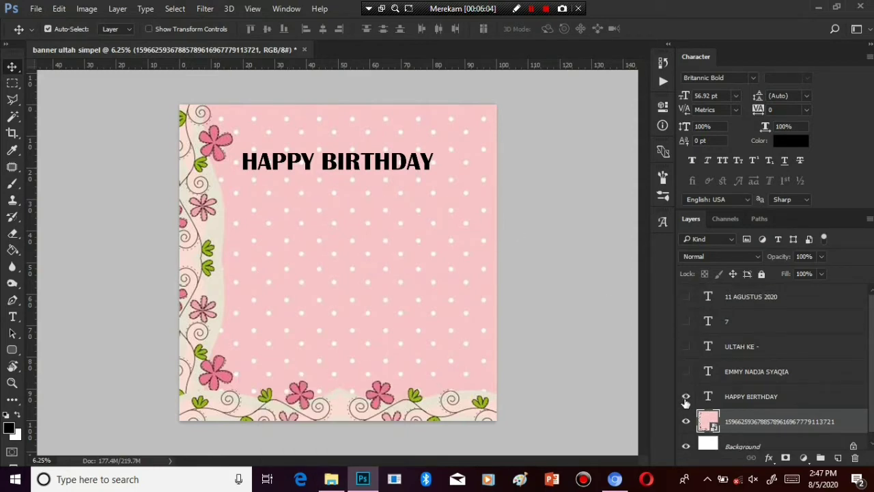
pyautogui.click(686, 396)
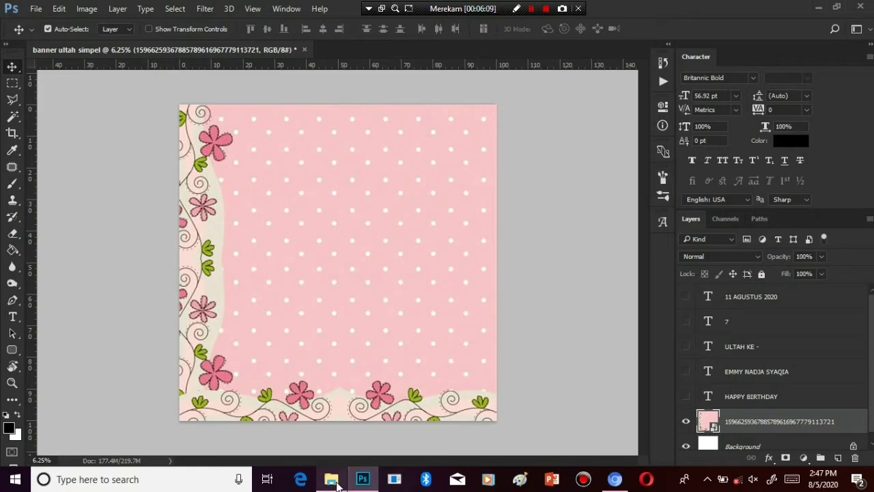
# Try to place the child's photo IMG-20200805-WA0029.jpg from the picture folder into the banner
pyautogui.moveTo(331, 479)
pyautogui.click(335, 449)
pyautogui.click(421, 155)
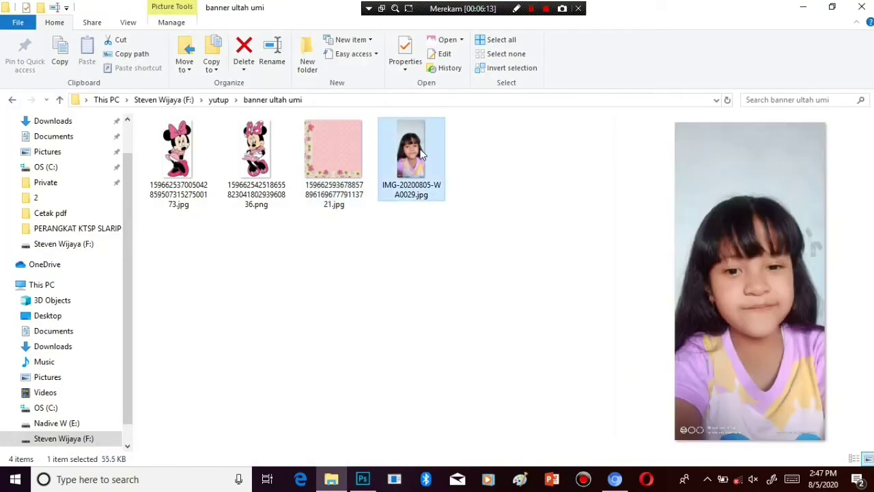
pyautogui.moveTo(421, 155); pyautogui.dragTo(352, 254)
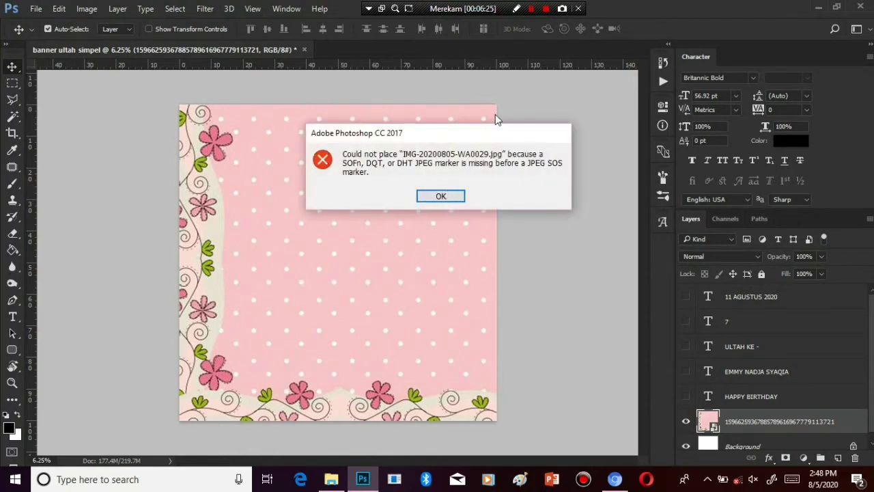
pyautogui.click(442, 199)
# Open IMG-20200805-WA0029.jpg from the picture folder in Paint, re-save it under the same name, and close Paint
pyautogui.click(329, 475)
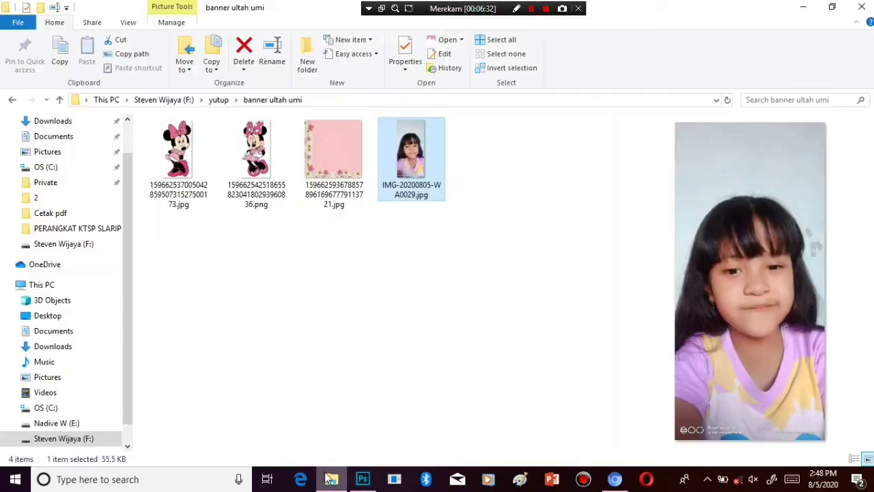
pyautogui.rightClick(418, 169)
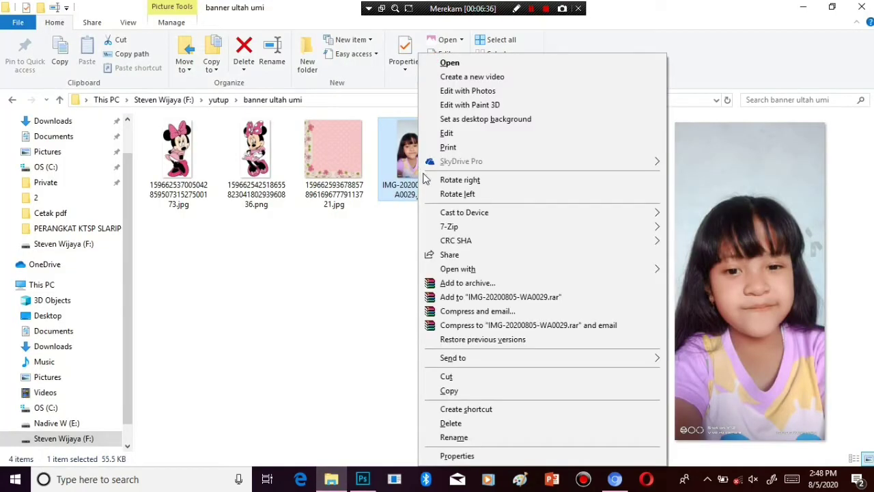
pyautogui.click(460, 133)
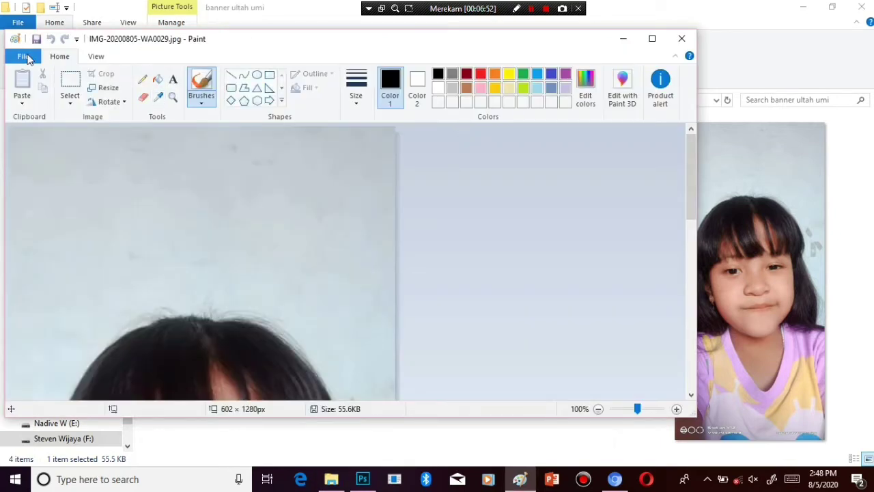
pyautogui.click(28, 57)
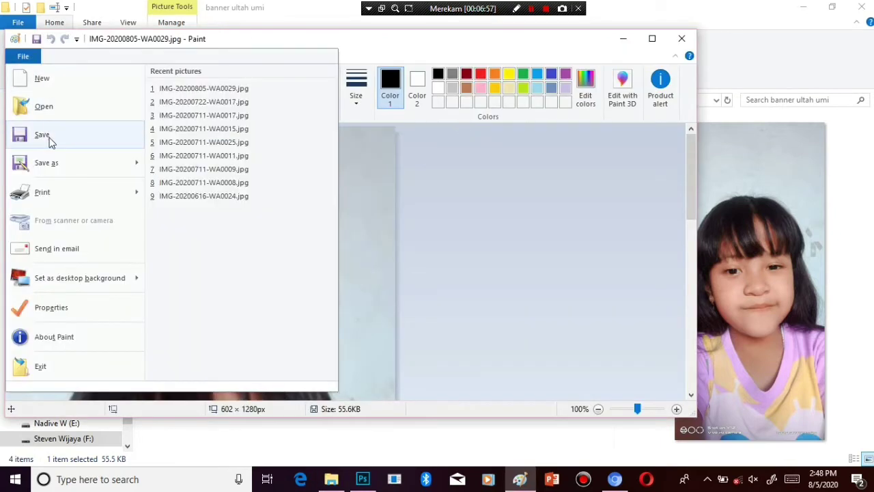
pyautogui.click(45, 137)
pyautogui.click(22, 56)
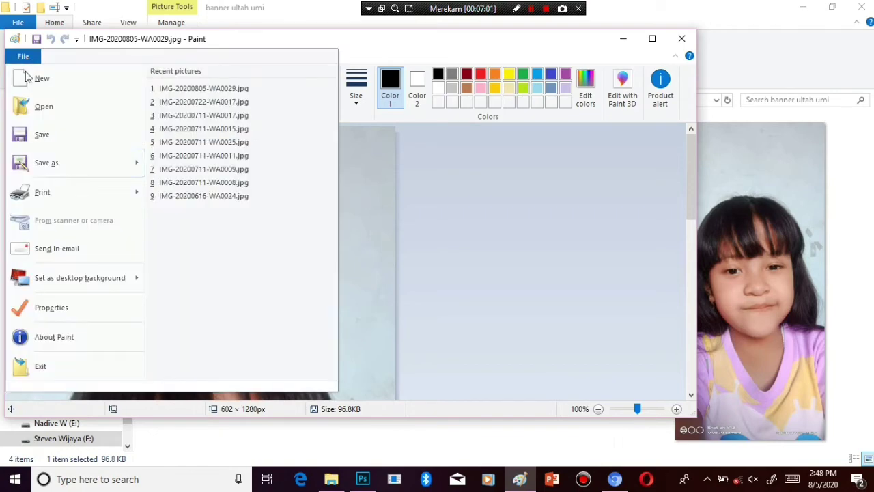
pyautogui.moveTo(43, 161)
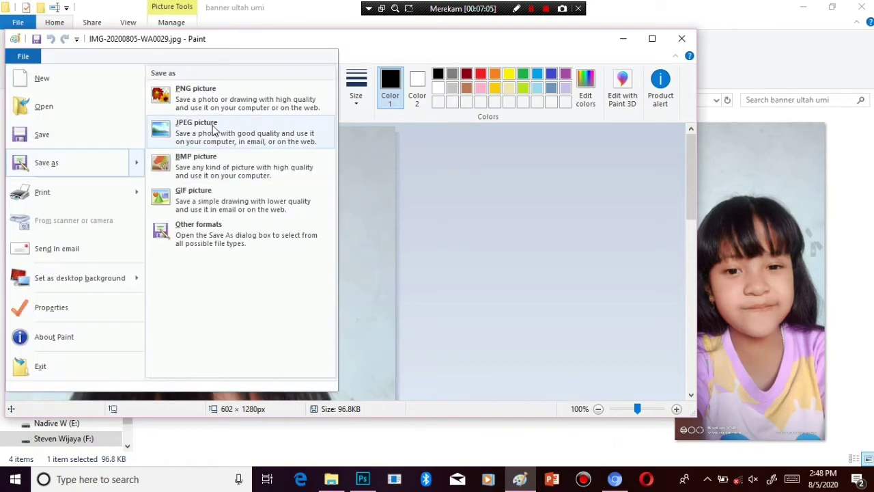
pyautogui.click(463, 189)
pyautogui.click(682, 38)
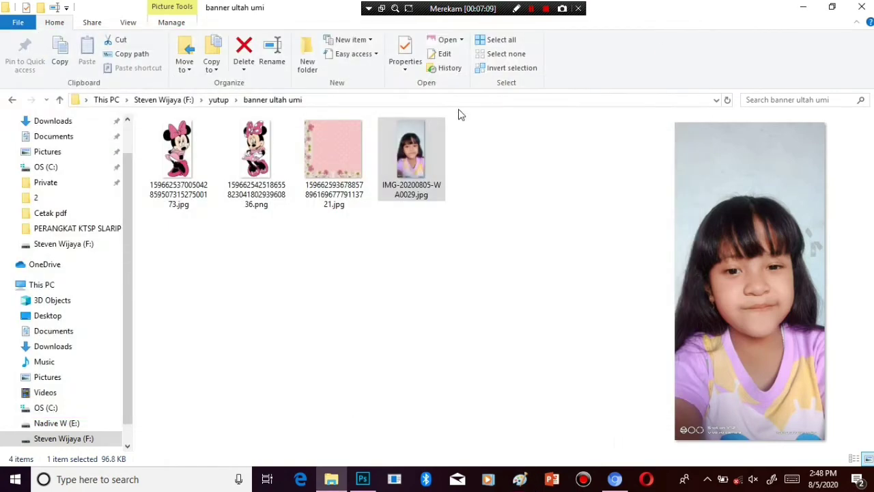
# Place IMG-20200805-WA0029.jpg from the picture folder into the Photoshop banner, directly above the floral image layer
pyautogui.moveTo(421, 145); pyautogui.dragTo(325, 295)
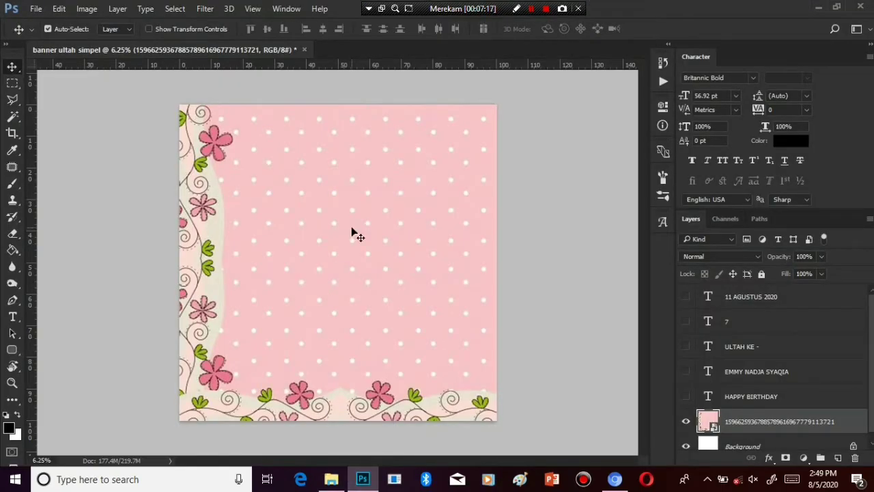
pyautogui.moveTo(362, 208); pyautogui.dragTo(331, 223)
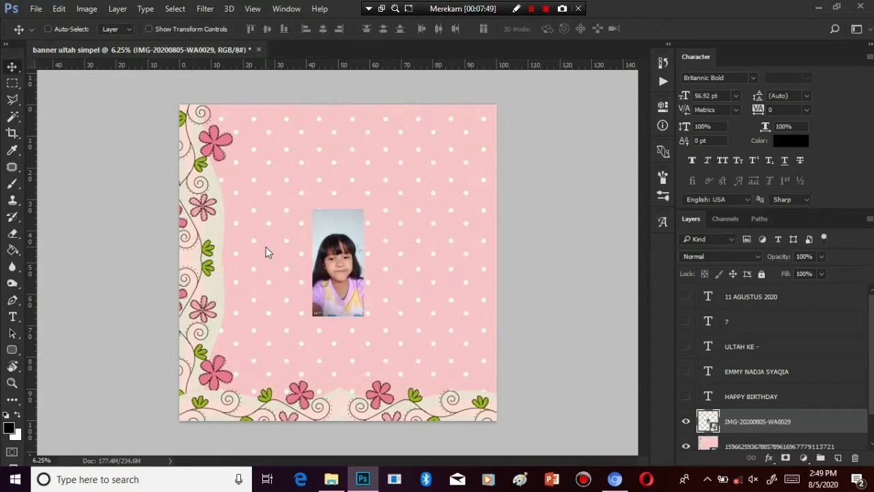
# Scale the child's photo to about 270% and move it to the middle of the banner
pyautogui.moveTo(362, 210); pyautogui.dragTo(447, 21)
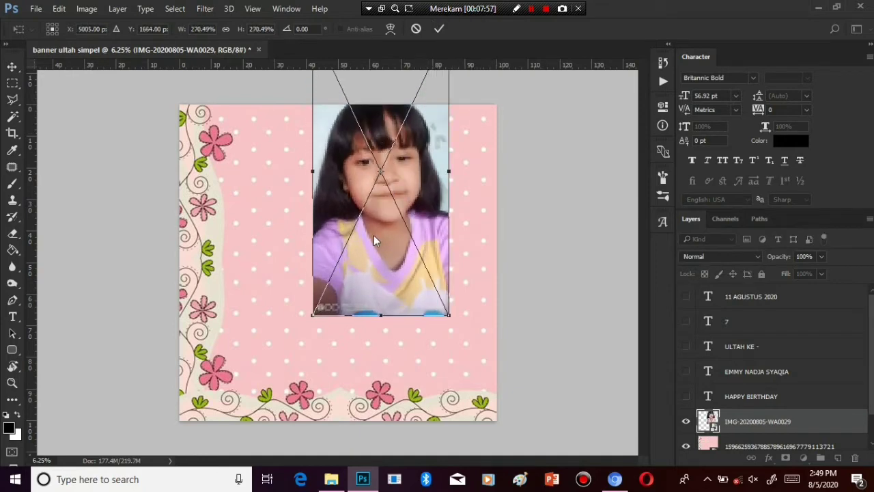
pyautogui.moveTo(374, 241); pyautogui.dragTo(339, 328)
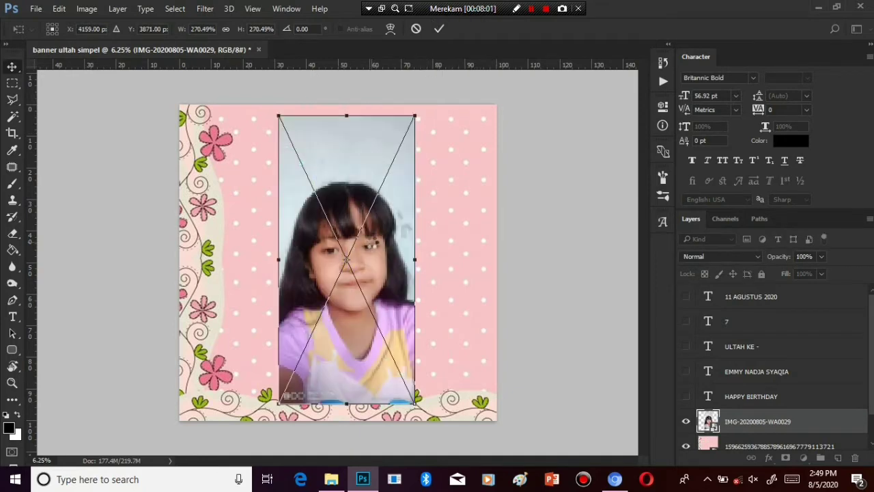
pyautogui.press('Return')
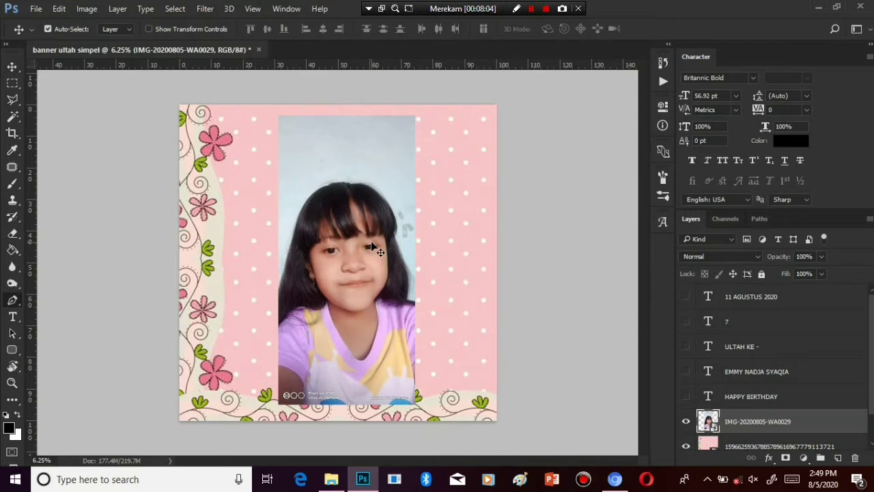
# Trace the child's hair with a Pen tool path from the right shoulder over the head and down the left side
pyautogui.press('p')
pyautogui.hotkey('ctrl', '+')
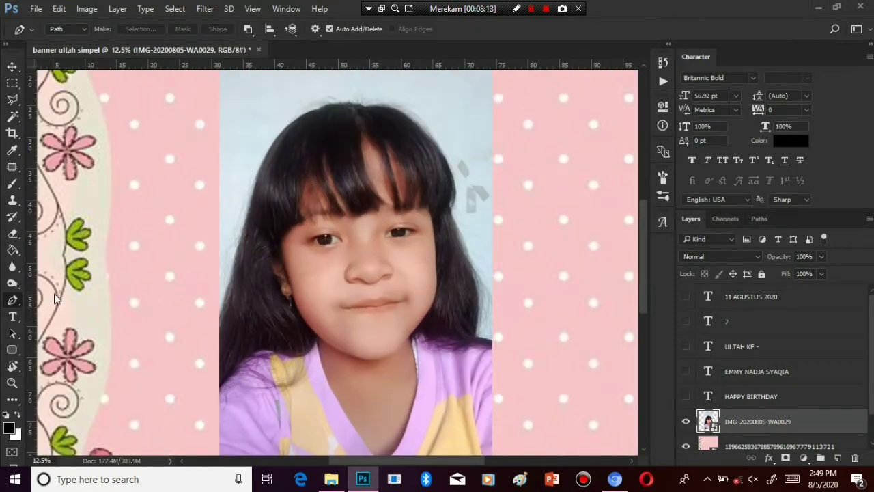
pyautogui.click(478, 325)
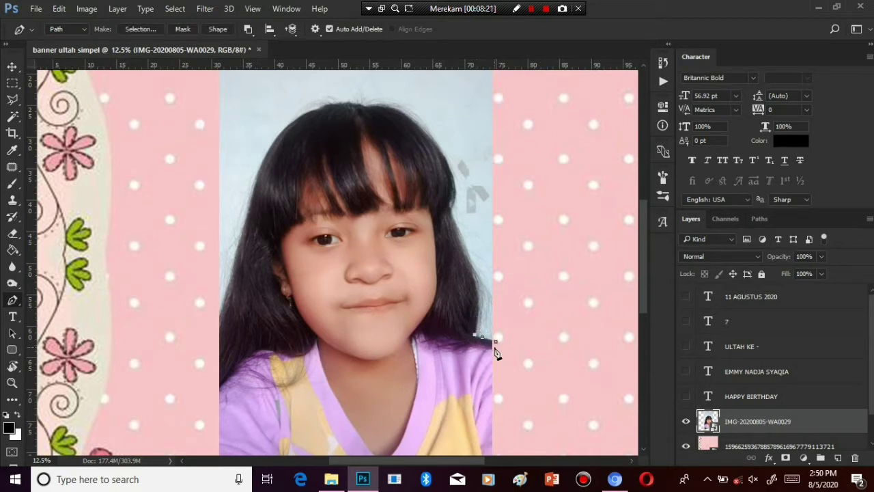
pyautogui.click(476, 318)
pyautogui.click(479, 301)
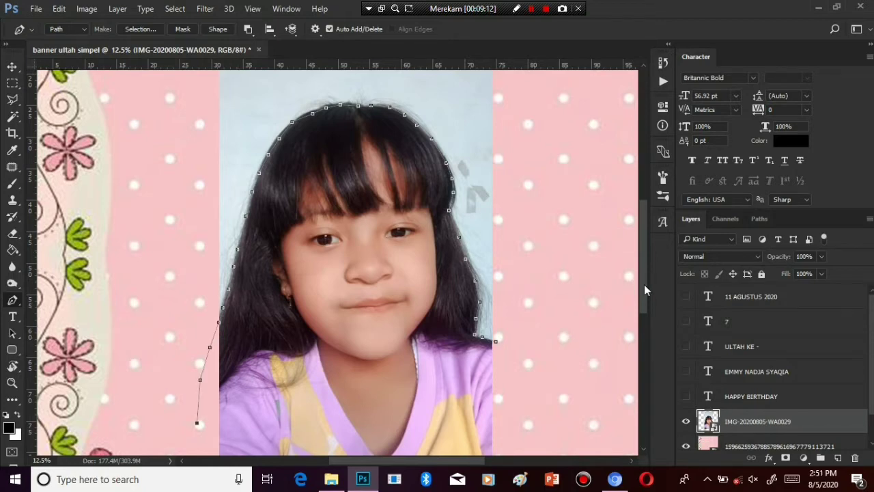
# Continue the pen path outside the photo's lower edges, around the shirt, and close it at its starting anchor
pyautogui.moveTo(644, 284); pyautogui.dragTo(654, 328)
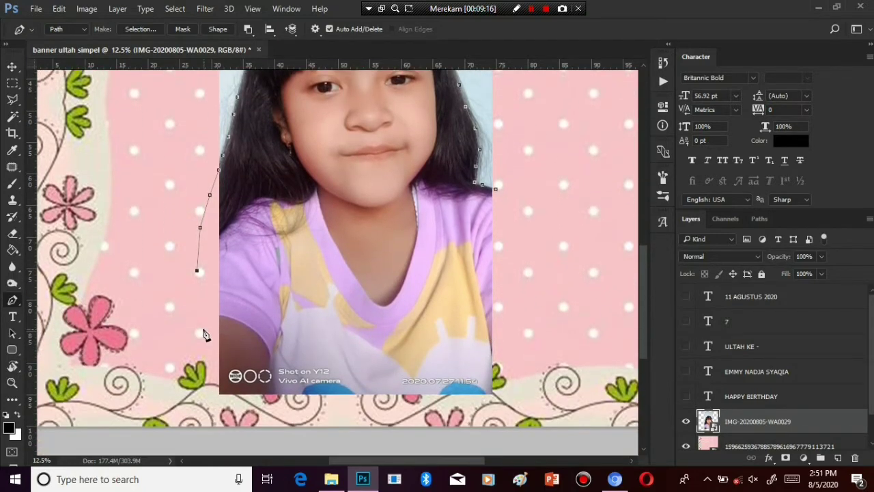
pyautogui.click(386, 417)
pyautogui.click(460, 412)
pyautogui.click(528, 391)
pyautogui.click(531, 292)
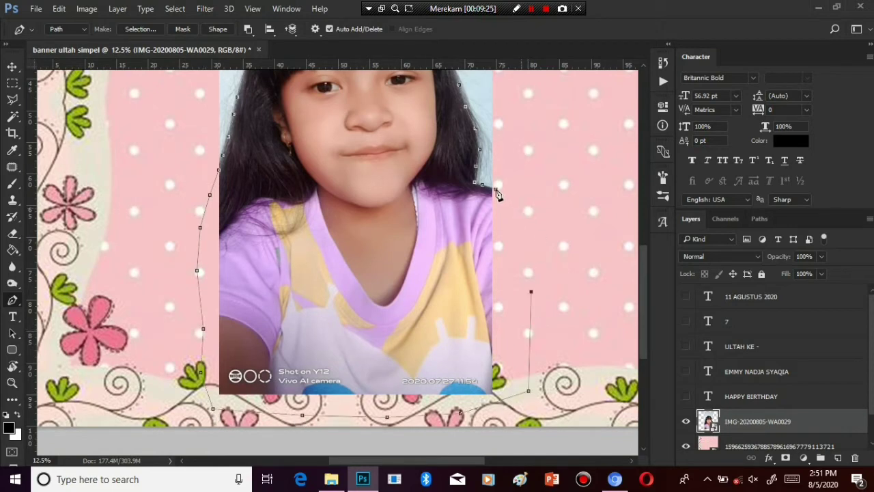
pyautogui.click(521, 209)
pyautogui.click(496, 192)
# Undo the pen path and the enlargement of the child's photo
pyautogui.moveTo(644, 260); pyautogui.dragTo(646, 231)
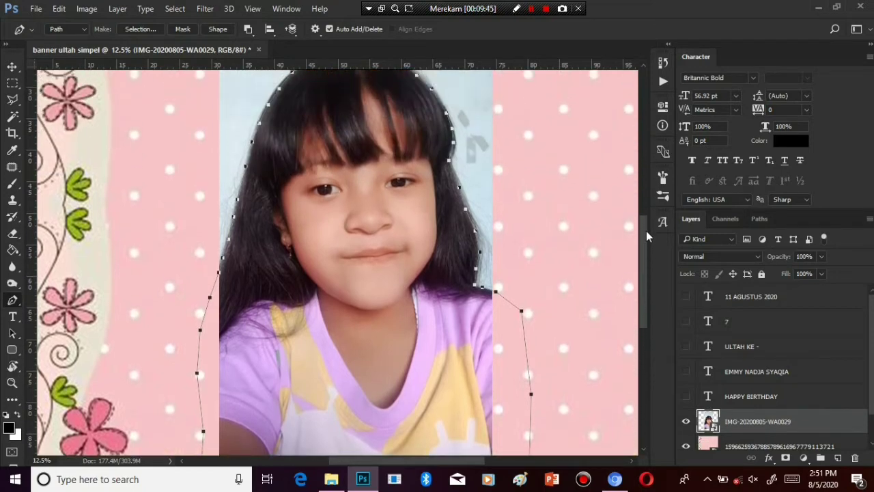
pyautogui.scroll(-1, 297, 236)
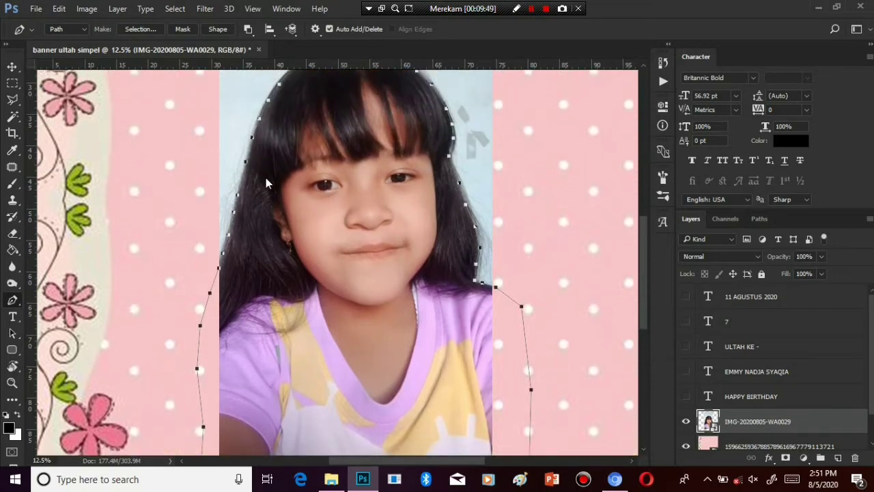
pyautogui.click(375, 200)
pyautogui.hotkey('ctrl', 'z')
pyautogui.click(496, 288)
pyautogui.hotkey('ctrl', 'z')
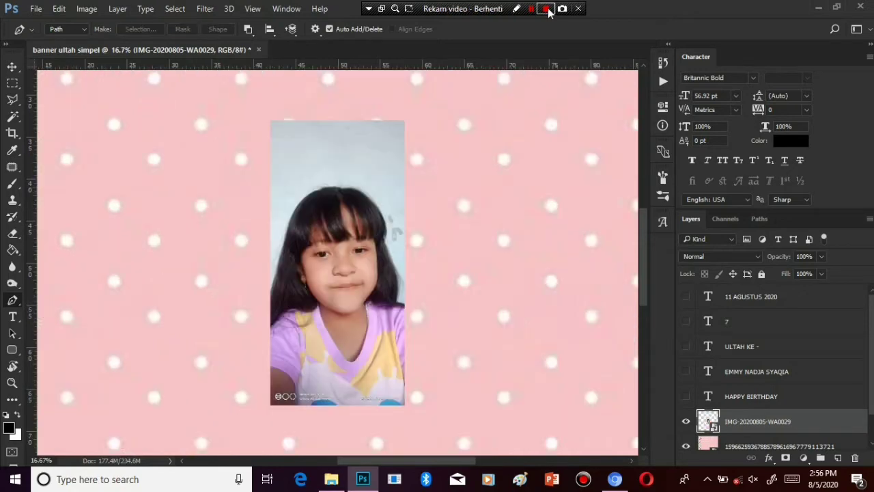
# Select the child with the Polygonal Lasso, following the hair outline and looping outside the photo's lower edges
pyautogui.hotkey('ctrl', '+')
pyautogui.press('l')
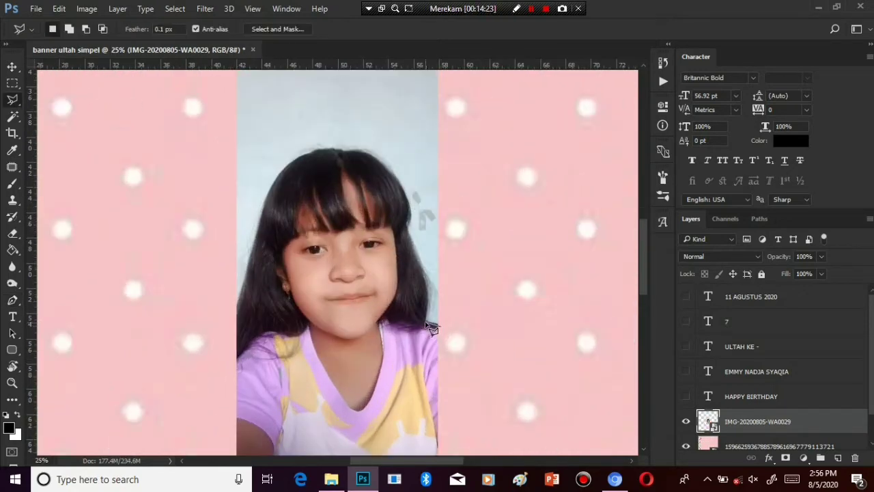
pyautogui.moveTo(436, 325)
pyautogui.mouseDown()
pyautogui.moveTo(422, 261)
pyautogui.moveTo(406, 230)
pyautogui.mouseUp()
pyautogui.moveTo(374, 158)
pyautogui.mouseDown()
pyautogui.moveTo(313, 152)
pyautogui.moveTo(272, 186)
pyautogui.moveTo(240, 300)
pyautogui.moveTo(238, 366)
pyautogui.moveTo(214, 404)
pyautogui.moveTo(207, 437)
pyautogui.moveTo(215, 482)
pyautogui.moveTo(207, 405)
pyautogui.moveTo(235, 446)
pyautogui.moveTo(474, 431)
pyautogui.moveTo(447, 276)
pyautogui.mouseUp()
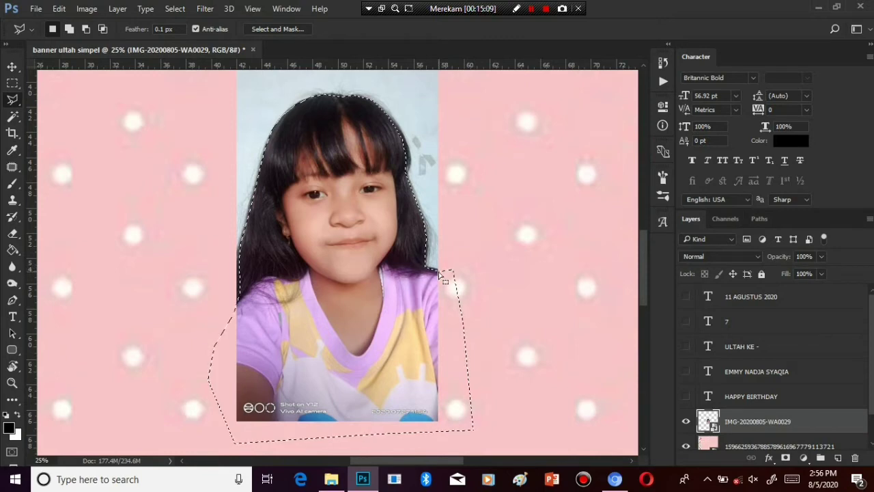
# Copy the selected child to a new layer and delete the original IMG-20200805-WA0029 layer
pyautogui.rightClick(327, 199)
pyautogui.click(384, 299)
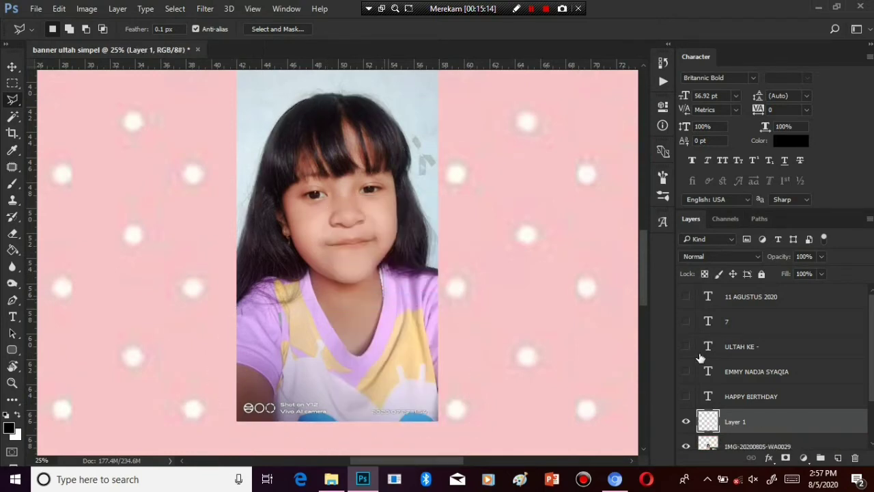
pyautogui.click(774, 447)
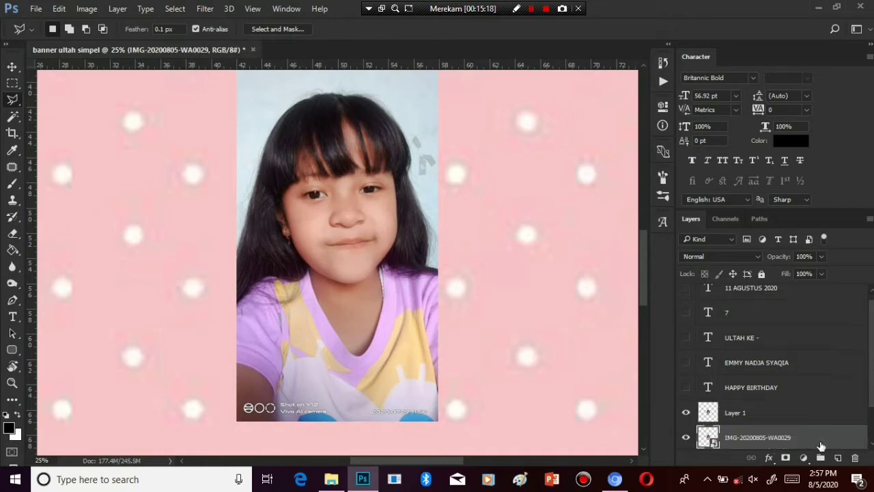
pyautogui.click(854, 458)
pyautogui.click(370, 189)
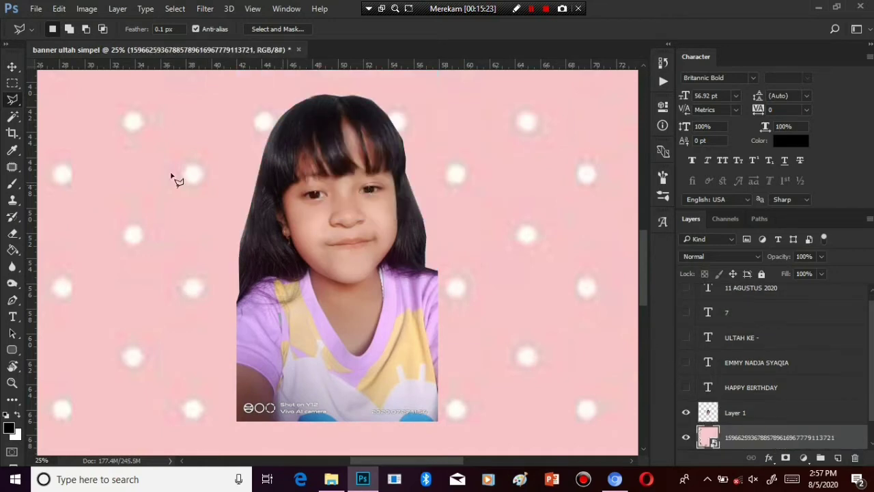
# Examine the edges of the child's cut-out up close
pyautogui.click(13, 65)
pyautogui.hotkey('ctrl', '+')
pyautogui.hotkey('ctrl', '+')
pyautogui.hotkey('ctrl', '+')
pyautogui.hotkey('ctrl', '+')
pyautogui.hotkey('ctrl', '-')
pyautogui.hotkey('ctrl', '-')
pyautogui.hotkey('ctrl', '-')
pyautogui.hotkey('ctrl', '-')
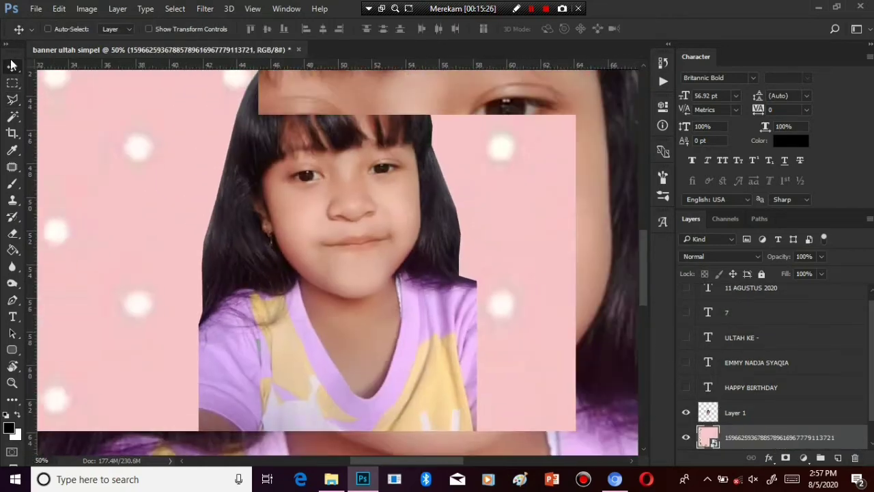
# Undo the deletion of the photo layer and the layer copy, back to the active selection around the child
pyautogui.hotkey('ctrl', 'z')
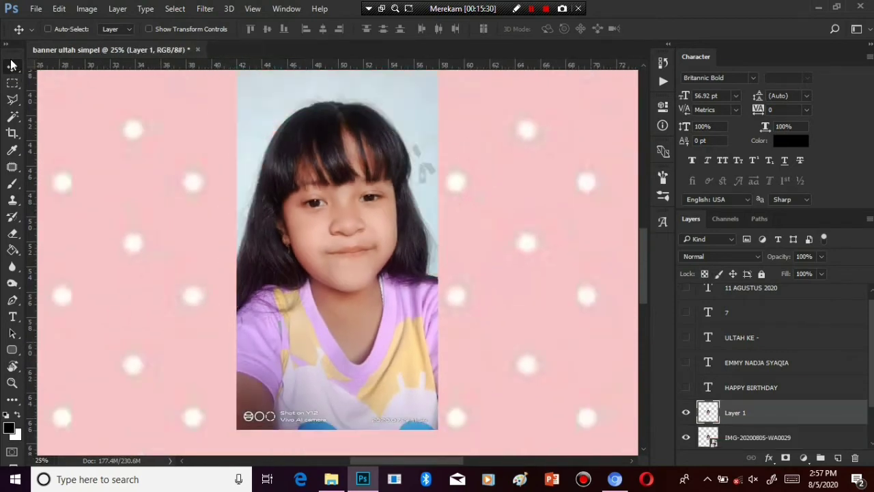
pyautogui.rightClick(12, 65)
pyautogui.hotkey('ctrl', 'z')
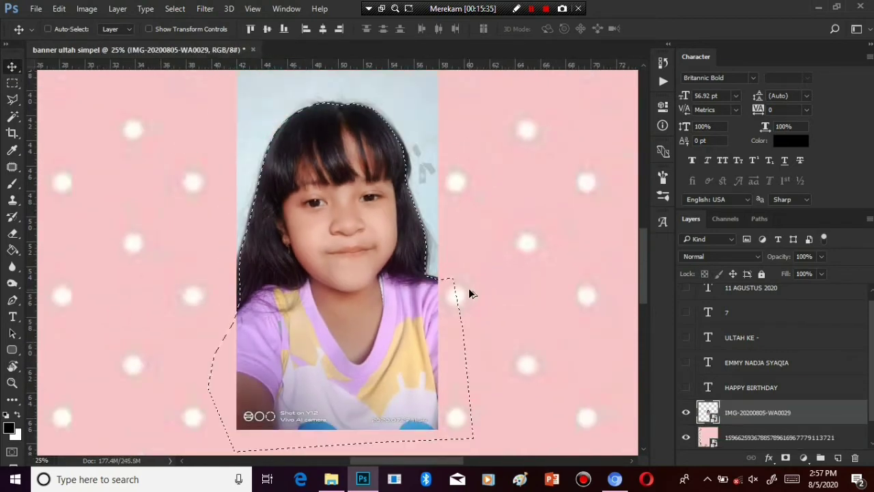
# Feather the selection around the child by 1 pixel and copy the selected area to a new layer
pyautogui.press('w')
pyautogui.rightClick(347, 220)
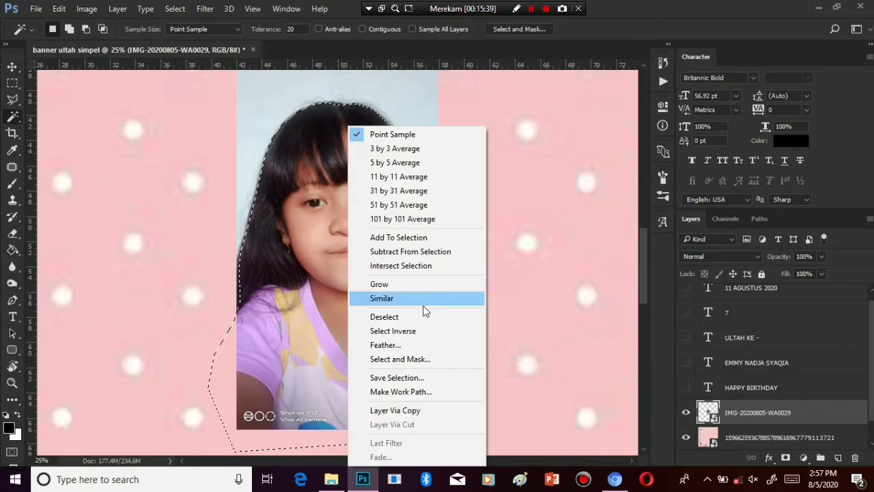
pyautogui.click(447, 344)
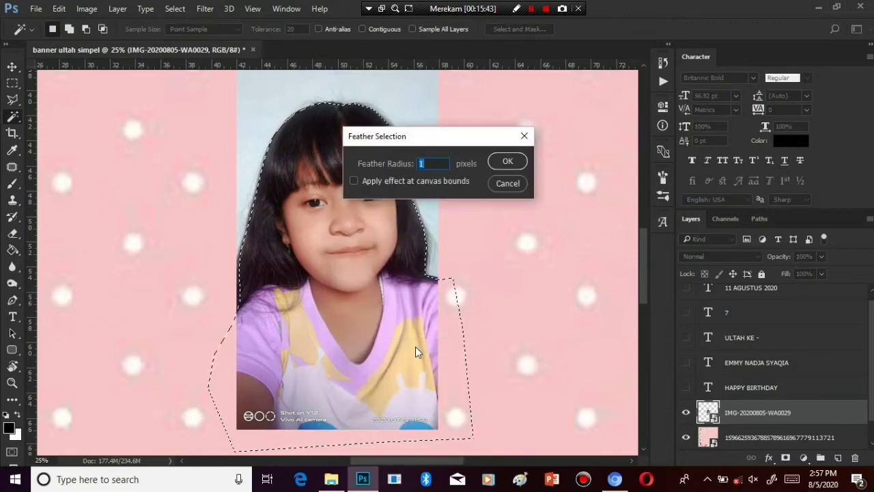
pyautogui.press('Return')
pyautogui.hotkey('ctrl', 'j')
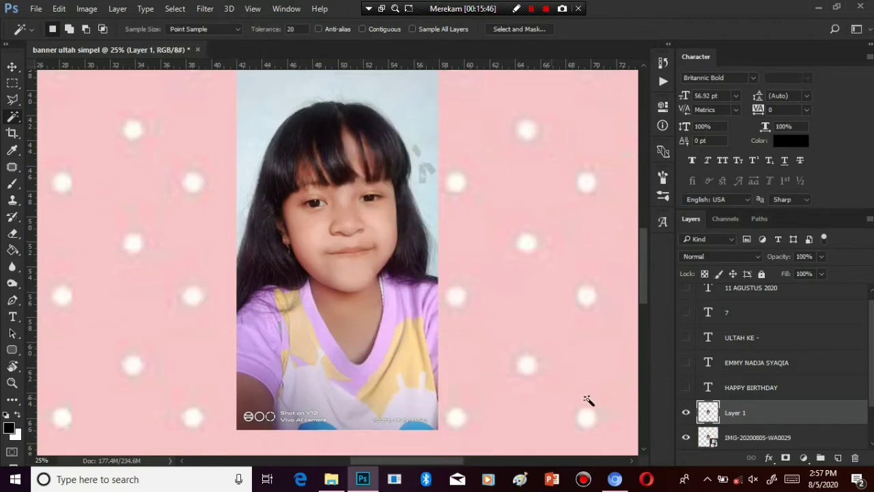
# Delete the original IMG-20200805-WA0029 photo layer beneath the cut-out
pyautogui.click(756, 438)
pyautogui.click(854, 457)
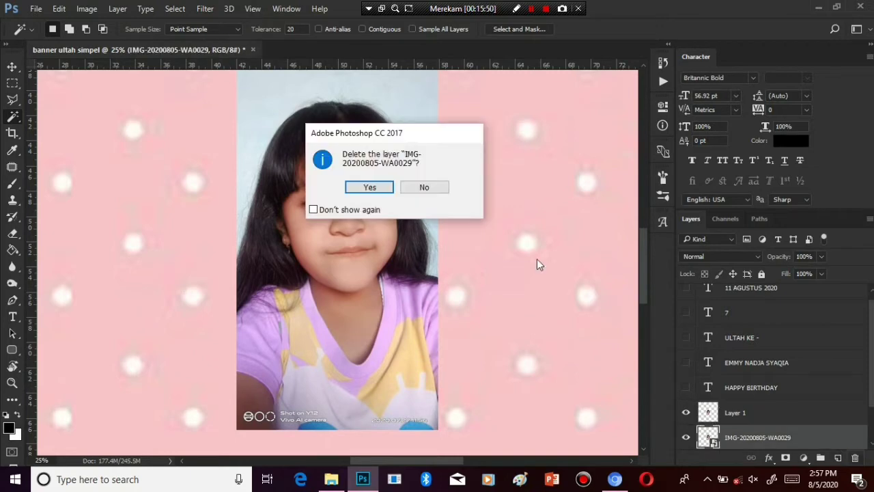
pyautogui.click(370, 187)
# Smooth the angular outer edge of the hair on the right of the child's cut-out on Layer 1, using a size 15 eraser
pyautogui.scroll(2, 381, 190)
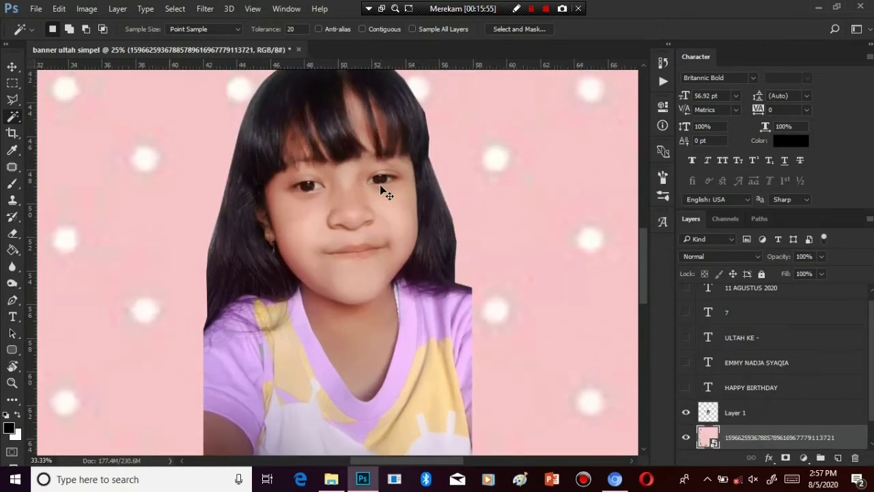
pyautogui.scroll(1, 379, 185)
pyautogui.press('e')
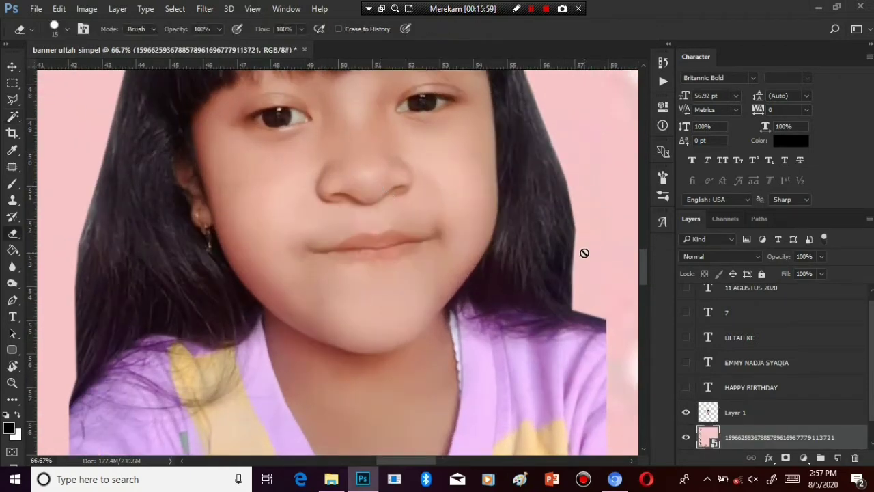
pyautogui.click(738, 412)
pyautogui.moveTo(642, 278); pyautogui.dragTo(639, 254)
pyautogui.scroll(2, 519, 258)
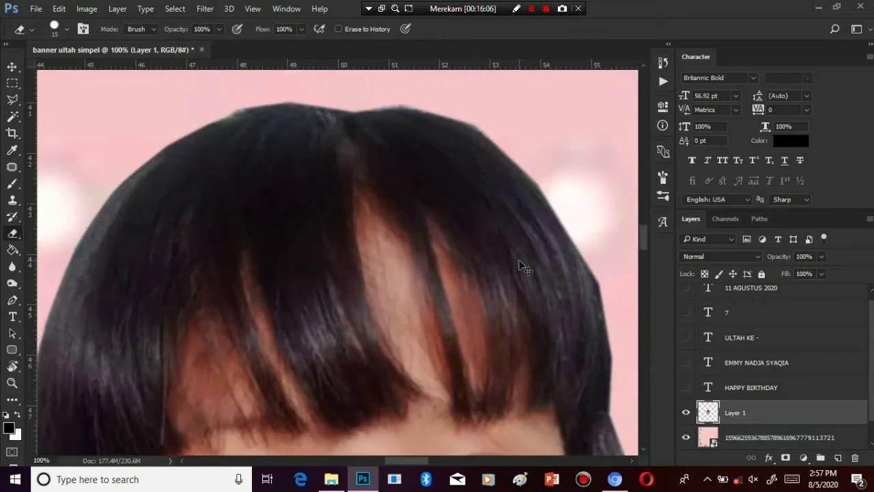
pyautogui.moveTo(407, 460); pyautogui.dragTo(429, 460)
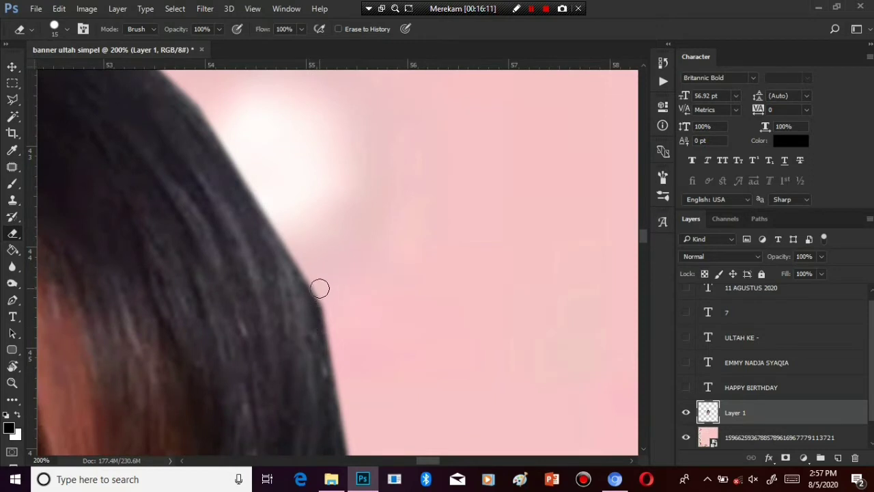
pyautogui.moveTo(332, 314)
pyautogui.mouseDown()
pyautogui.moveTo(310, 267)
pyautogui.moveTo(335, 313)
pyautogui.mouseUp()
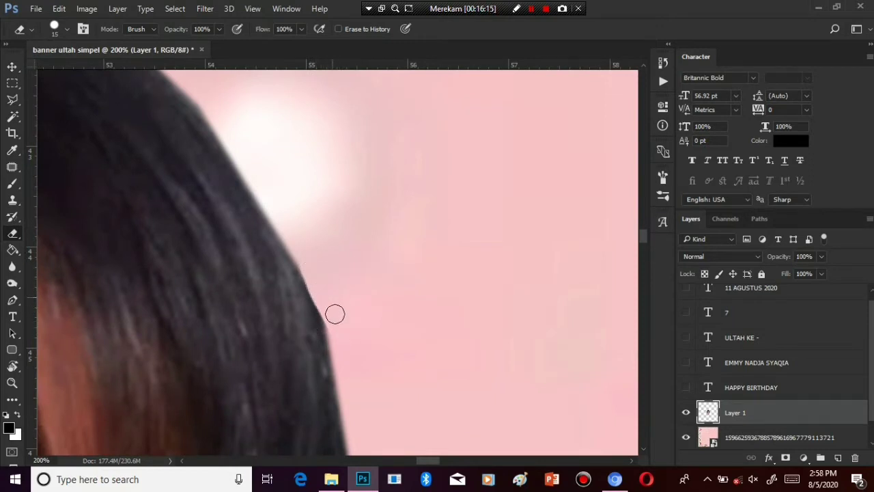
# Enlarge the eraser to 45 and trim the uneven outline along the top of the child's hair on Layer 1
pyautogui.press(']')
pyautogui.press(']')
pyautogui.press(']')
pyautogui.moveTo(641, 234); pyautogui.dragTo(640, 223)
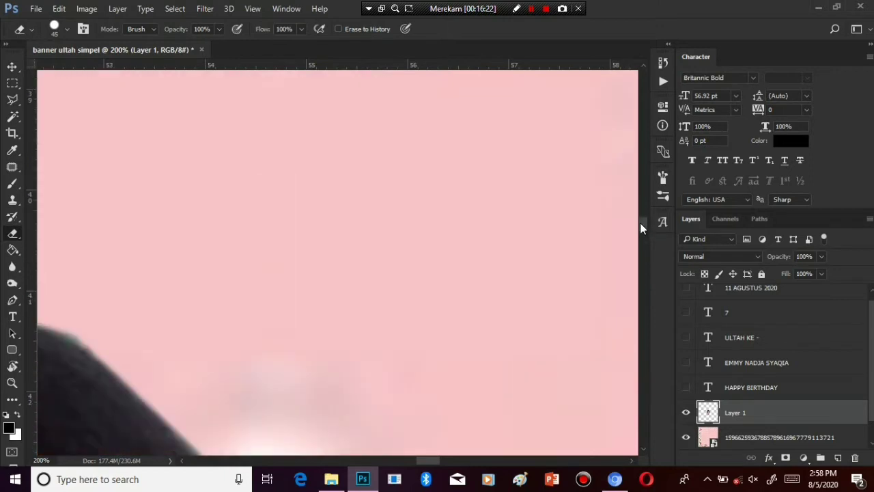
pyautogui.moveTo(424, 462)
pyautogui.mouseDown()
pyautogui.moveTo(407, 462)
pyautogui.moveTo(420, 462)
pyautogui.mouseUp()
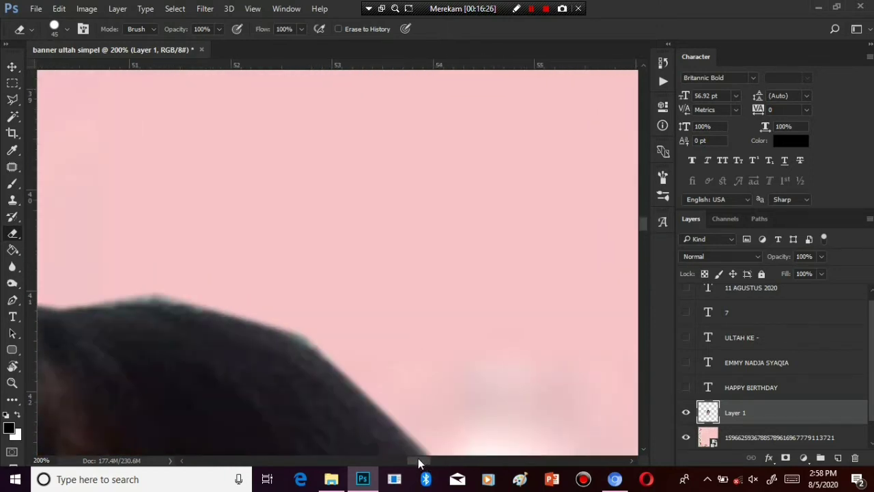
pyautogui.moveTo(300, 307); pyautogui.dragTo(138, 267)
pyautogui.moveTo(415, 461); pyautogui.dragTo(391, 459)
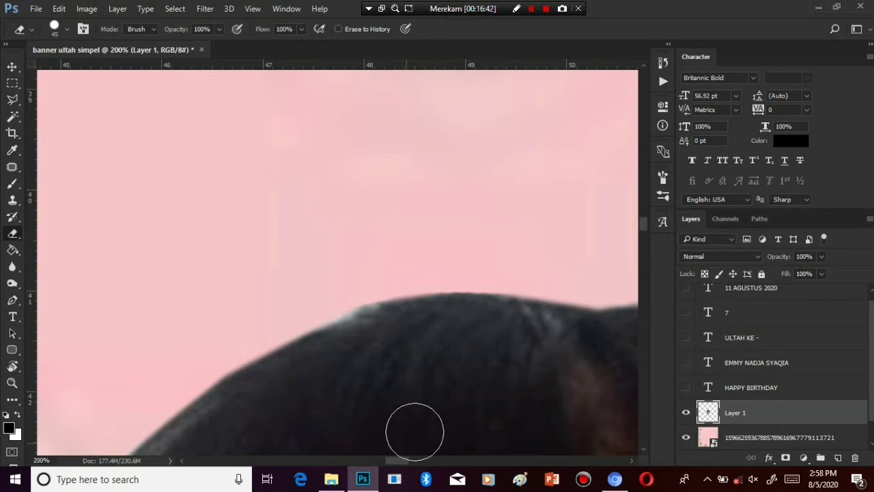
pyautogui.moveTo(396, 461)
pyautogui.mouseDown()
pyautogui.moveTo(374, 458)
pyautogui.moveTo(387, 458)
pyautogui.mouseUp()
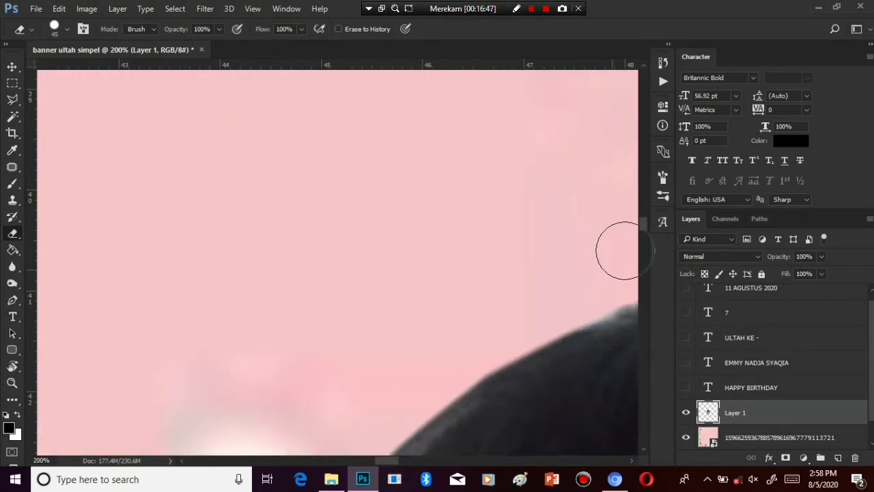
# Erase the uneven outer edge of the child's hair on the left, between the ear and the shoulder
pyautogui.moveTo(646, 223); pyautogui.dragTo(652, 265)
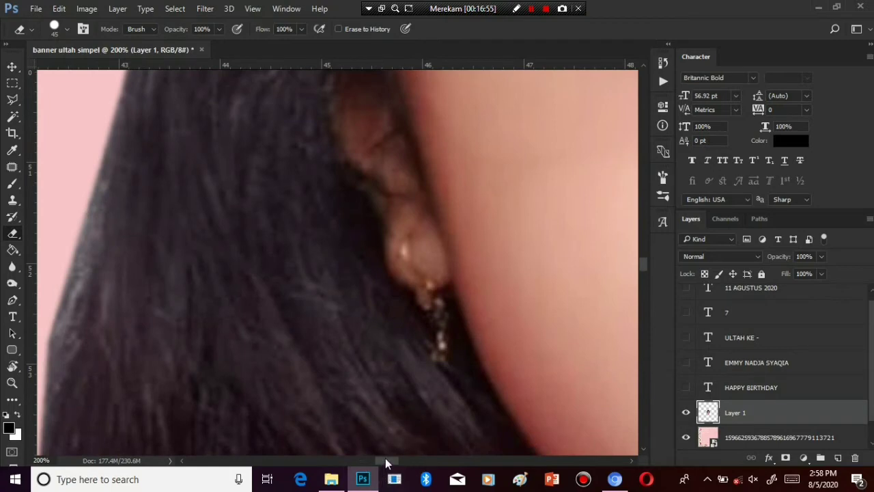
pyautogui.moveTo(385, 460); pyautogui.dragTo(379, 460)
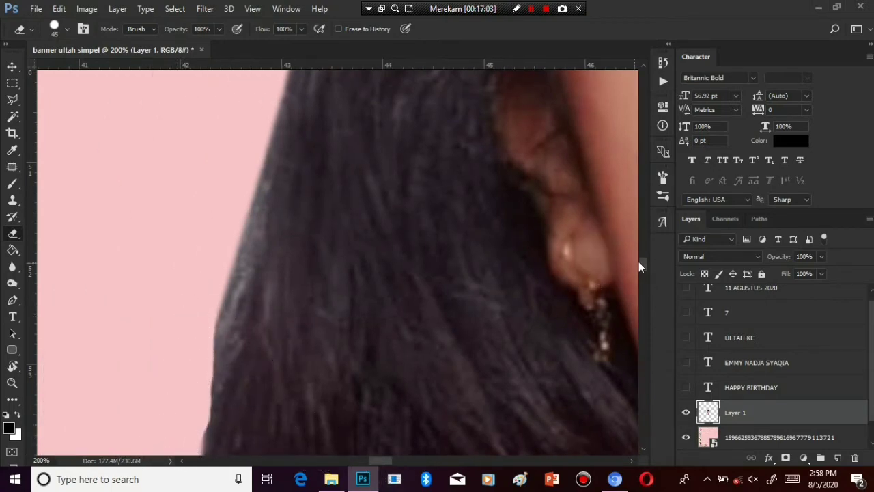
pyautogui.moveTo(643, 264); pyautogui.dragTo(646, 275)
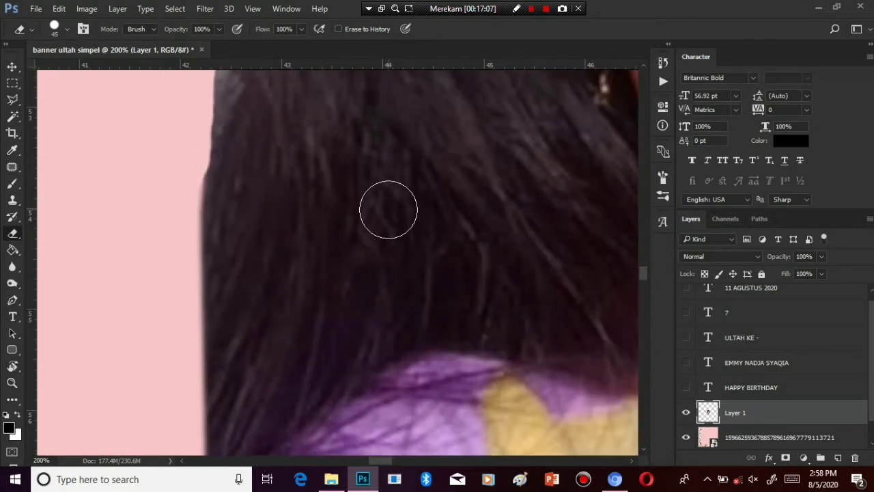
pyautogui.moveTo(181, 176)
pyautogui.mouseDown()
pyautogui.moveTo(175, 169)
pyautogui.moveTo(171, 325)
pyautogui.mouseUp()
# Make the HAPPY BIRTHDAY, name, ULTAH KE -, age and date text layers visible on the whole banner
pyautogui.hotkey('ctrl', '-')
pyautogui.hotkey('ctrl', '-')
pyautogui.hotkey('ctrl', '-')
pyautogui.hotkey('ctrl', '-')
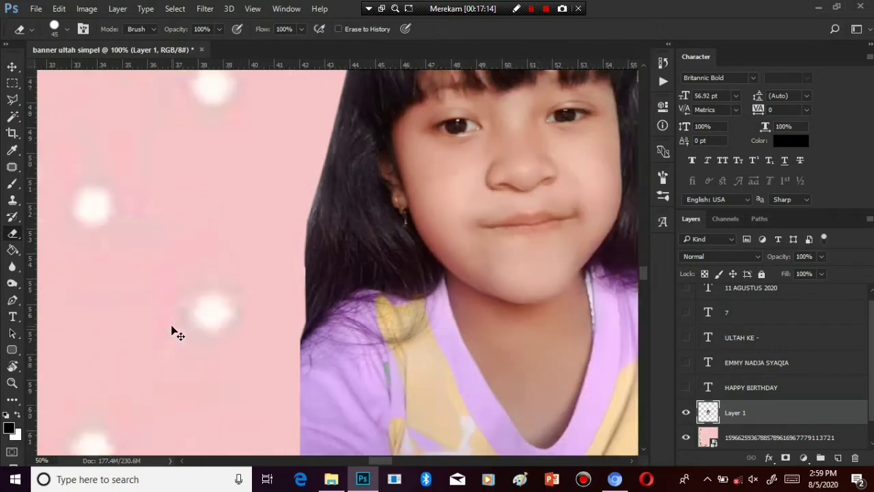
pyautogui.hotkey('ctrl', '-')
pyautogui.hotkey('ctrl', '-')
pyautogui.hotkey('ctrl', '-')
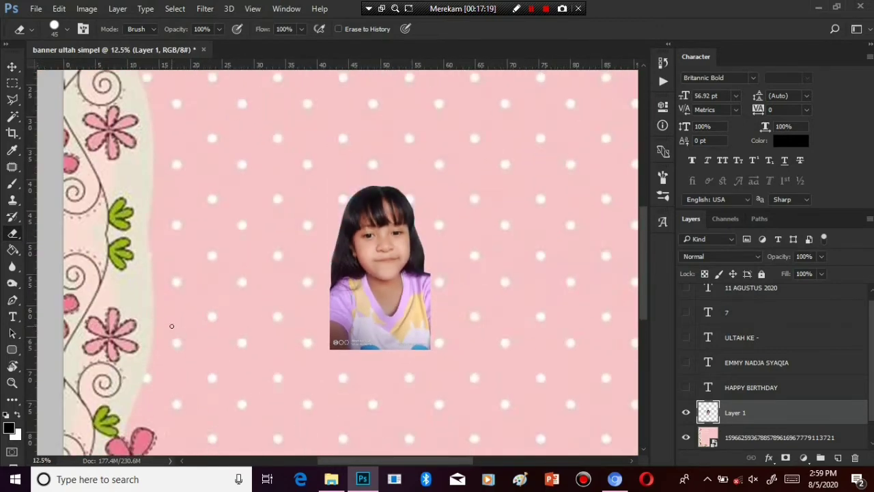
pyautogui.click(12, 66)
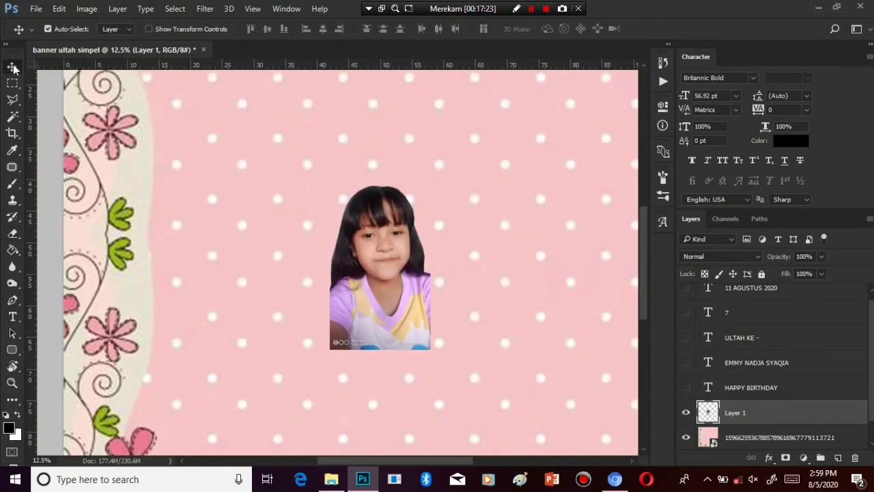
pyautogui.hotkey('ctrl', '-')
pyautogui.hotkey('ctrl', '-')
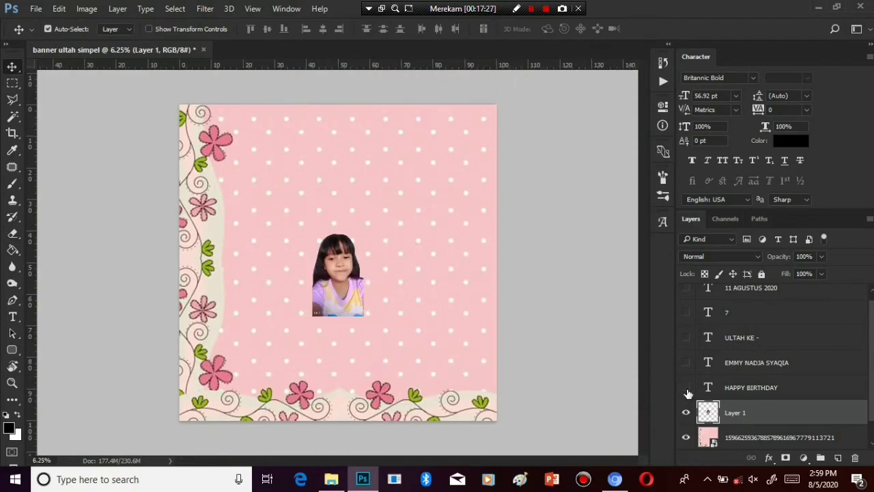
pyautogui.click(686, 387)
pyautogui.click(686, 362)
pyautogui.click(685, 337)
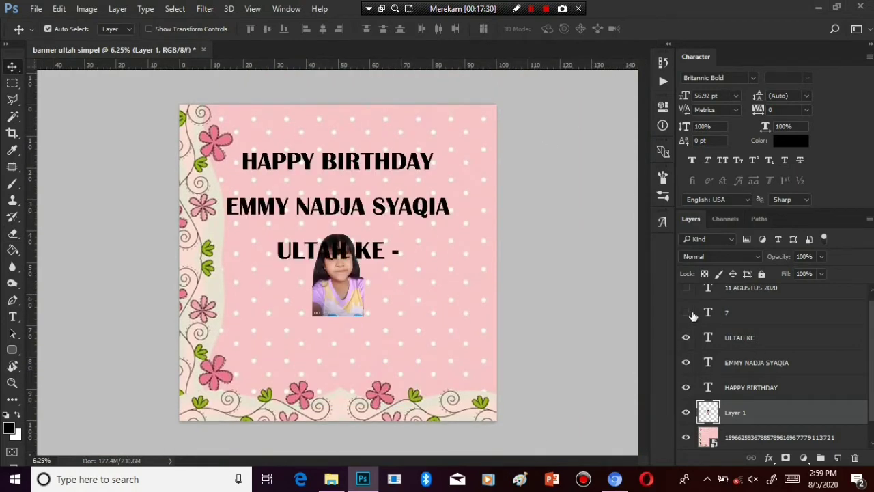
pyautogui.click(686, 312)
pyautogui.click(685, 287)
# Place the two Minnie Mouse images from the banner ultah umi folder into the banner and accept their default size
pyautogui.moveTo(331, 478)
pyautogui.click(334, 437)
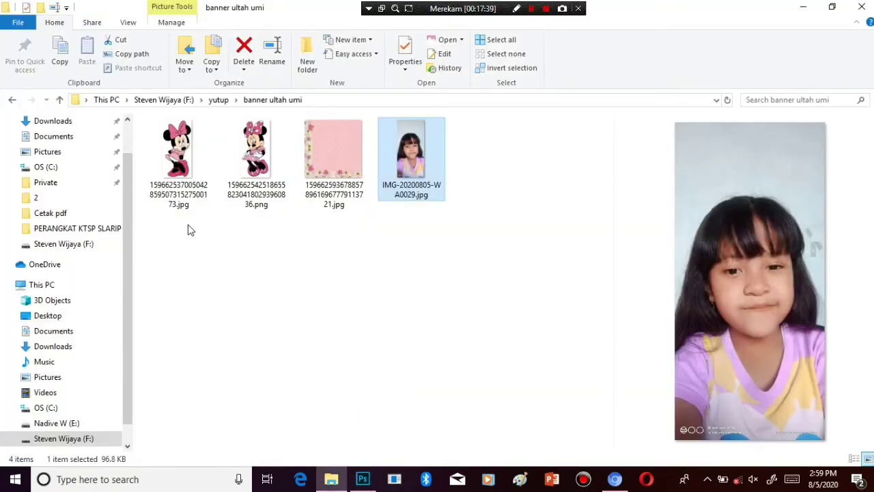
pyautogui.moveTo(183, 222); pyautogui.dragTo(254, 168)
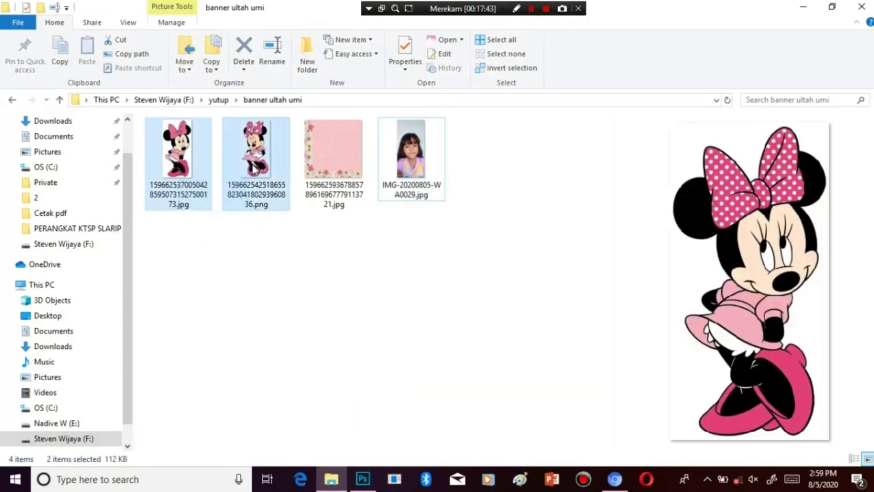
pyautogui.moveTo(316, 388); pyautogui.dragTo(444, 251)
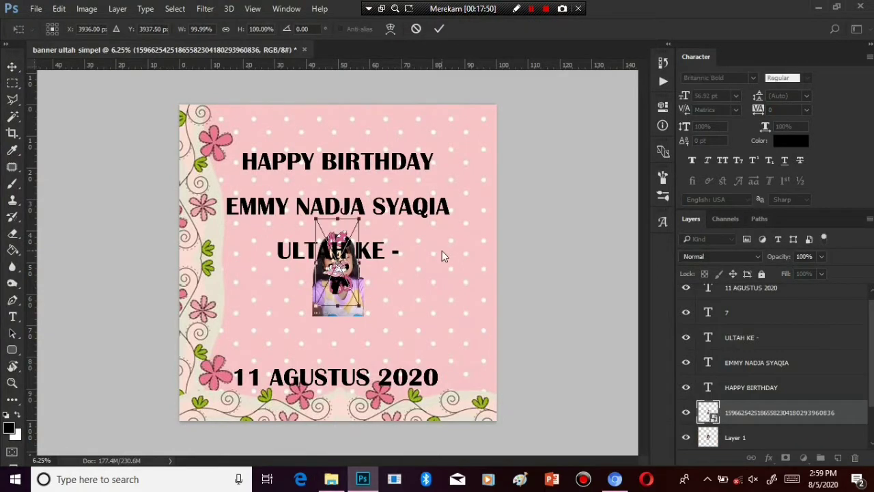
pyautogui.press('Return')
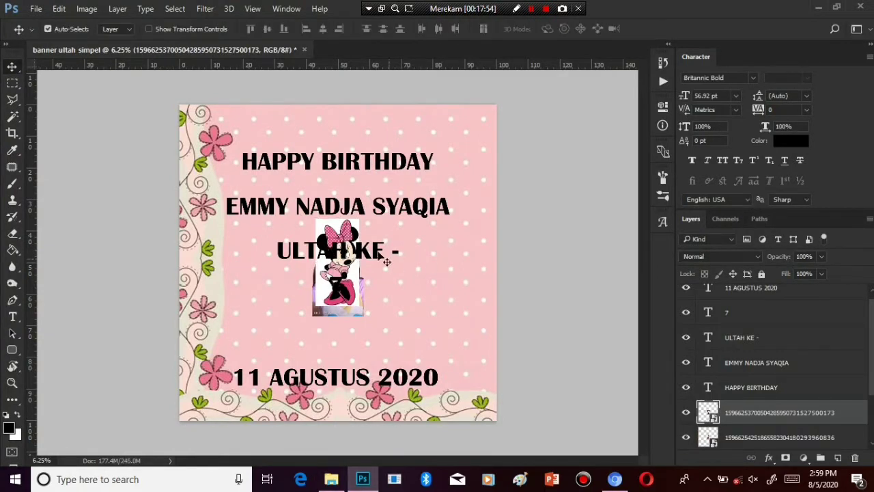
# Move the Minnie Mouse JPG to the right of the child and select its white background with the Magic Wand
pyautogui.moveTo(356, 299); pyautogui.dragTo(456, 332)
pyautogui.press('w')
pyautogui.click(457, 314)
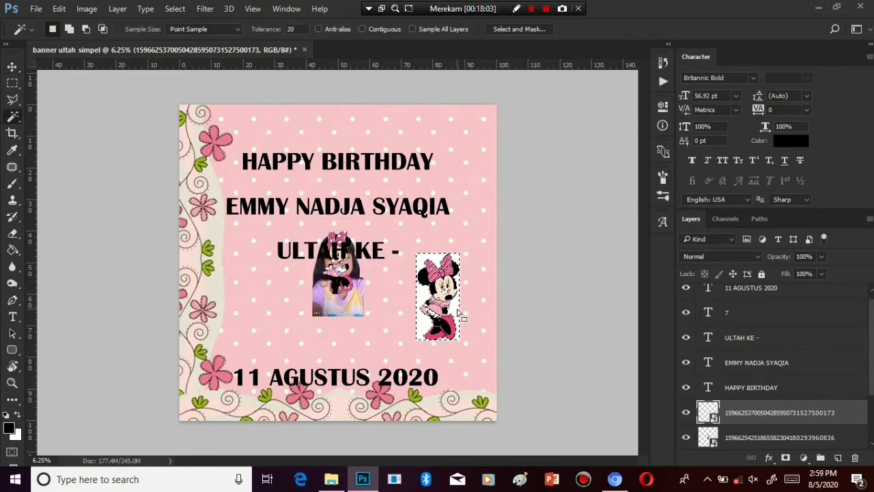
# Try to delete the selected white background and rasterize the Minnie Mouse JPG layer
pyautogui.press('Delete')
pyautogui.press('Return')
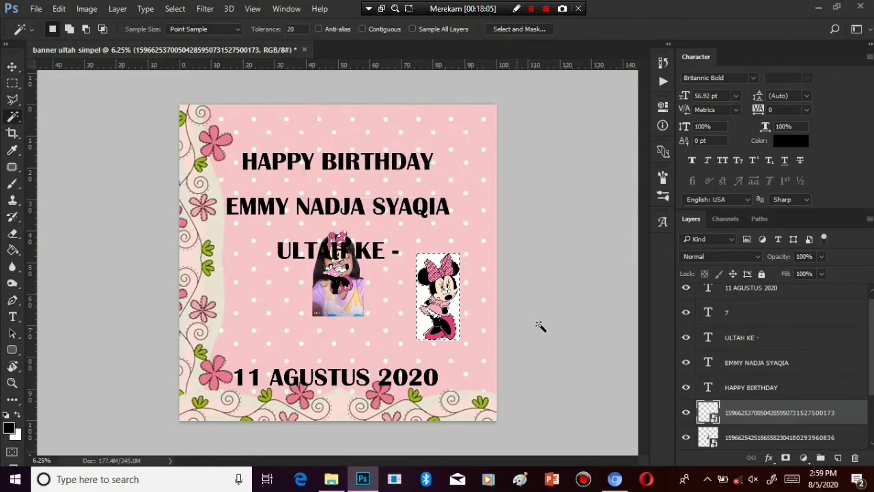
pyautogui.rightClick(748, 412)
pyautogui.click(649, 237)
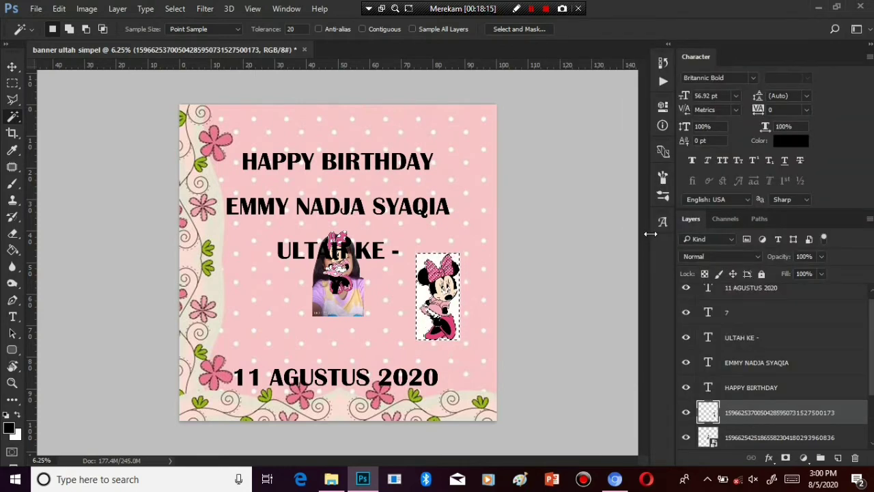
# Subtract Minnie Mouse's inner areas, including the bow dots, eyes and skirt trim, from the white background selection with the Polygonal Lasso
pyautogui.hotkey('ctrl', '+')
pyautogui.hotkey('ctrl', '+')
pyautogui.hotkey('ctrl', '+')
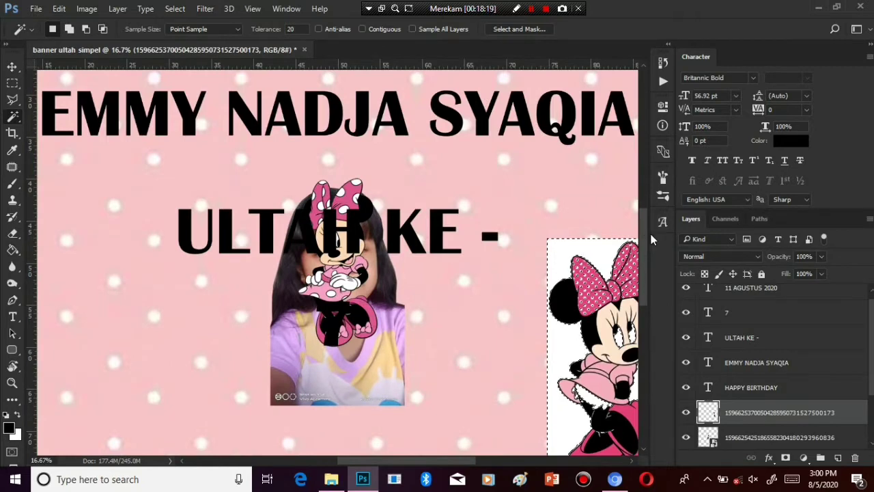
pyautogui.doubleClick(650, 234)
pyautogui.click(668, 51)
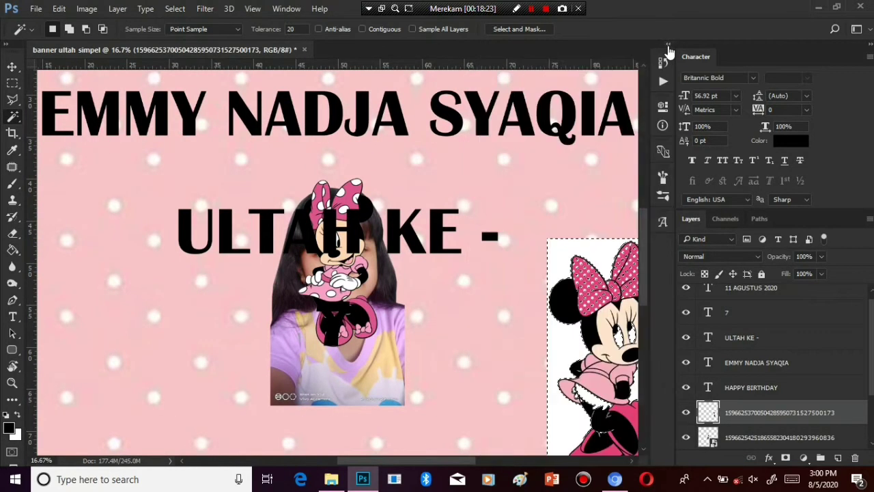
pyautogui.moveTo(390, 465); pyautogui.dragTo(418, 463)
pyautogui.hotkey('ctrl', '+')
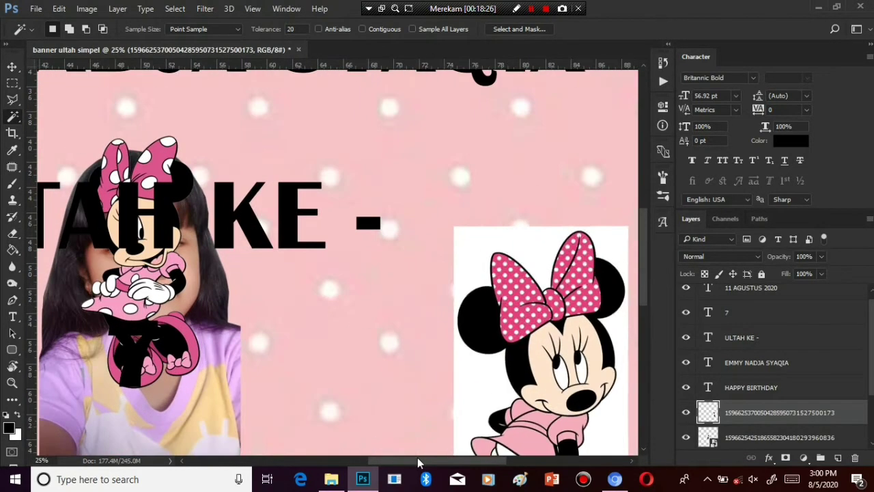
pyautogui.moveTo(644, 246); pyautogui.dragTo(648, 273)
pyautogui.press('l')
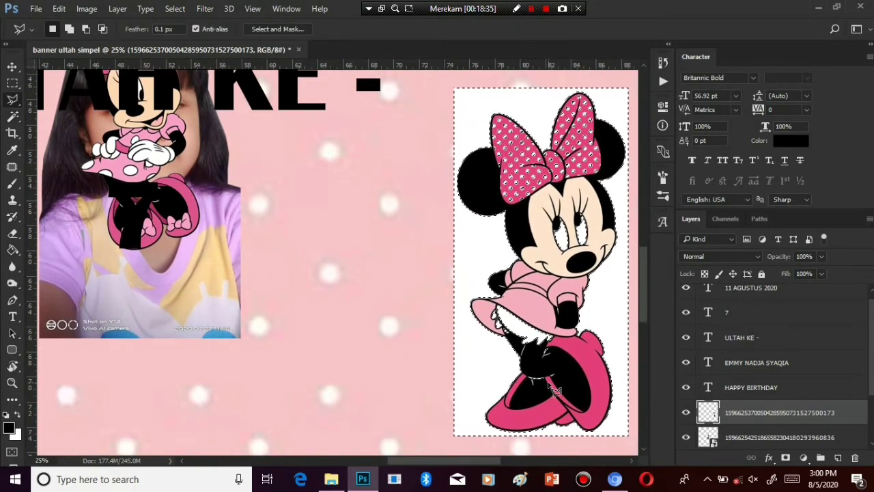
pyautogui.keyDown('alt'); pyautogui.click(545, 408); pyautogui.keyUp('alt')
pyautogui.click(583, 400)
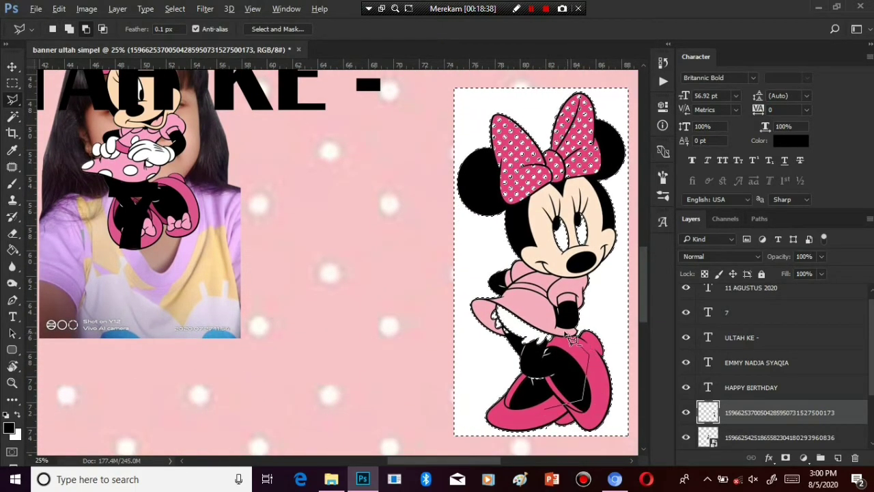
pyautogui.click(573, 337)
pyautogui.click(602, 205)
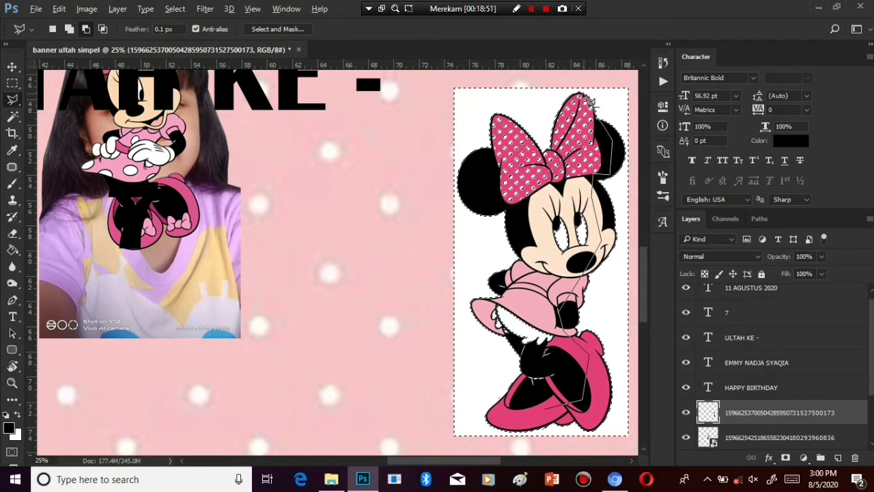
pyautogui.click(591, 102)
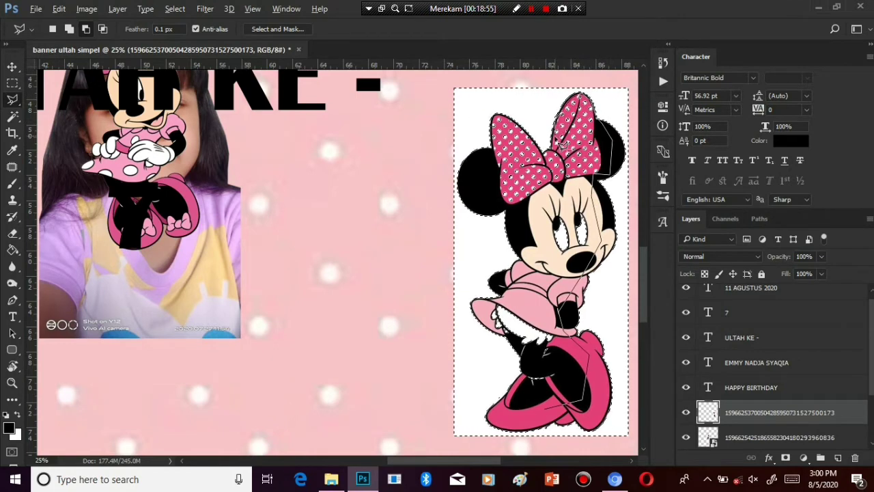
pyautogui.click(551, 150)
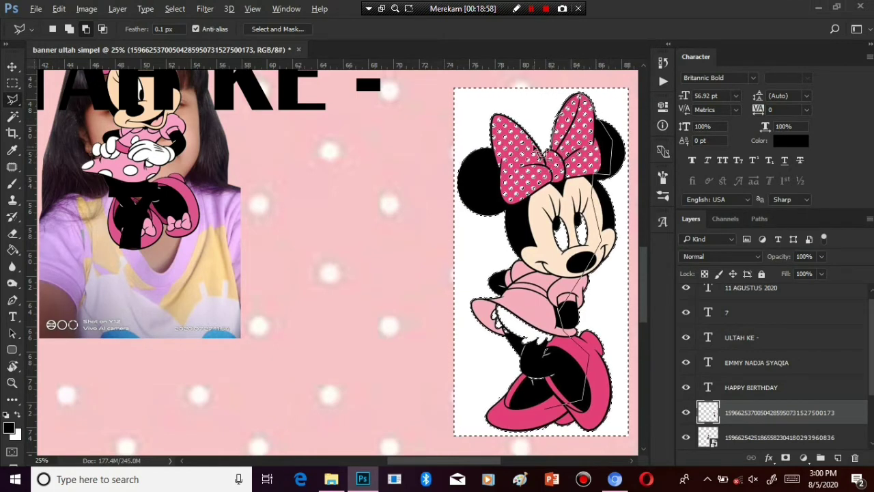
pyautogui.click(504, 121)
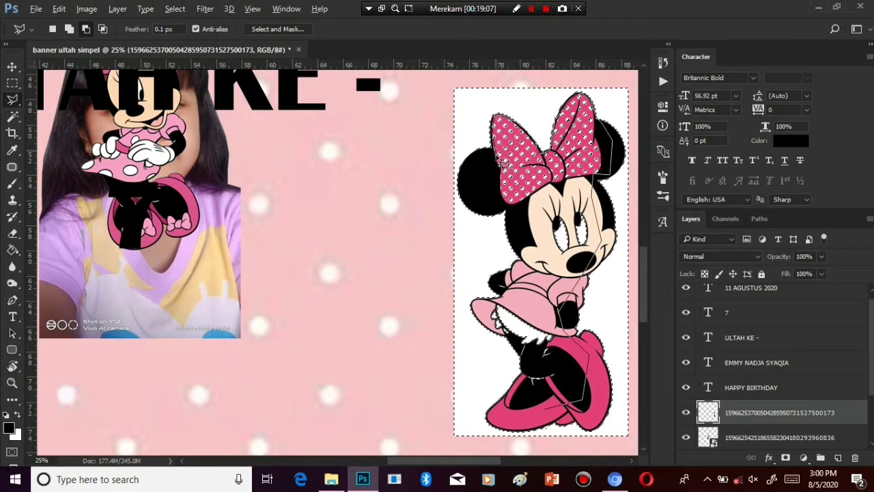
pyautogui.click(517, 215)
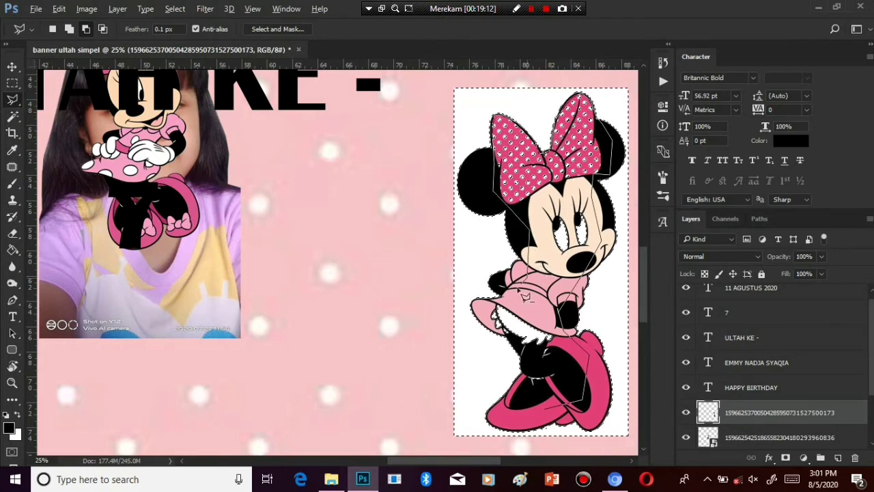
pyautogui.click(488, 318)
pyautogui.click(513, 335)
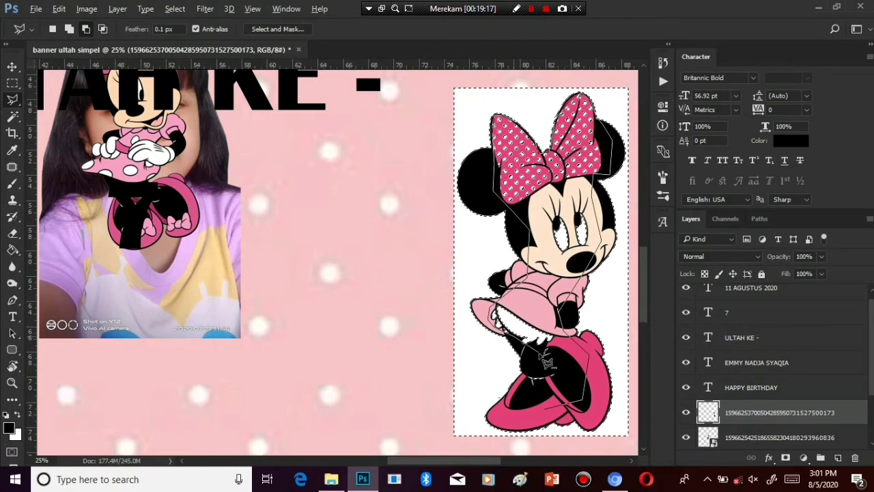
pyautogui.click(529, 368)
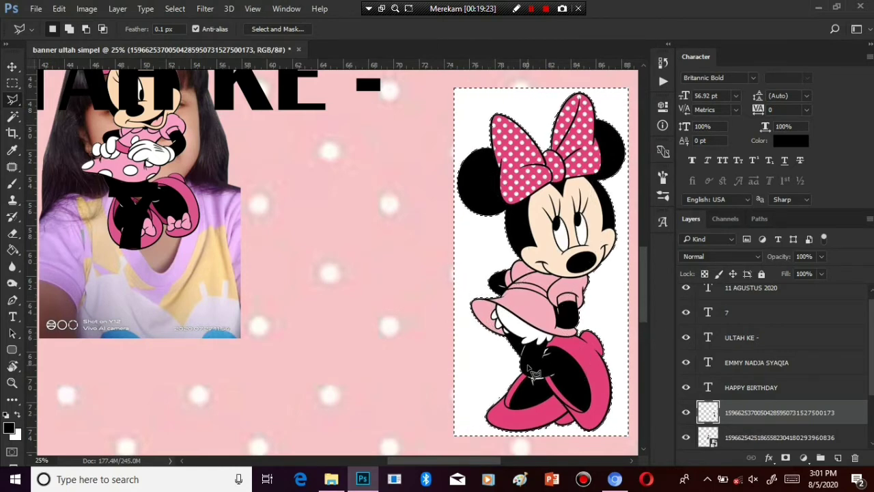
# Delete the selected white background around Minnie Mouse and clear the selection
pyautogui.press('Delete')
pyautogui.hotkey('ctrl', 'd')
pyautogui.scroll(-4, 533, 372)
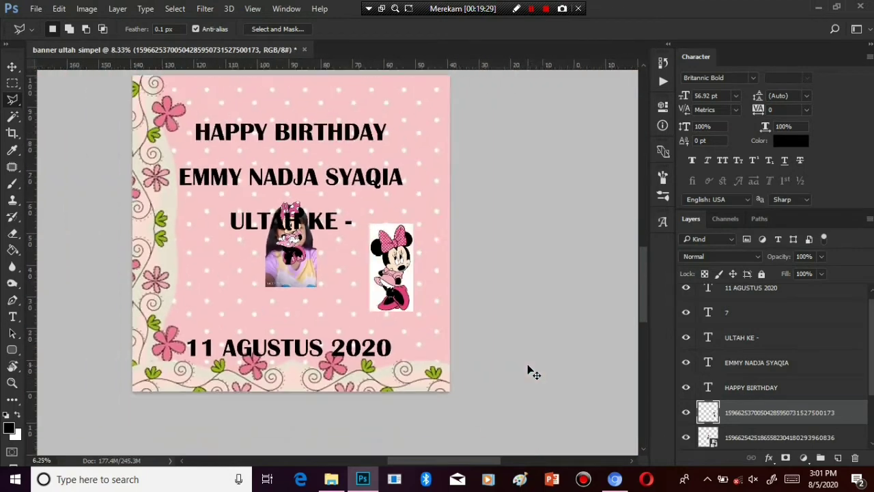
pyautogui.click(527, 365)
pyautogui.press('Escape')
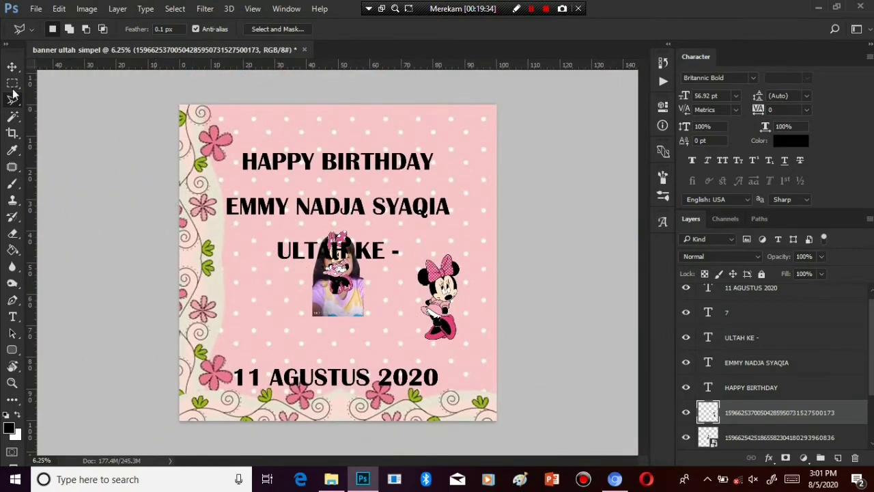
# Move the child's photo to the banner's lower left and the date text to its lower right edge
pyautogui.click(11, 67)
pyautogui.rightClick(329, 313)
pyautogui.click(361, 314)
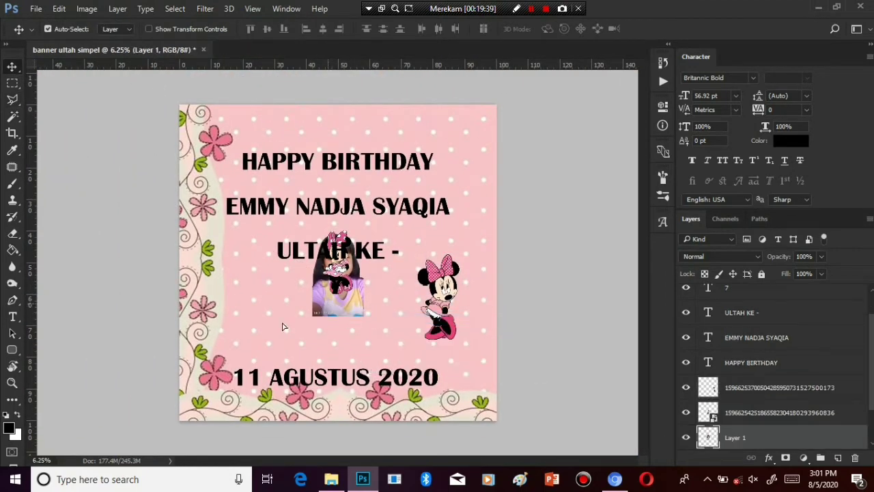
pyautogui.moveTo(348, 273); pyautogui.dragTo(235, 318)
pyautogui.rightClick(303, 379)
pyautogui.click(332, 385)
pyautogui.moveTo(320, 374); pyautogui.dragTo(356, 390)
# Add a white Color Overlay to the date text layer
pyautogui.click(768, 457)
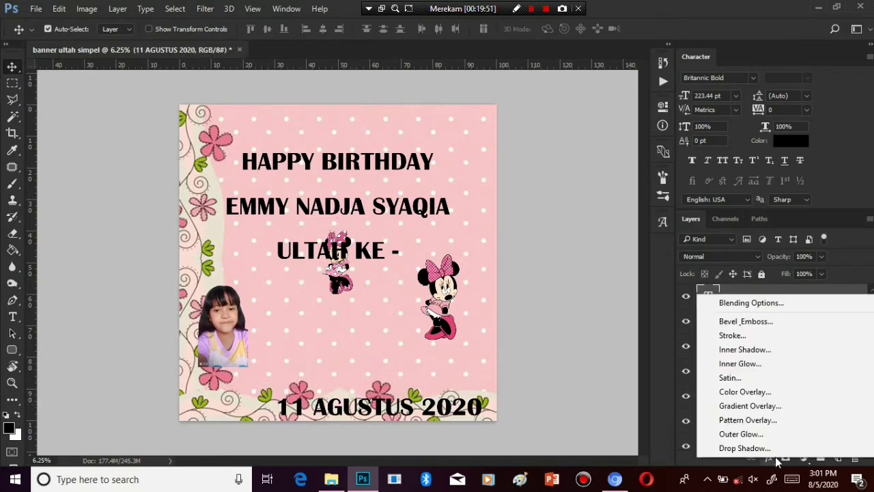
pyautogui.click(762, 394)
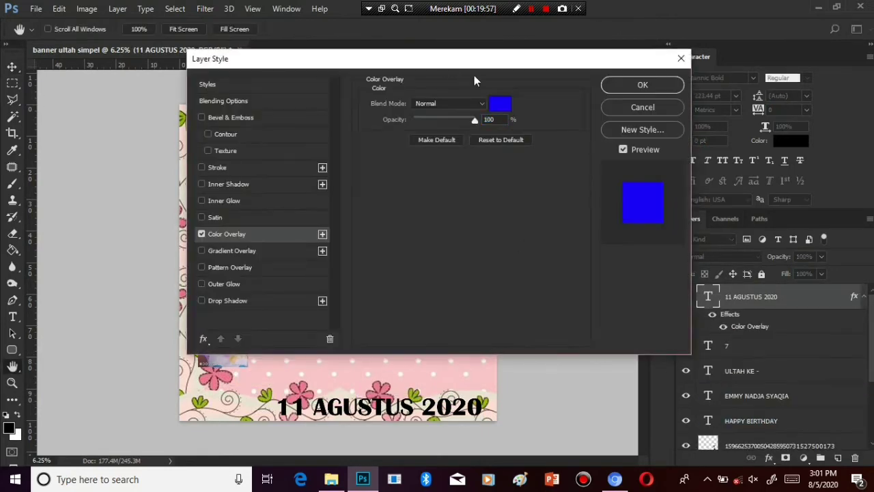
pyautogui.moveTo(435, 60); pyautogui.dragTo(574, 60)
pyautogui.click(644, 111)
pyautogui.write('ffffff')
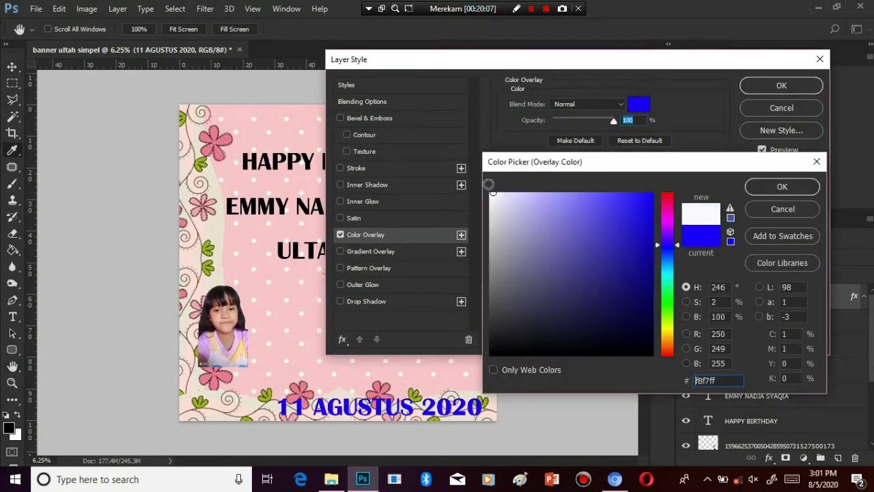
pyautogui.click(780, 186)
# Add a pink stroke to the date text with size 65 px and position Outside
pyautogui.click(373, 171)
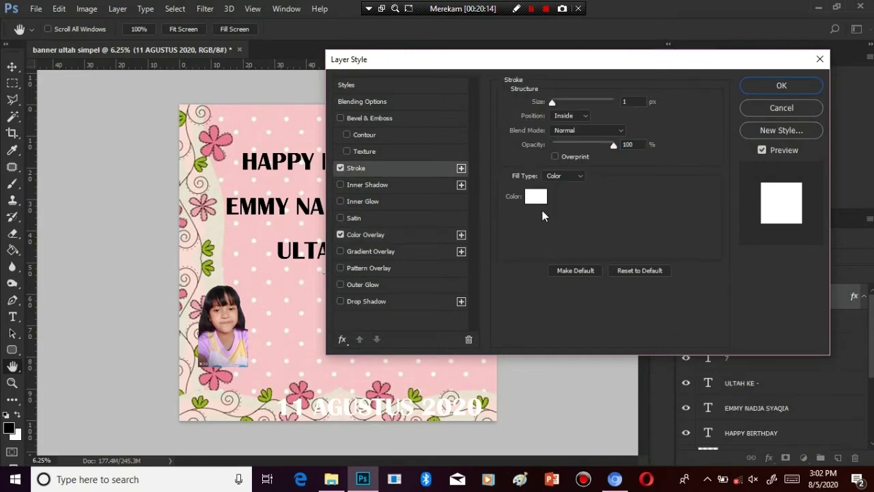
pyautogui.click(535, 197)
pyautogui.click(667, 216)
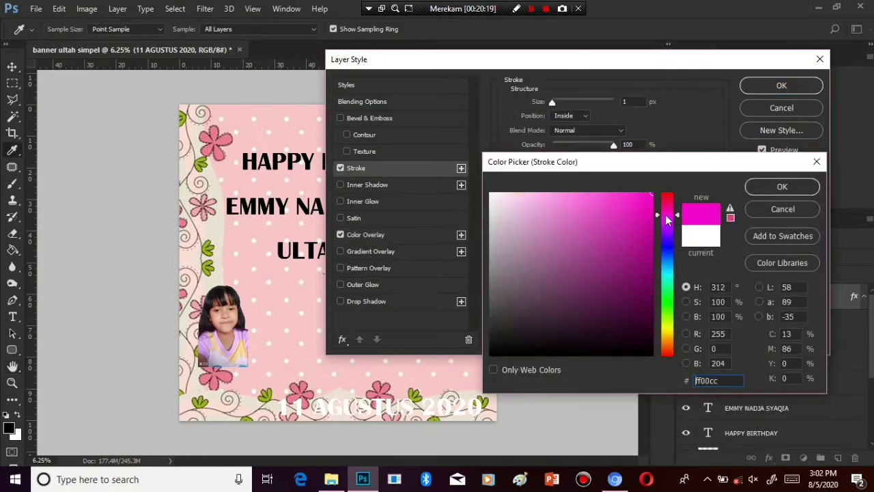
pyautogui.moveTo(627, 215); pyautogui.dragTo(573, 186)
pyautogui.click(782, 188)
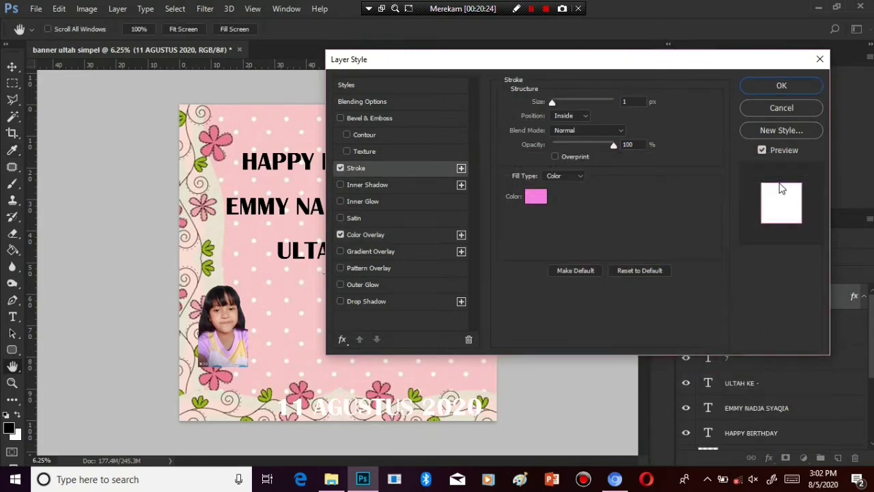
pyautogui.click(581, 116)
pyautogui.click(566, 127)
pyautogui.moveTo(552, 101); pyautogui.dragTo(571, 99)
pyautogui.click(540, 200)
pyautogui.moveTo(635, 271); pyautogui.dragTo(636, 254)
pyautogui.click(644, 228)
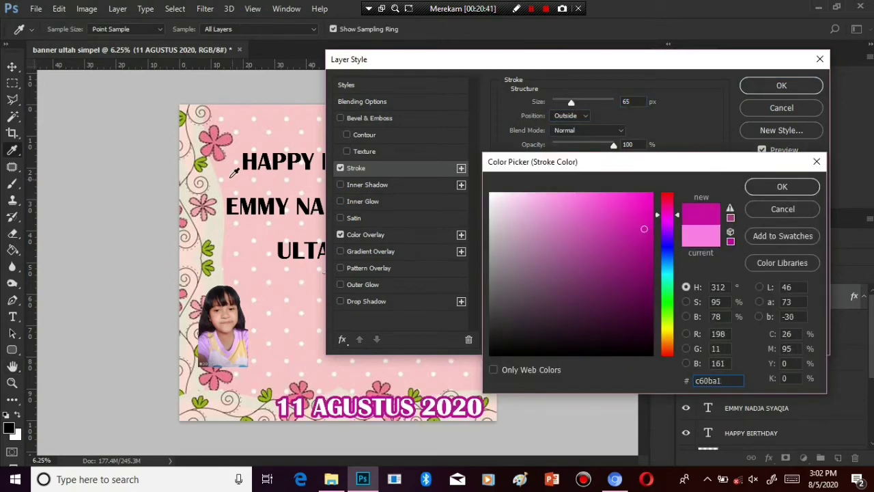
pyautogui.click(207, 163)
pyautogui.press('Escape')
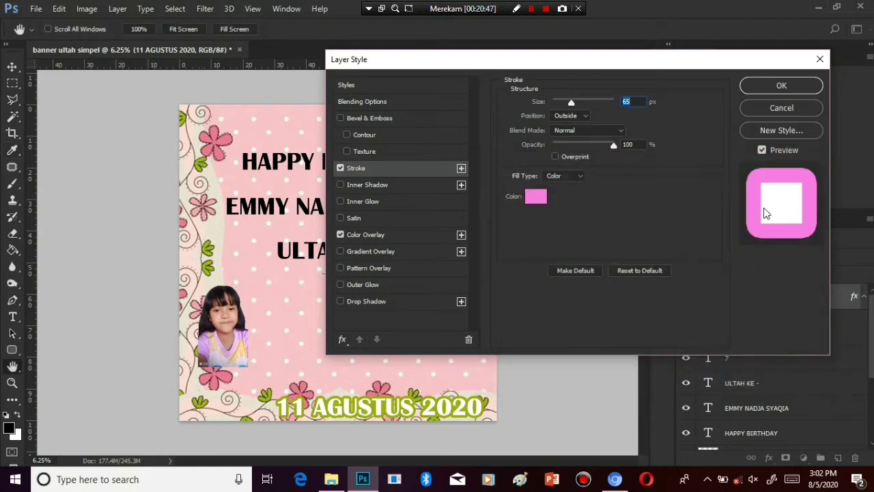
# Change the date text's Color Overlay to a dark olive green based on the green of the banner's leaves
pyautogui.click(372, 222)
pyautogui.click(376, 235)
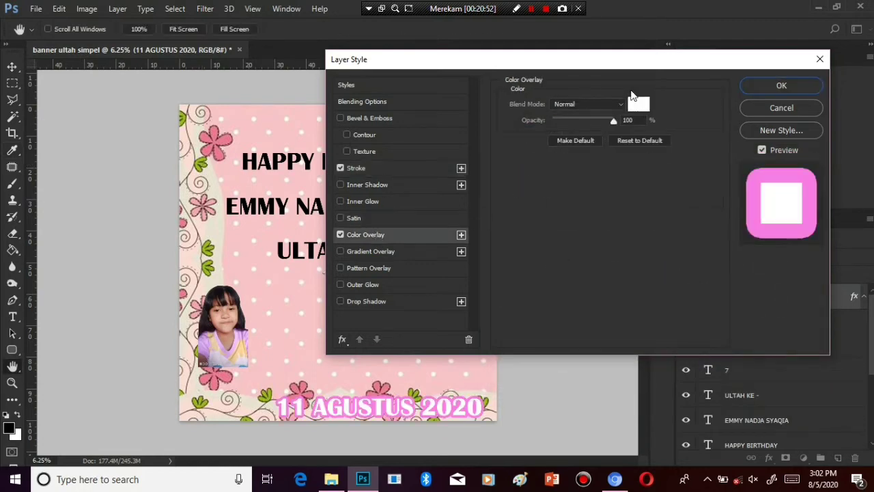
pyautogui.click(639, 103)
pyautogui.click(209, 241)
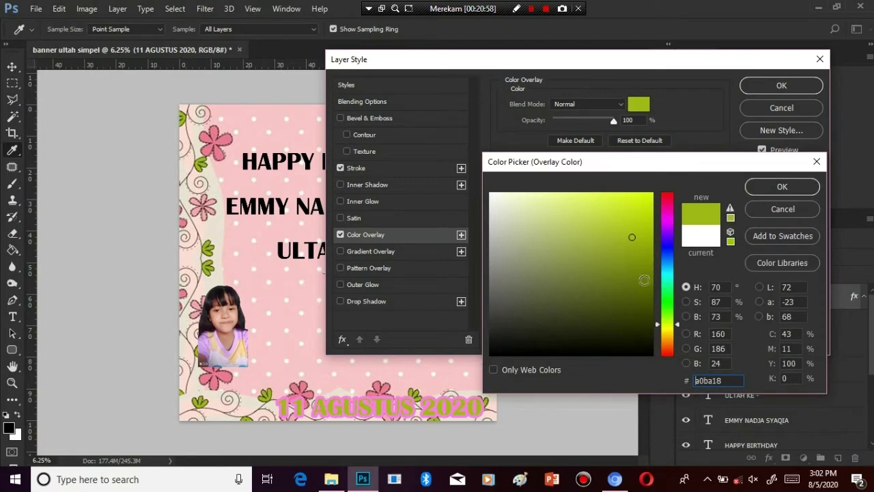
pyautogui.click(644, 280)
pyautogui.press('Return')
# Set the date text's stroke color to white and apply the layer style
pyautogui.click(340, 168)
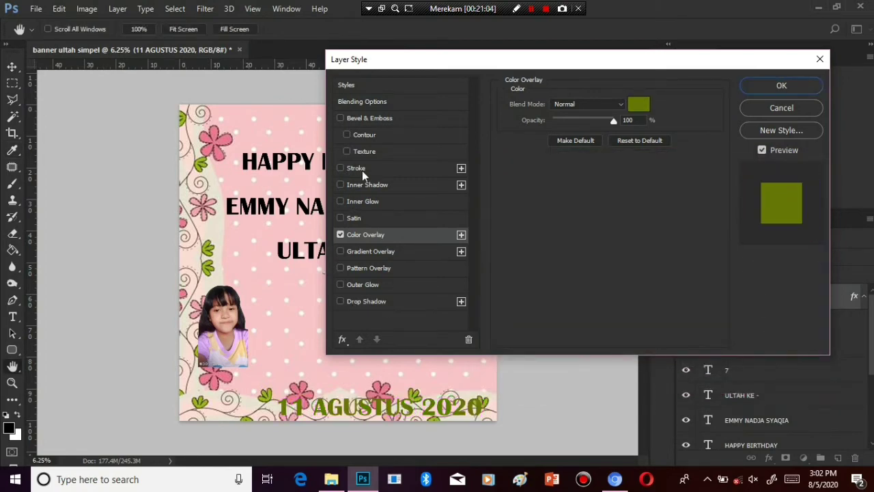
pyautogui.click(356, 168)
pyautogui.click(533, 195)
pyautogui.click(780, 187)
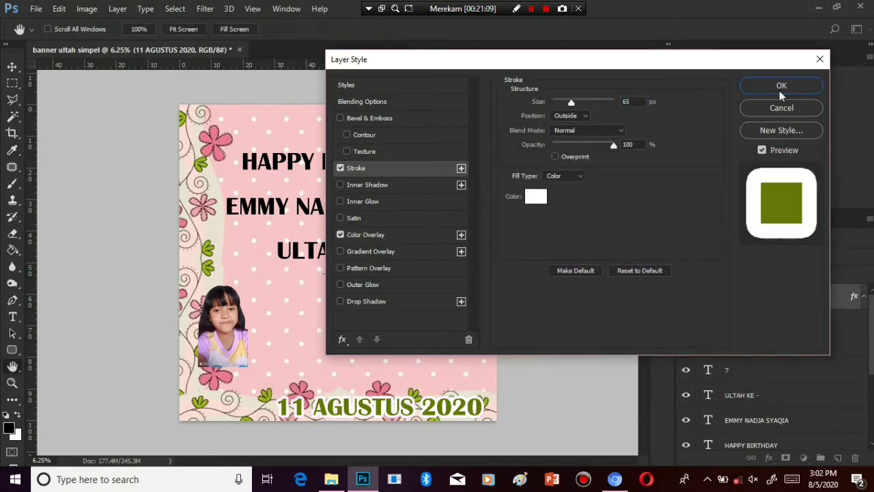
pyautogui.click(790, 84)
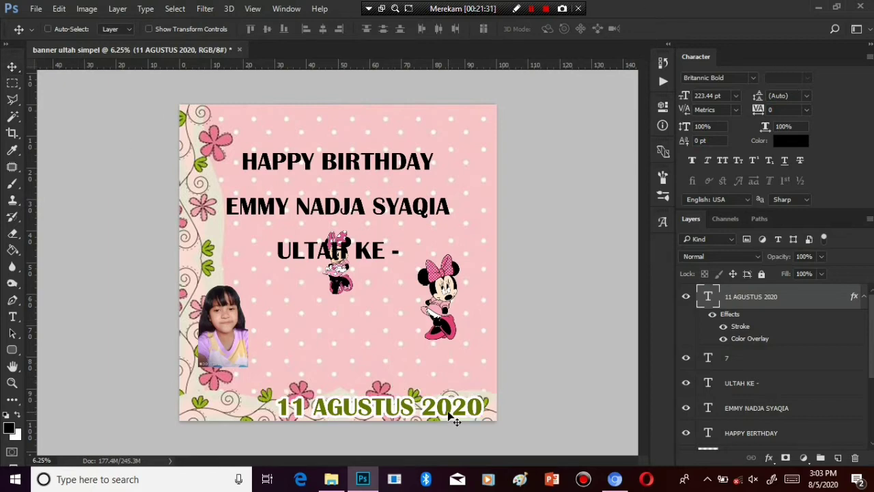
# Scale the date text down to about 89% and move it slightly up from the banner's bottom edge
pyautogui.hotkey('ctrl', 't')
pyautogui.moveTo(277, 393); pyautogui.dragTo(300, 389)
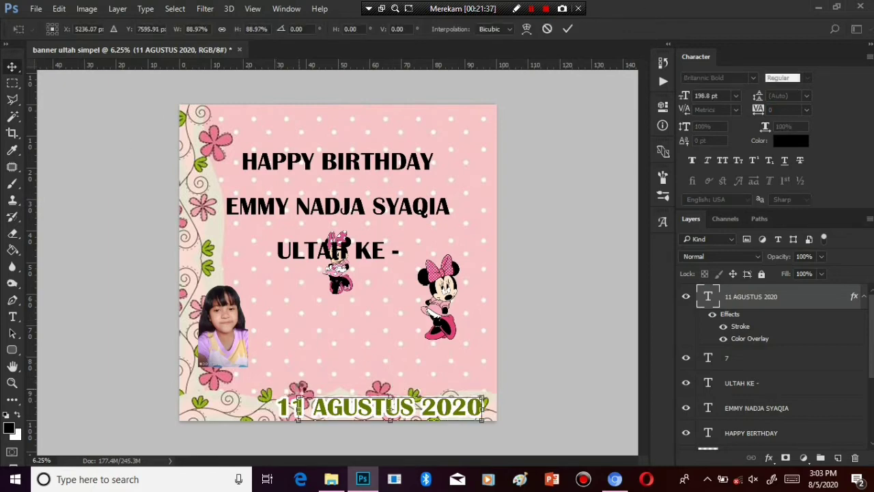
pyautogui.press('Return')
pyautogui.moveTo(379, 415); pyautogui.dragTo(378, 407)
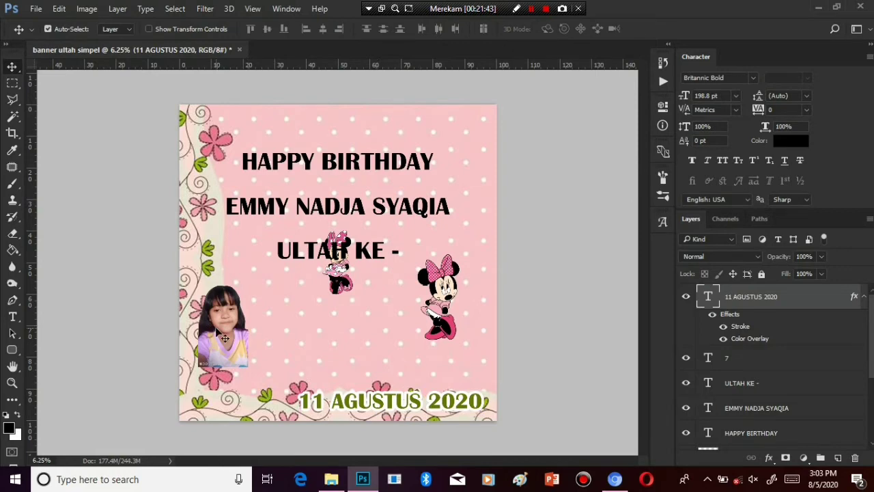
# Lower the child's photo slightly and draw a black heart custom shape over it
pyautogui.moveTo(224, 338); pyautogui.dragTo(236, 355)
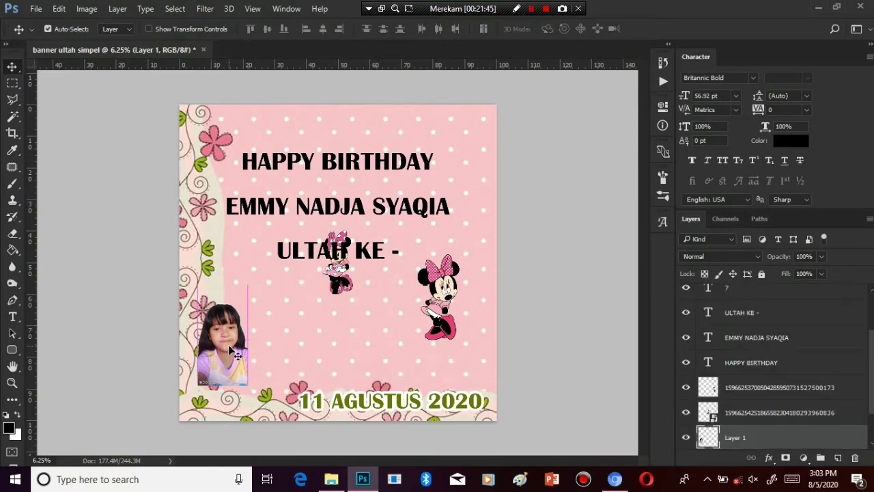
pyautogui.rightClick(11, 350)
pyautogui.click(69, 411)
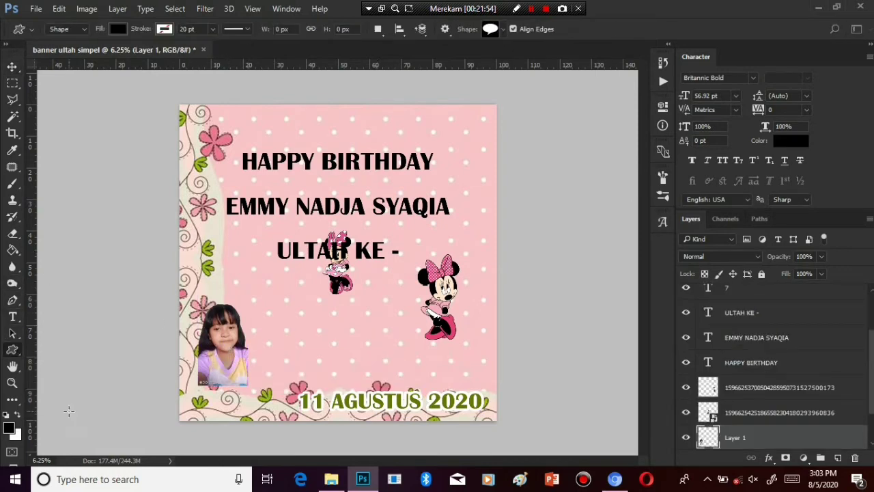
pyautogui.click(503, 29)
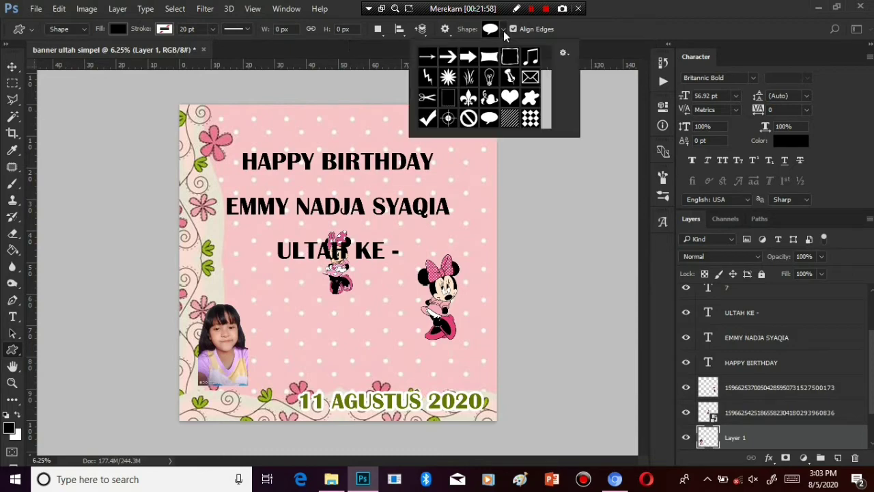
pyautogui.click(510, 98)
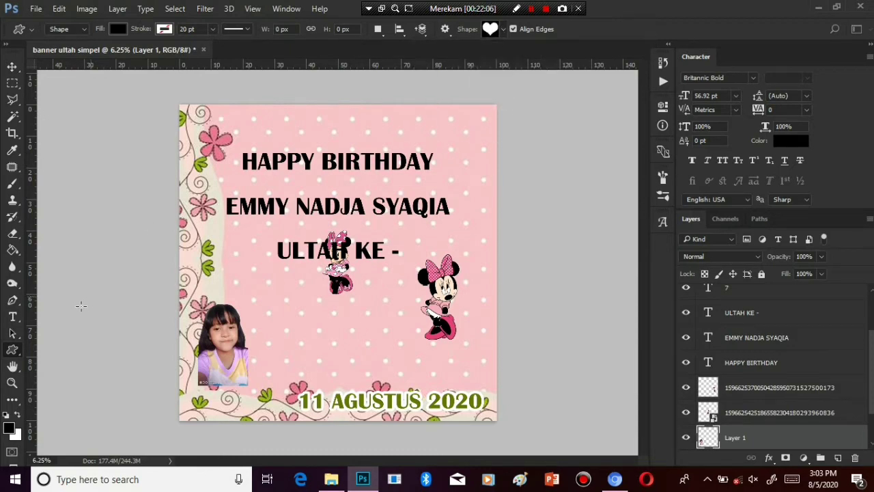
pyautogui.moveTo(189, 305); pyautogui.dragTo(262, 378)
pyautogui.click(11, 67)
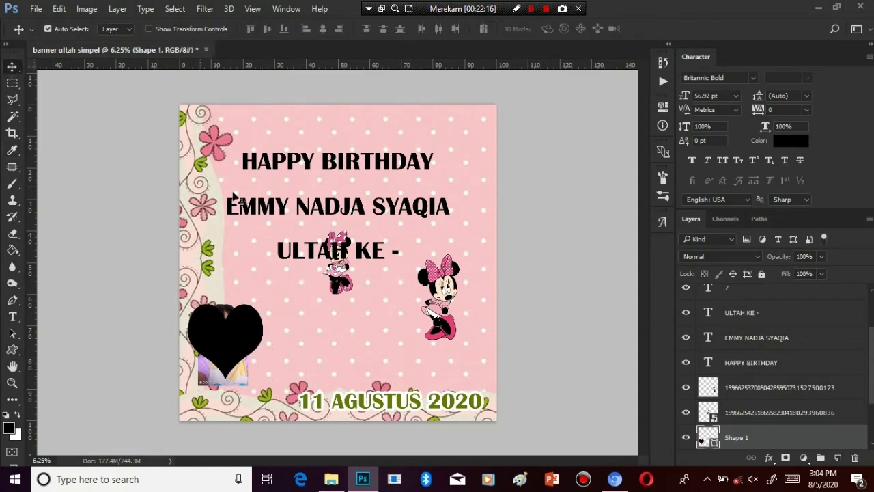
# Place the child's photo layer above the black heart shape and clip it to the heart
pyautogui.click(205, 374)
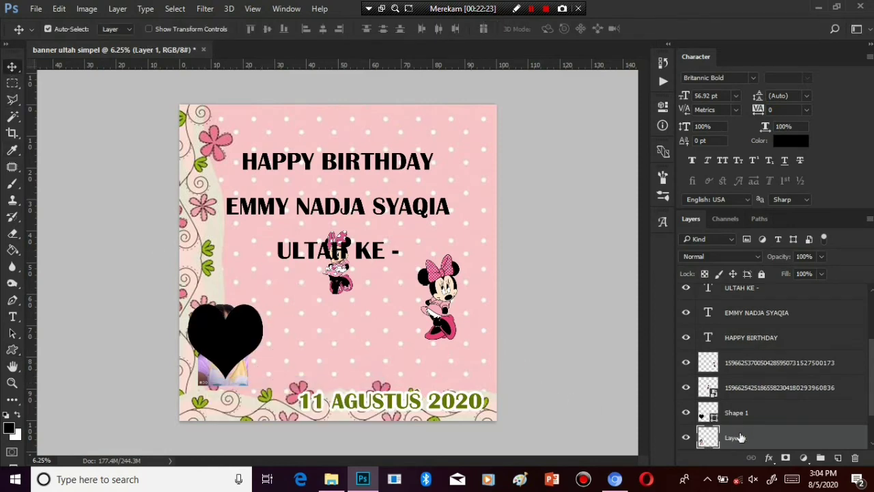
pyautogui.moveTo(740, 437); pyautogui.dragTo(737, 408)
pyautogui.rightClick(737, 409)
pyautogui.click(667, 241)
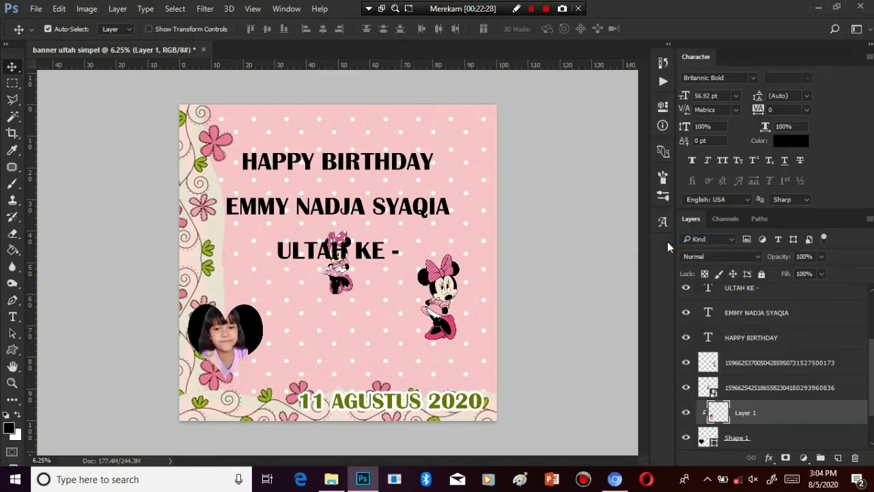
# Rotate the clipped child's photo counterclockwise inside the heart and enlarge it slightly
pyautogui.hotkey('ctrl', '+')
pyautogui.hotkey('ctrl', '+')
pyautogui.hotkey('ctrl', '+')
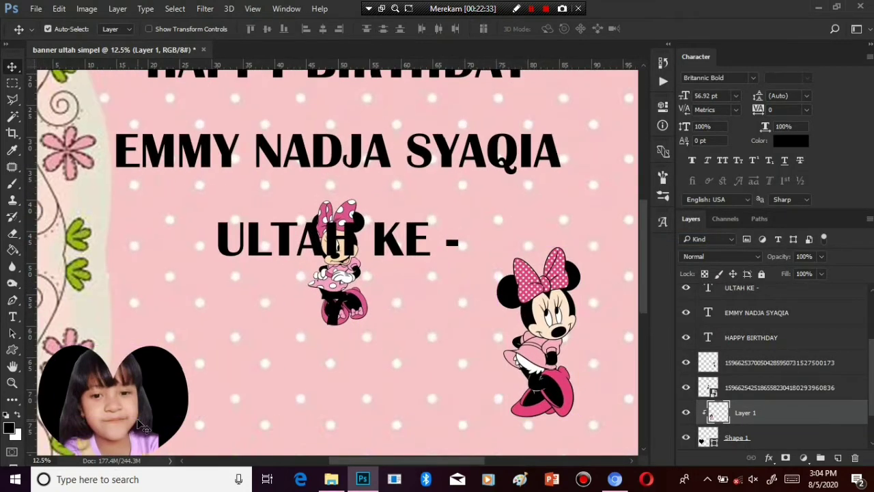
pyautogui.moveTo(643, 245); pyautogui.dragTo(643, 276)
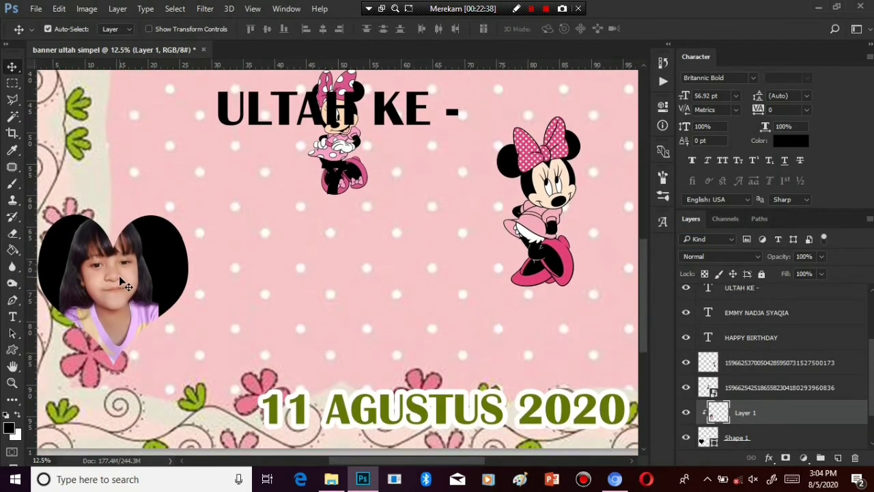
pyautogui.hotkey('ctrl', 't')
pyautogui.moveTo(178, 283); pyautogui.dragTo(168, 253)
pyautogui.moveTo(191, 354); pyautogui.dragTo(207, 361)
pyautogui.press('Return')
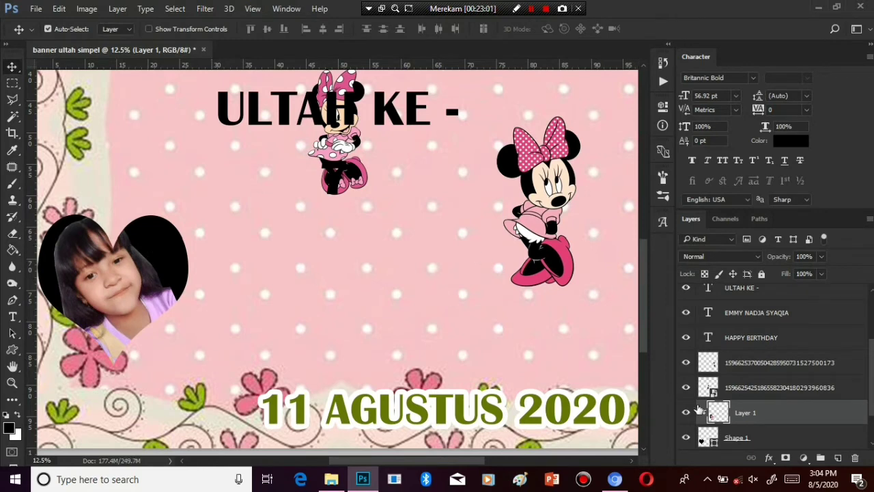
# Change the heart shape's fill color to white
pyautogui.doubleClick(708, 437)
pyautogui.click(459, 130)
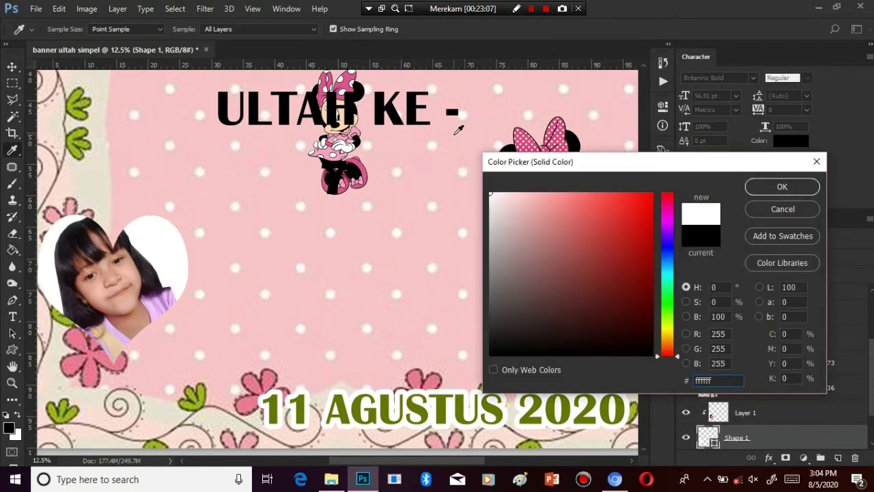
pyautogui.click(780, 185)
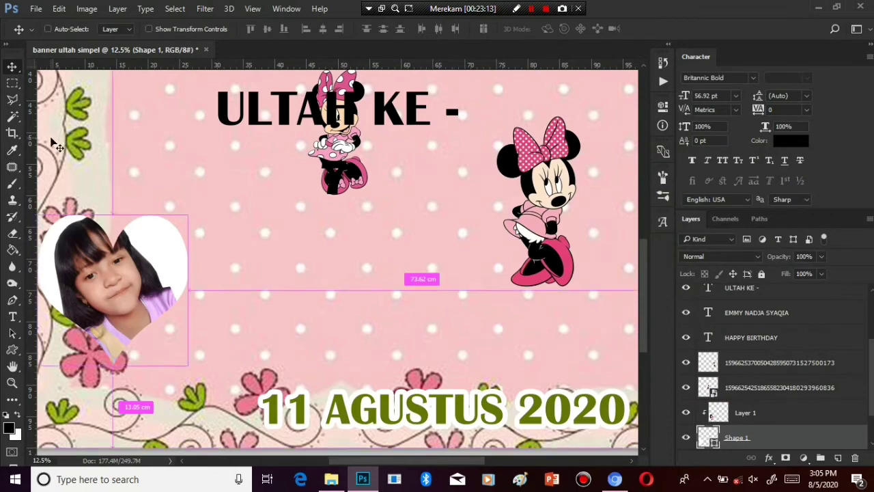
# Add a 65 px outside stroke to the heart shape in the pink of the banner's flowers
pyautogui.hotkey('ctrl', '-')
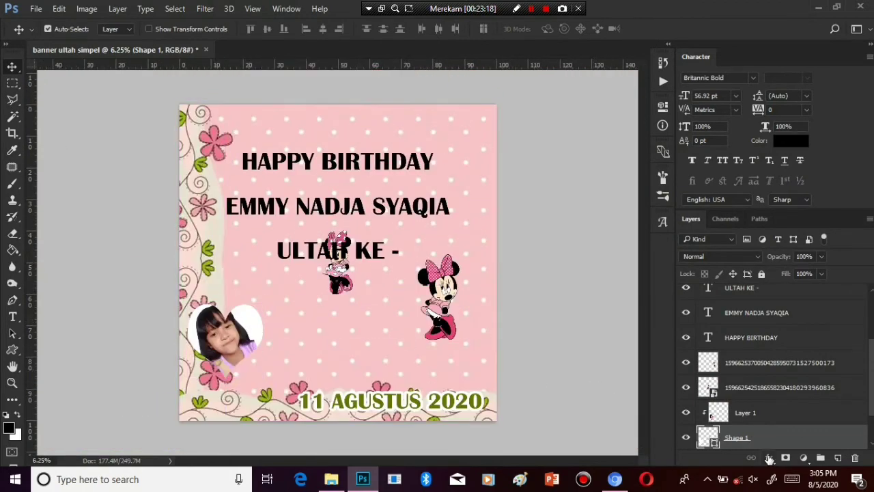
pyautogui.click(768, 458)
pyautogui.click(751, 335)
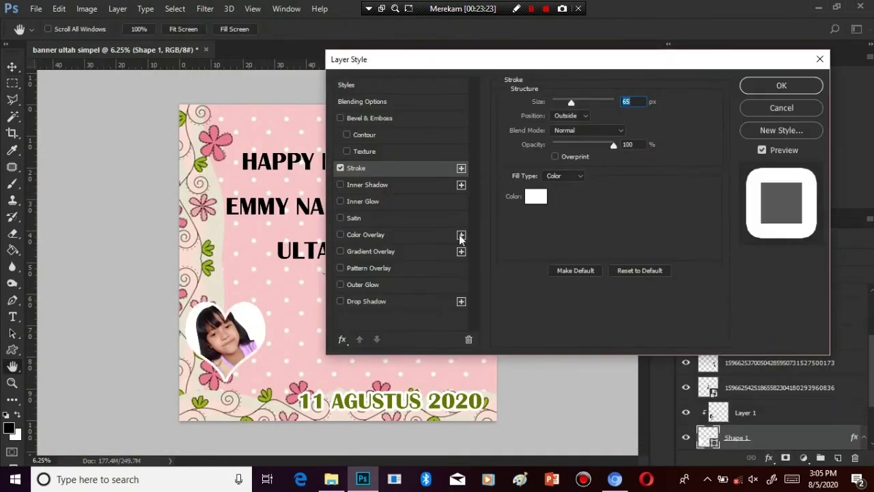
pyautogui.click(534, 198)
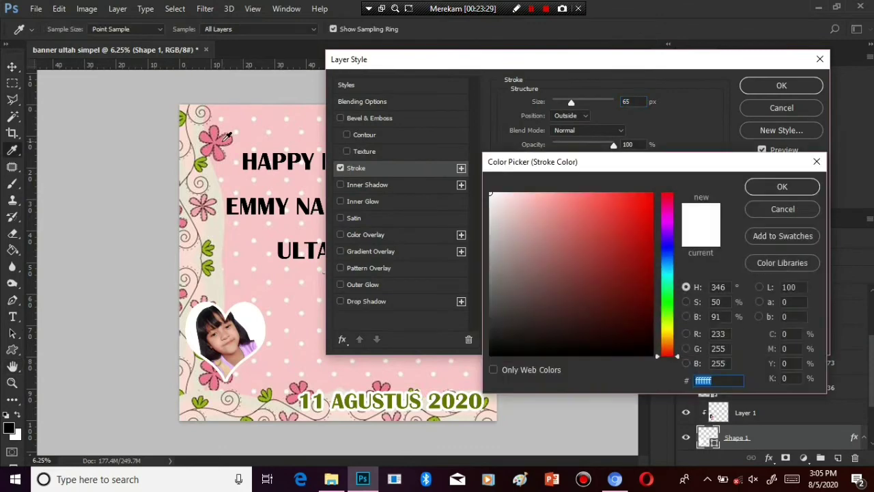
pyautogui.hotkey('ctrl', 'v')
pyautogui.click(780, 185)
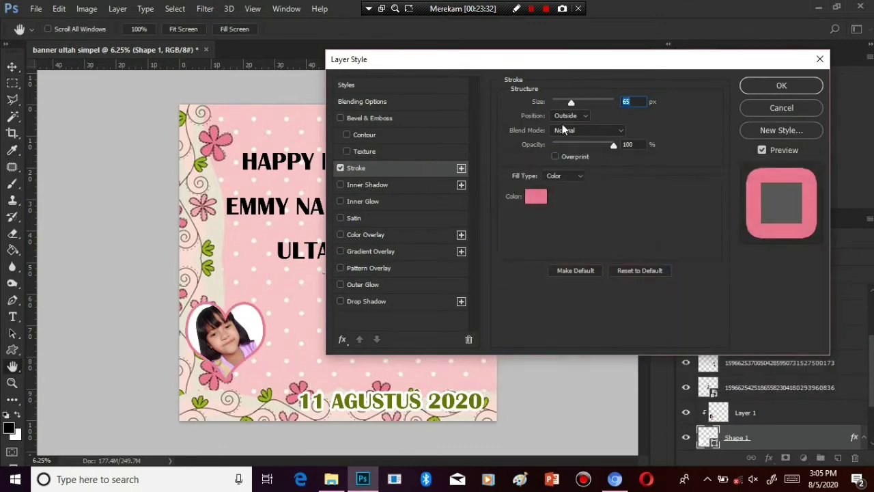
# Add an Emboss-style Bevel & Emboss to the heart, try several gloss contours, choose a ring-shaped one and apply the layer style
pyautogui.click(364, 120)
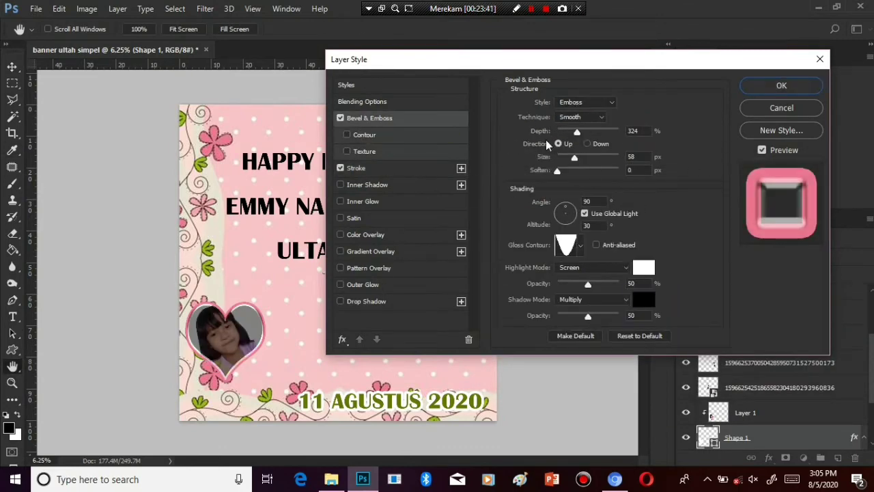
pyautogui.click(580, 245)
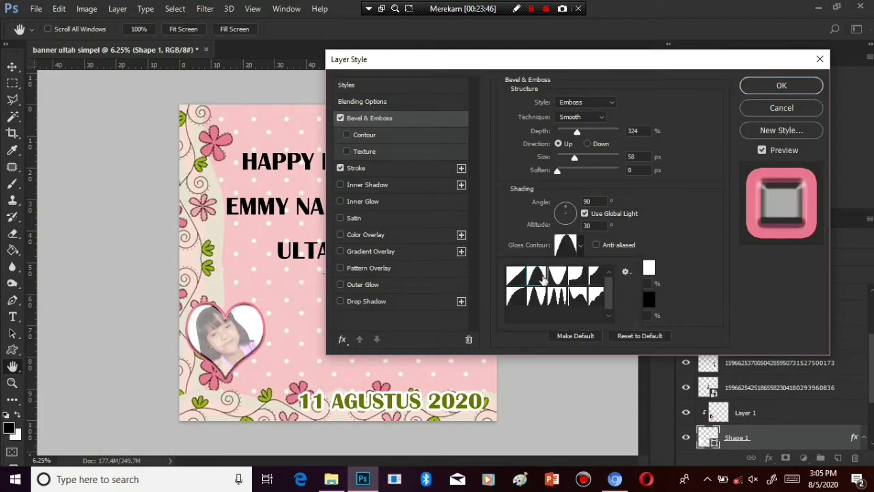
pyautogui.click(581, 280)
pyautogui.click(594, 282)
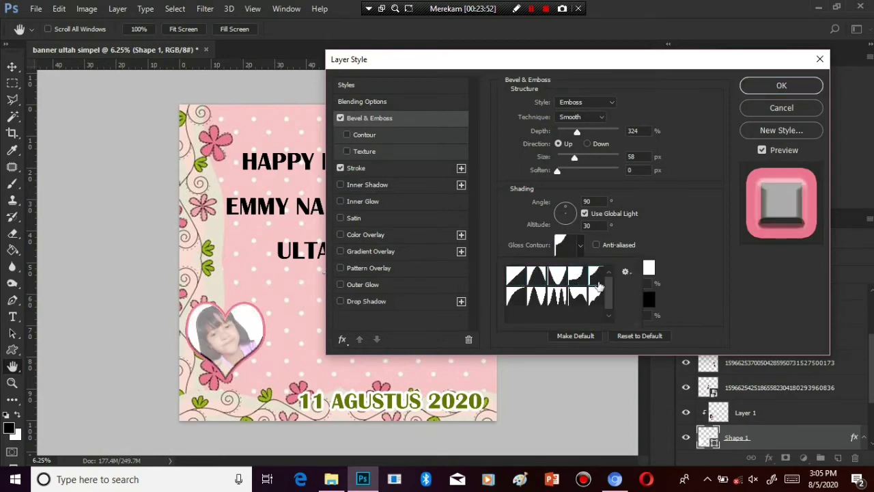
pyautogui.click(601, 303)
pyautogui.click(574, 302)
pyautogui.click(557, 295)
pyautogui.click(536, 295)
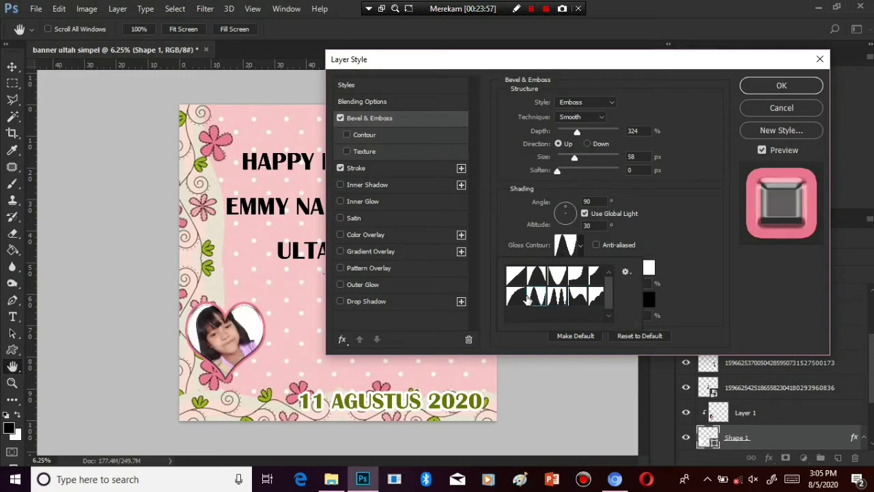
pyautogui.click(780, 86)
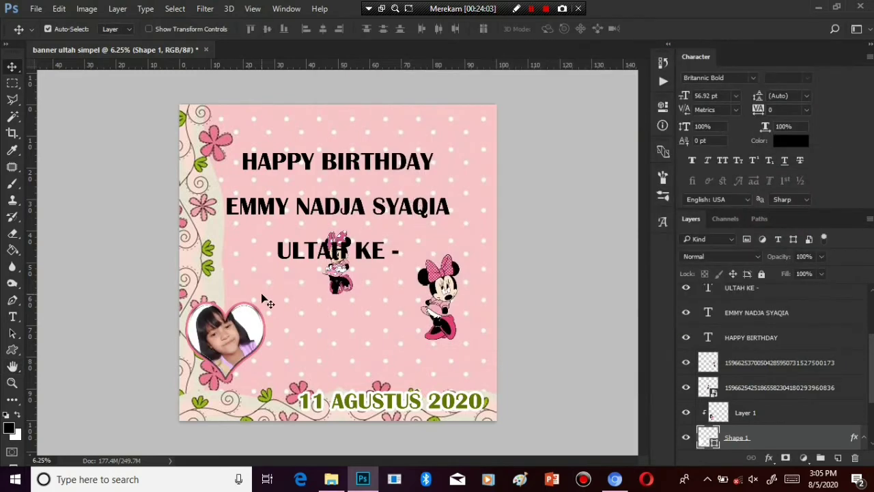
# Link the child's photo layer with the heart shape and scale both together to about 140%
pyautogui.hotkey('ctrl', 't')
pyautogui.press('Return')
pyautogui.click(756, 414)
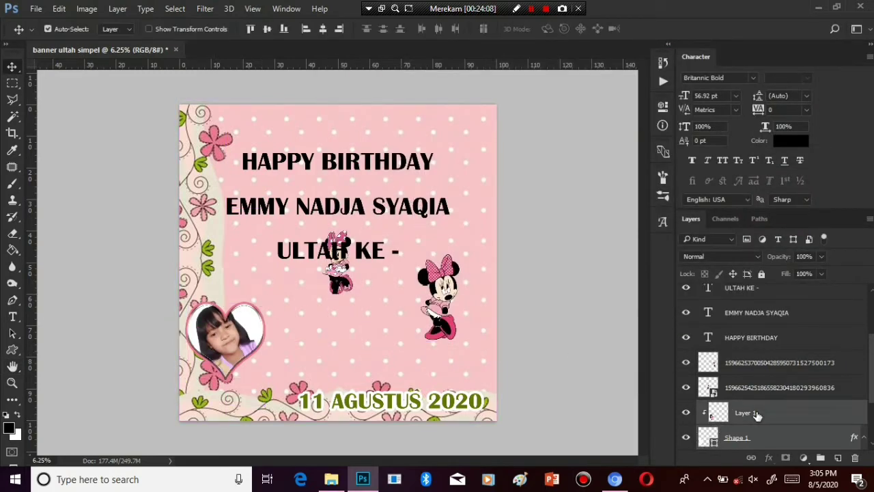
pyautogui.click(744, 438)
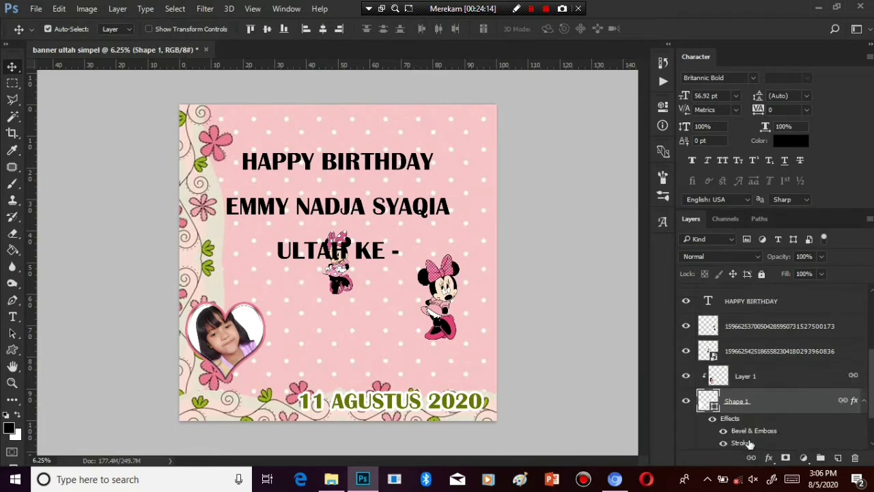
pyautogui.hotkey('ctrl', 't')
pyautogui.moveTo(271, 395); pyautogui.dragTo(297, 413)
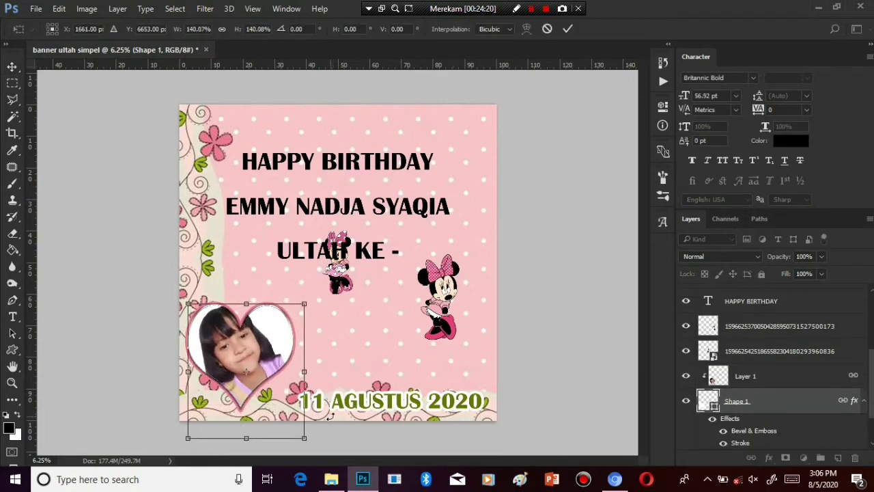
pyautogui.press('Return')
# Examine the heart-framed photo up close and within the whole banner
pyautogui.hotkey('ctrl', '+')
pyautogui.hotkey('ctrl', '+')
pyautogui.hotkey('ctrl', '+')
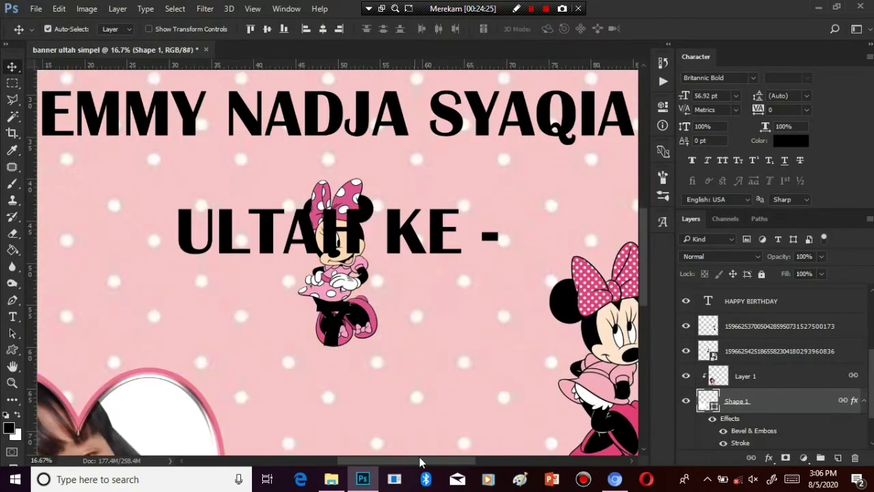
pyautogui.moveTo(419, 460); pyautogui.dragTo(381, 460)
pyautogui.moveTo(643, 246); pyautogui.dragTo(655, 296)
pyautogui.hotkey('ctrl', '-')
pyautogui.hotkey('ctrl', '-')
pyautogui.hotkey('ctrl', '-')
pyautogui.hotkey('ctrl', '-')
pyautogui.hotkey('ctrl', '-')
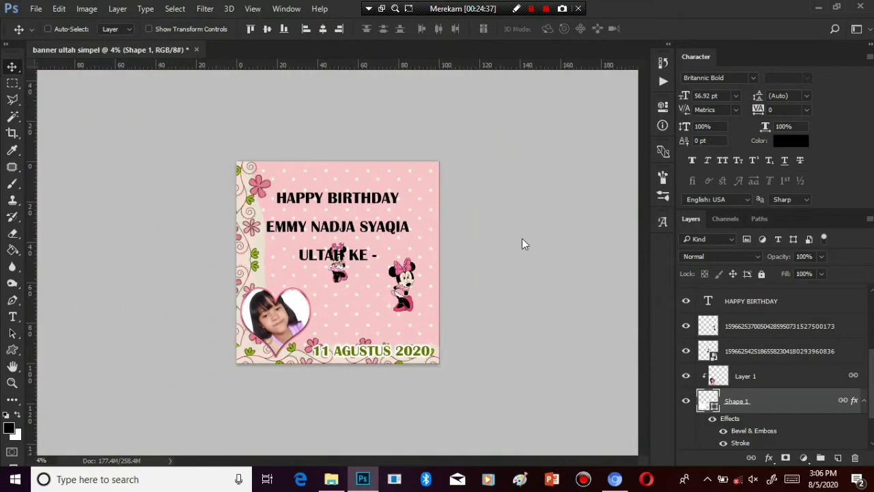
# Rotate the linked heart and photo clockwise and shift them toward the banner's bottom-left corner
pyautogui.hotkey('ctrl', 't')
pyautogui.moveTo(332, 283); pyautogui.dragTo(343, 287)
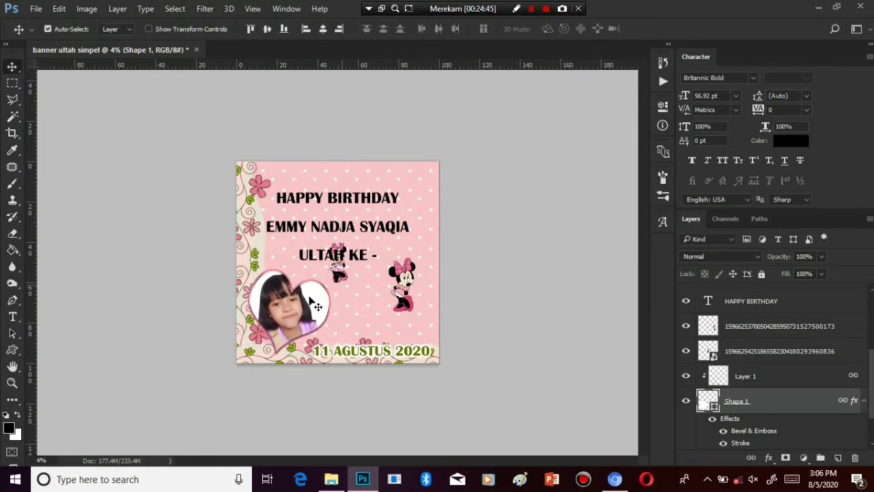
pyautogui.moveTo(301, 307)
pyautogui.mouseDown()
pyautogui.moveTo(320, 306)
pyautogui.moveTo(318, 274)
pyautogui.moveTo(296, 310)
pyautogui.mouseUp()
# Enlarge the heart-framed photo slightly so it fills the banner's bottom-left corner, undoing one scaling attempt along the way
pyautogui.hotkey('ctrl', 't')
pyautogui.moveTo(314, 278); pyautogui.dragTo(318, 277)
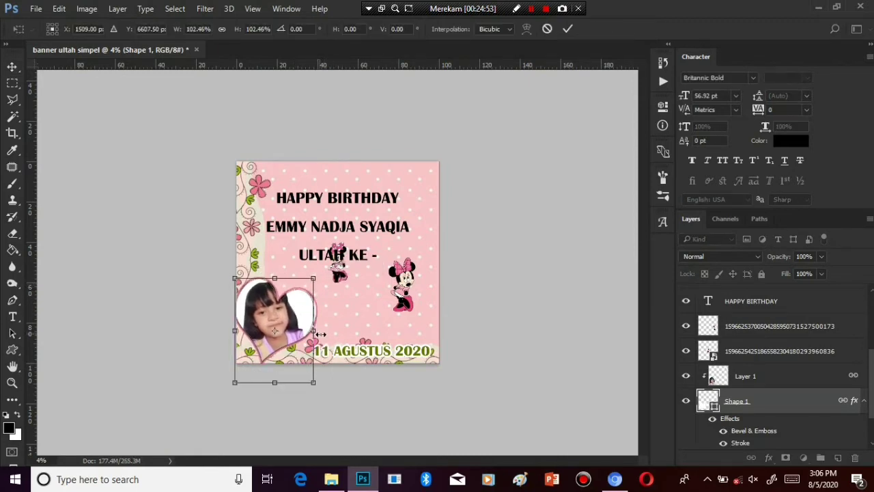
pyautogui.moveTo(313, 331); pyautogui.dragTo(319, 333)
pyautogui.hotkey('ctrl', 'z')
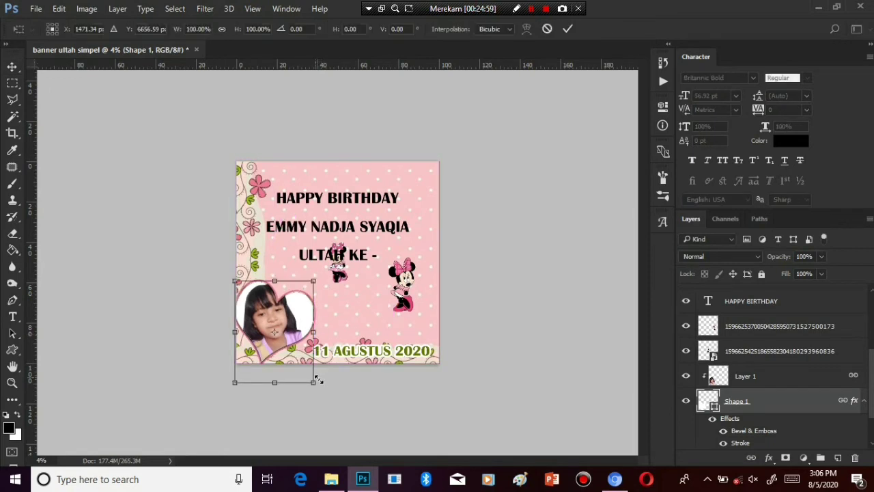
pyautogui.moveTo(318, 380); pyautogui.dragTo(325, 384)
pyautogui.press('Return')
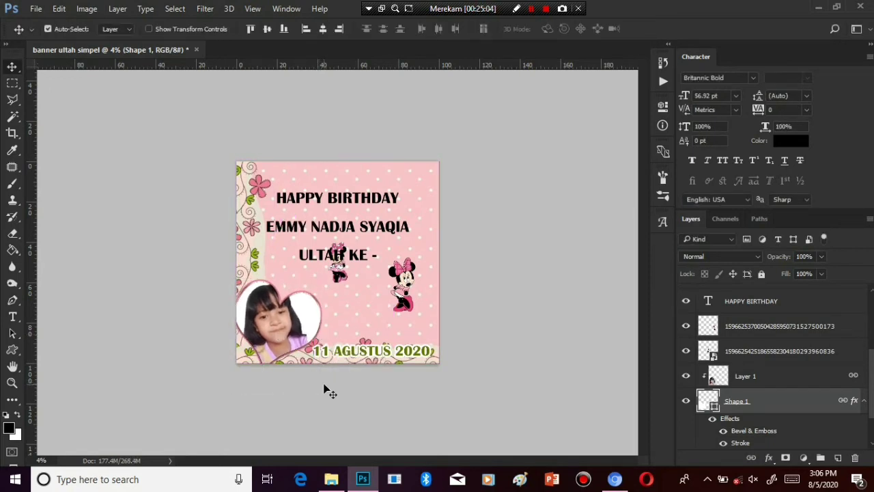
# Move the larger Minnie Mouse from the banner's right side to its lower center, above the date
pyautogui.rightClick(426, 267)
pyautogui.click(465, 273)
pyautogui.rightClick(408, 290)
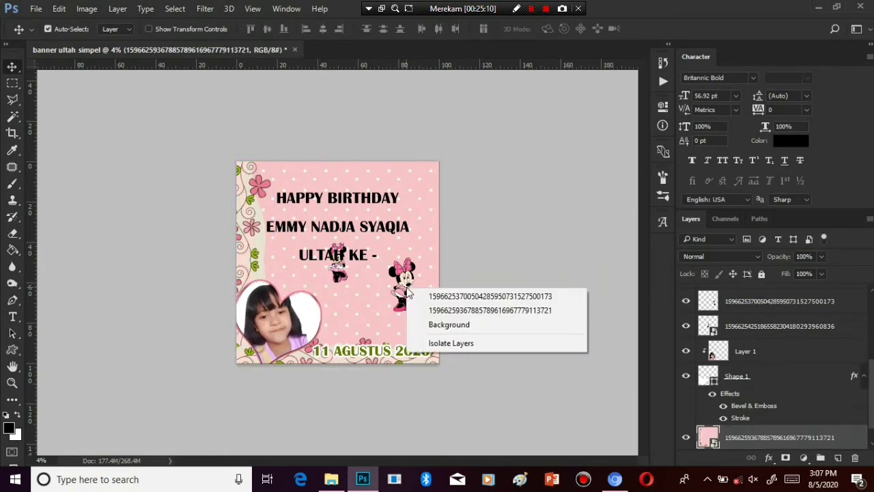
pyautogui.click(478, 296)
pyautogui.moveTo(402, 269); pyautogui.dragTo(350, 300)
pyautogui.click(337, 270)
pyautogui.rightClick(337, 270)
pyautogui.click(334, 270)
pyautogui.moveTo(331, 263); pyautogui.dragTo(353, 305)
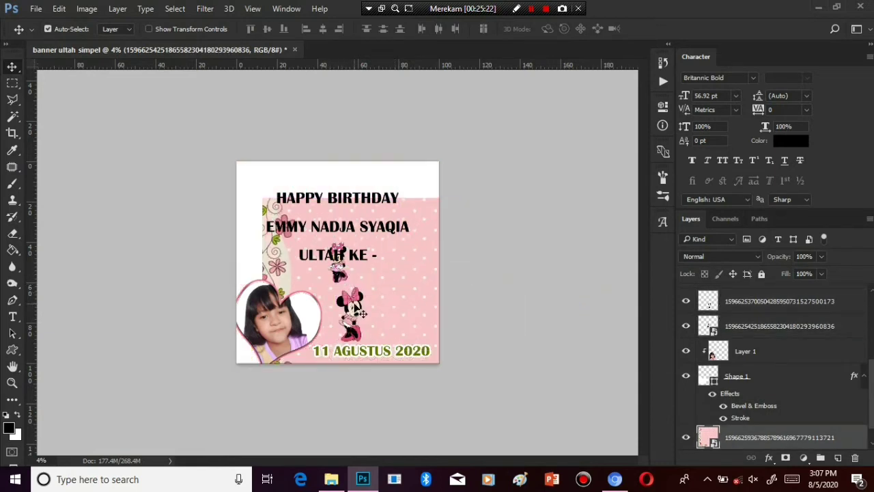
pyautogui.hotkey('ctrl', 'z')
# Move the small Minnie Mouse from the banner's center to above the heart and place its layer below the heart shape
pyautogui.rightClick(338, 269)
pyautogui.click(470, 275)
pyautogui.moveTo(339, 275); pyautogui.dragTo(280, 293)
pyautogui.click(596, 368)
pyautogui.moveTo(749, 325); pyautogui.dragTo(722, 411)
# Enlarge the Minnie Mouse behind the heart slightly and nudge it right so it rises from the heart's notch
pyautogui.hotkey('ctrl', 't')
pyautogui.moveTo(290, 265); pyautogui.dragTo(307, 256)
pyautogui.press('Return')
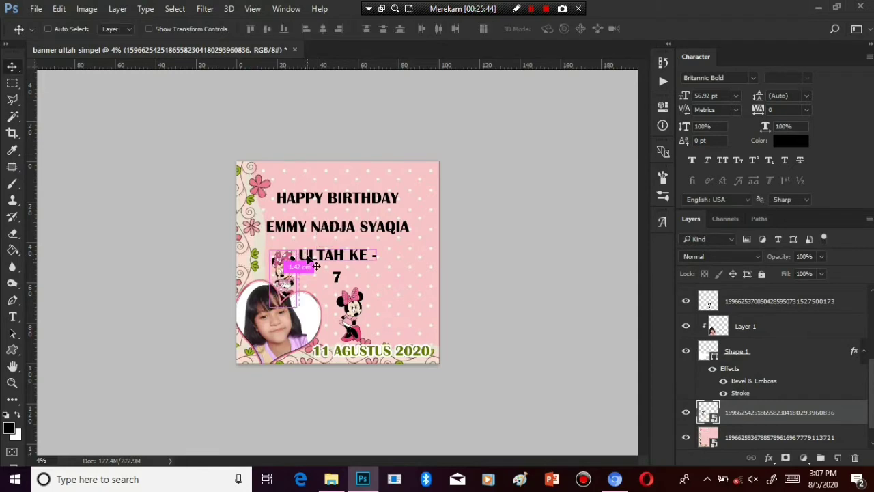
pyautogui.hotkey('ctrl', '+')
pyautogui.hotkey('ctrl', '+')
pyautogui.hotkey('ctrl', '+')
pyautogui.hotkey('ctrl', '+')
pyautogui.moveTo(174, 318); pyautogui.dragTo(182, 319)
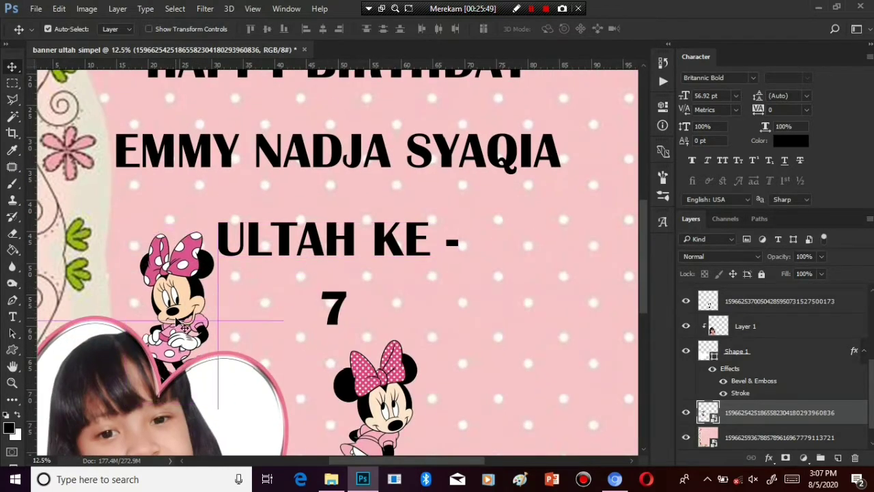
# Move the other Minnie Mouse from the lower center to the banner's bottom-right corner
pyautogui.hotkey('ctrl', '-')
pyautogui.rightClick(385, 388)
pyautogui.click(386, 383)
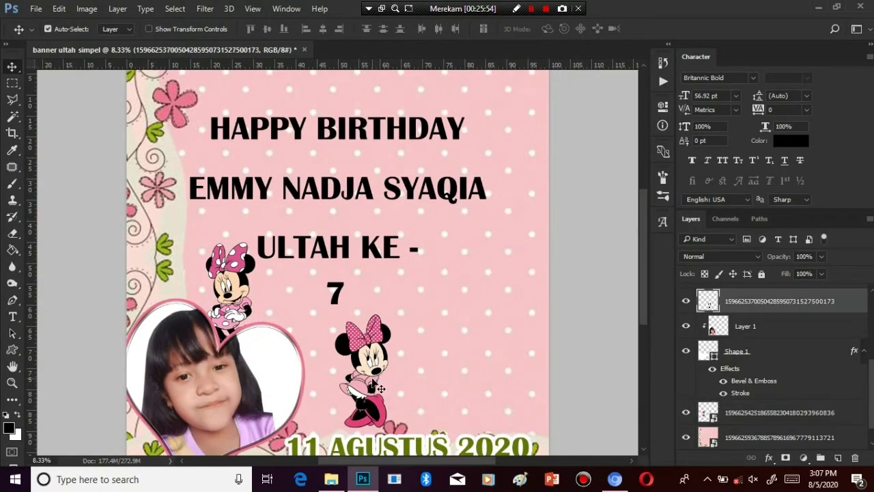
pyautogui.moveTo(385, 388); pyautogui.dragTo(531, 398)
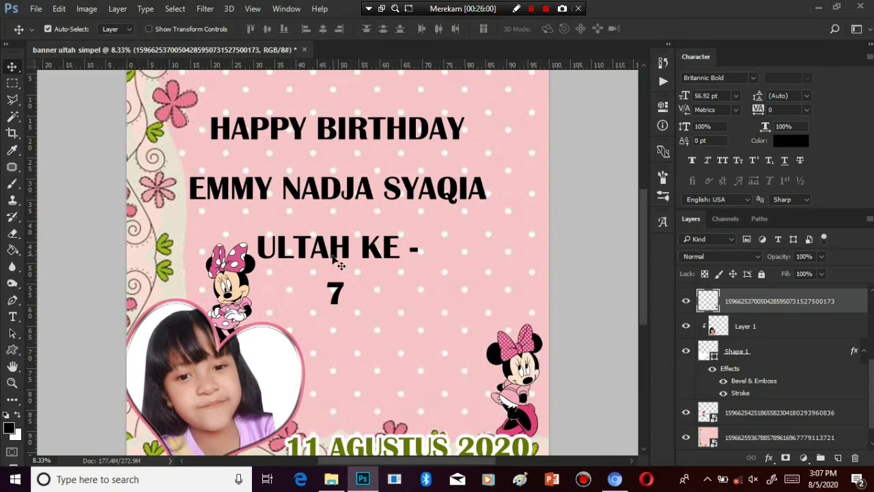
# Move the number 7 down beside the bottom-right Minnie Mouse and enlarge it to about 838 pt
pyautogui.rightClick(350, 311)
pyautogui.click(347, 286)
pyautogui.moveTo(345, 295); pyautogui.dragTo(351, 404)
pyautogui.hotkey('ctrl', 't')
pyautogui.press('Return')
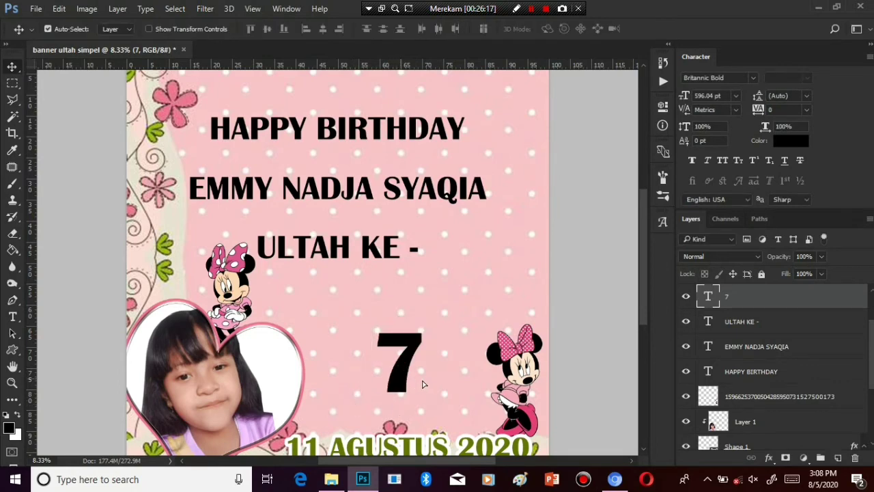
pyautogui.moveTo(423, 382); pyautogui.dragTo(437, 391)
pyautogui.hotkey('ctrl', 't')
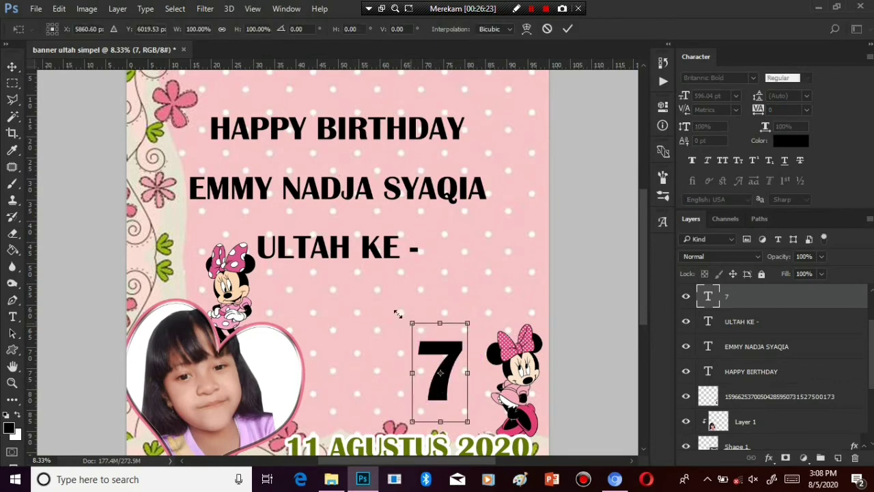
pyautogui.moveTo(400, 311); pyautogui.dragTo(385, 291)
pyautogui.press('Return')
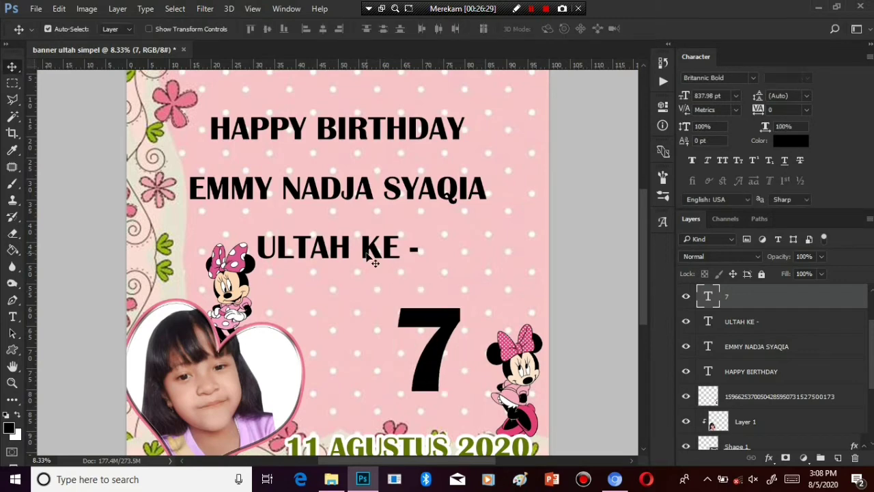
# Move the "ULTAH KE -" text down between the heart and the number 7 and shrink it to about 177 pt
pyautogui.rightClick(373, 259)
pyautogui.click(373, 261)
pyautogui.moveTo(372, 259); pyautogui.dragTo(365, 360)
pyautogui.hotkey('ctrl', 't')
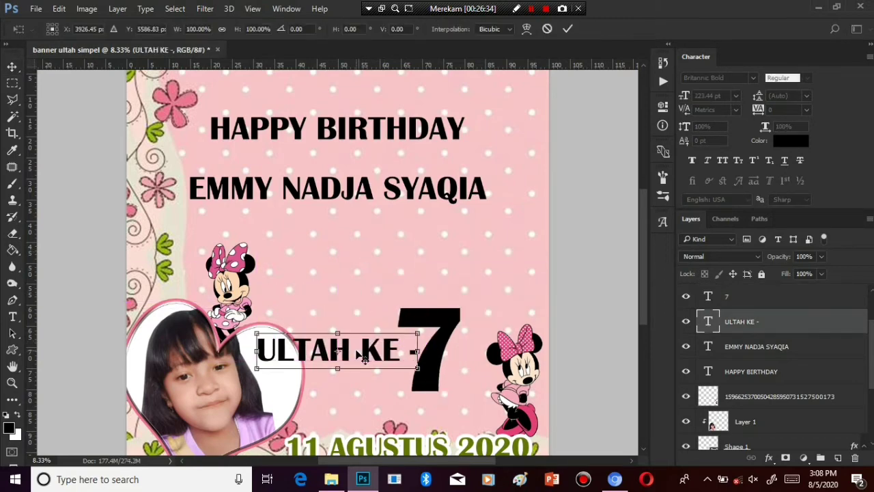
pyautogui.moveTo(413, 335); pyautogui.dragTo(429, 351)
pyautogui.press('Return')
# Move the number 7 slightly right and down so it sits close to the bottom-right Minnie Mouse
pyautogui.click(453, 320)
pyautogui.rightClick(450, 322)
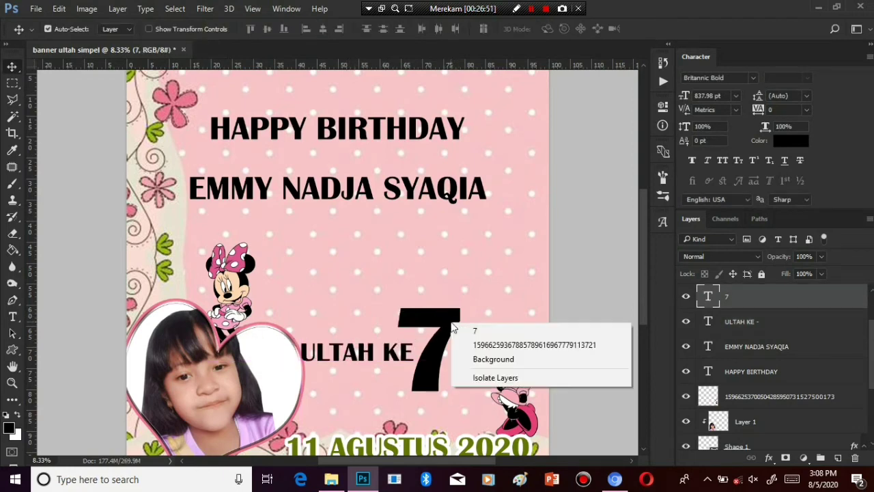
pyautogui.click(476, 329)
pyautogui.moveTo(445, 317); pyautogui.dragTo(472, 325)
# Shift the "ULTAH KE -" text slightly right and down so its dash sits right beside the number 7
pyautogui.click(383, 360)
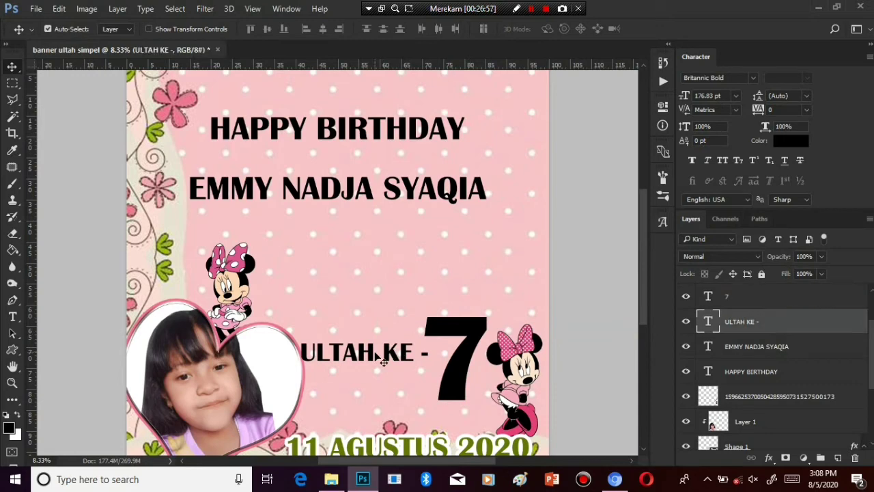
pyautogui.moveTo(364, 369); pyautogui.dragTo(373, 372)
pyautogui.hotkey('shift', 'Right')
pyautogui.hotkey('shift', 'Right')
pyautogui.hotkey('shift', 'Right')
pyautogui.hotkey('shift', 'Right')
pyautogui.hotkey('shift', 'Right')
# Try out different fonts on the number 7, including Forte, Comic Sans MS and Bahnschrift, and apply EmojiOne
pyautogui.press('t')
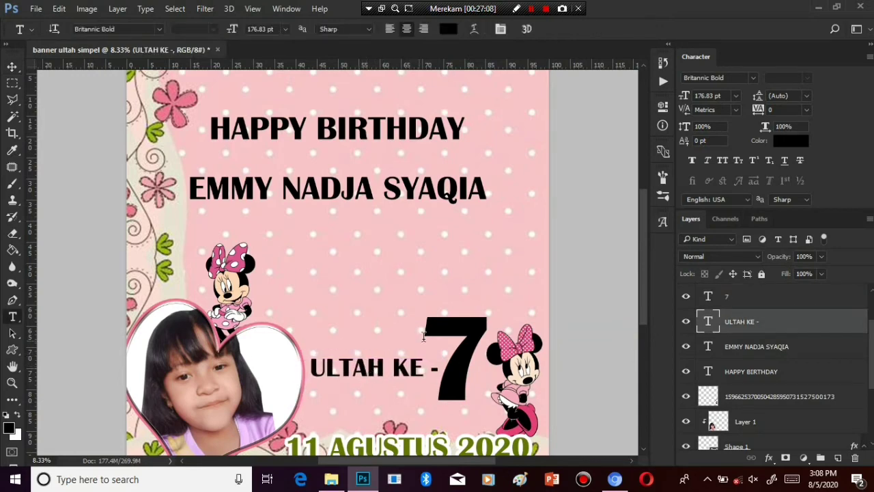
pyautogui.click(424, 335)
pyautogui.hotkey('ctrl', 'a')
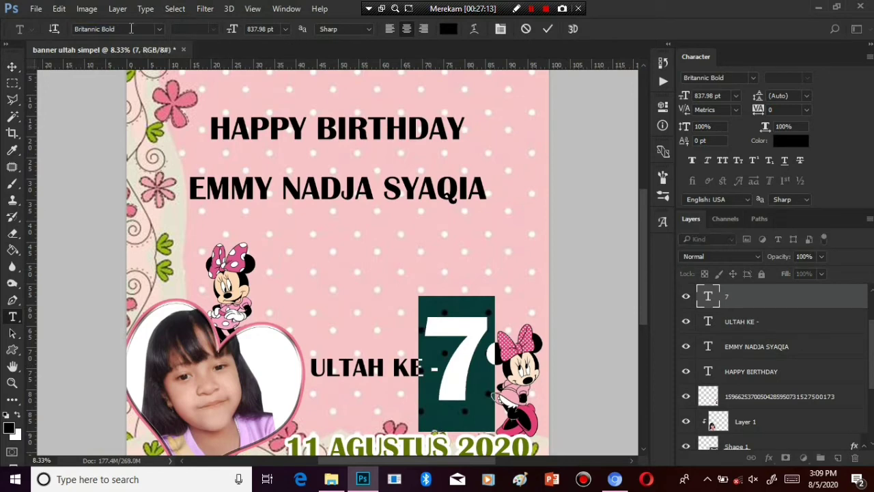
pyautogui.click(131, 29)
pyautogui.scroll(-15, 131, 29)
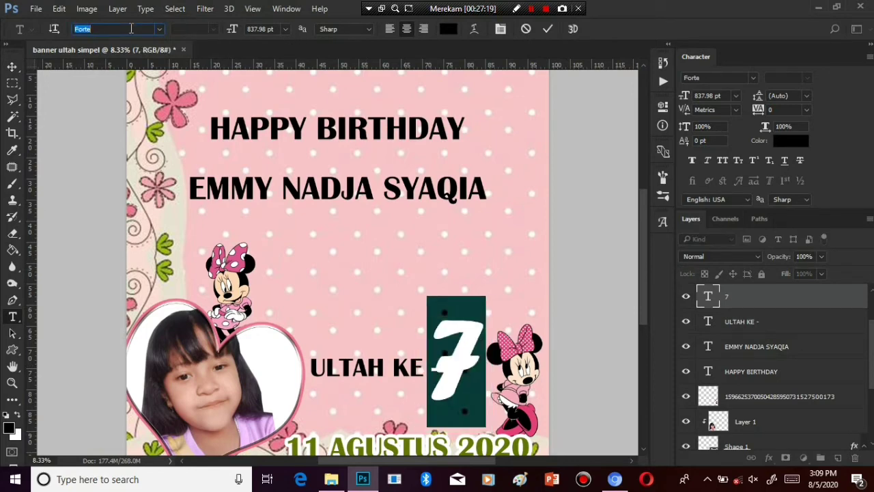
pyautogui.press('Down')
pyautogui.press('Down')
pyautogui.press('Down')
pyautogui.press('Down')
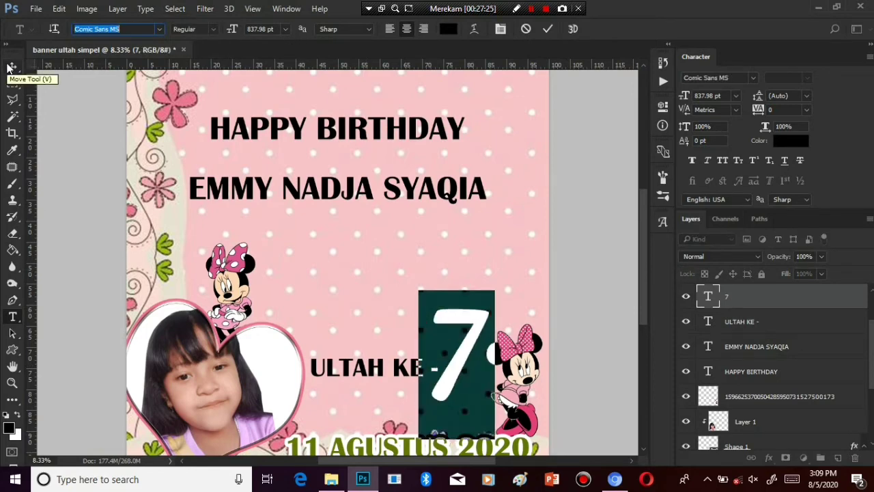
pyautogui.press('Down')
pyautogui.press('Down')
pyautogui.press('Down')
pyautogui.press('Down')
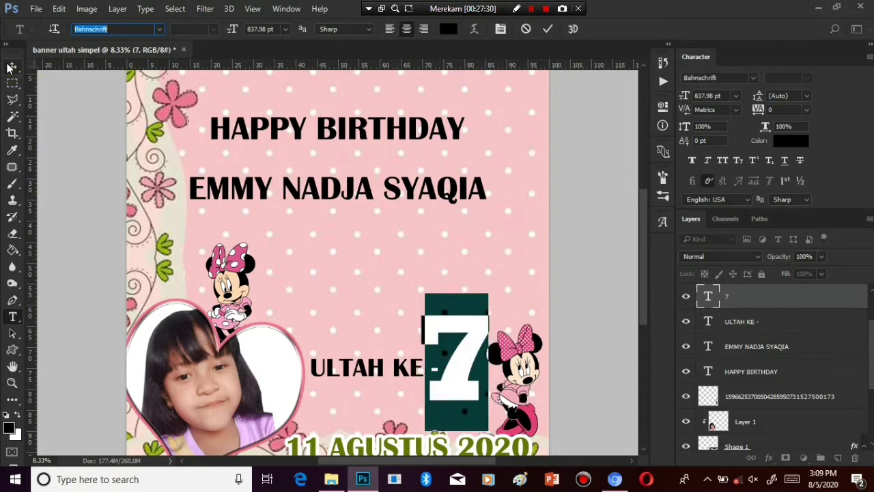
pyautogui.press('Down')
pyautogui.press('Down')
pyautogui.press('Down')
pyautogui.press('Down')
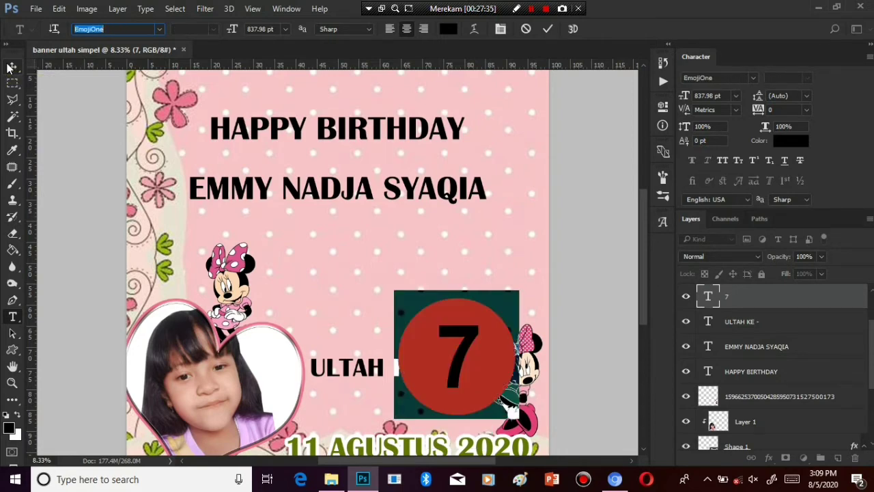
pyautogui.click(11, 67)
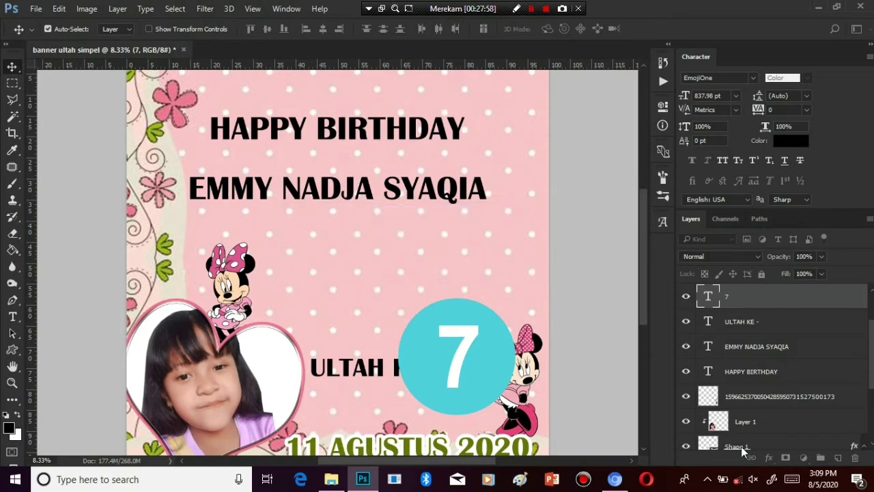
pyautogui.click(769, 457)
pyautogui.click(771, 393)
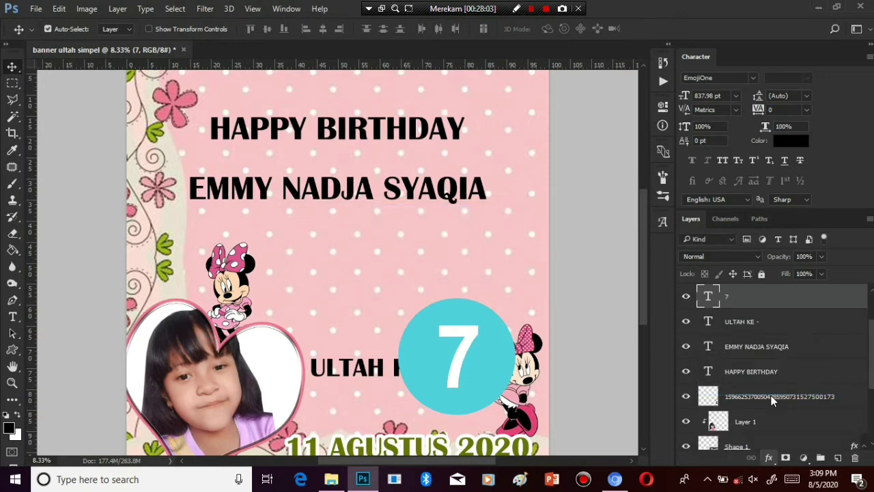
pyautogui.click(782, 109)
pyautogui.rightClick(376, 367)
pyautogui.press('Escape')
# Set the font of the number 7 to Algerian
pyautogui.press('t')
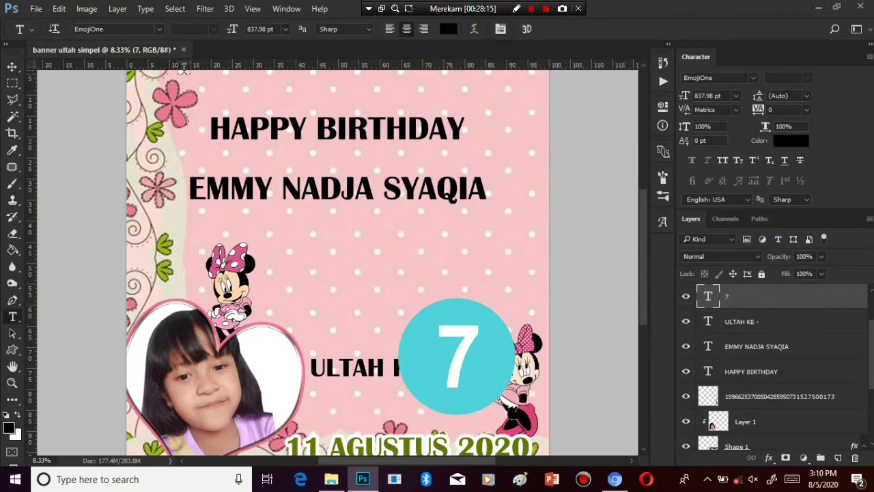
pyautogui.press('Down')
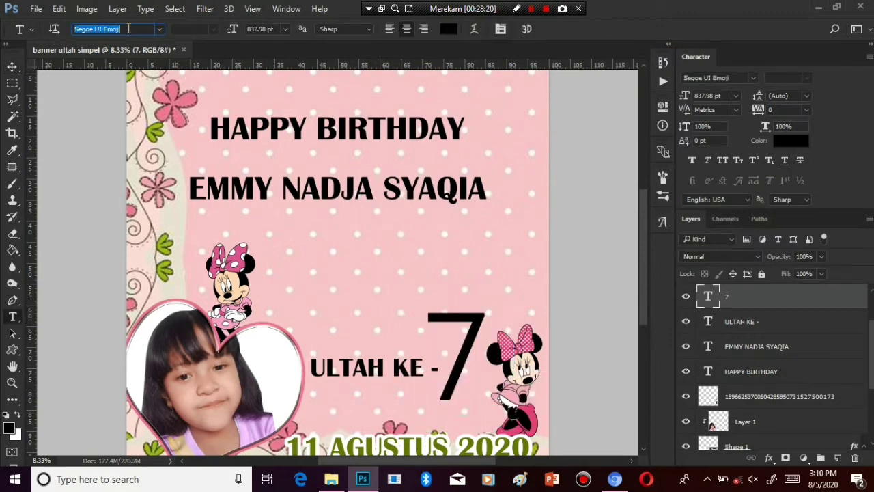
pyautogui.press('Down')
pyautogui.press('Down')
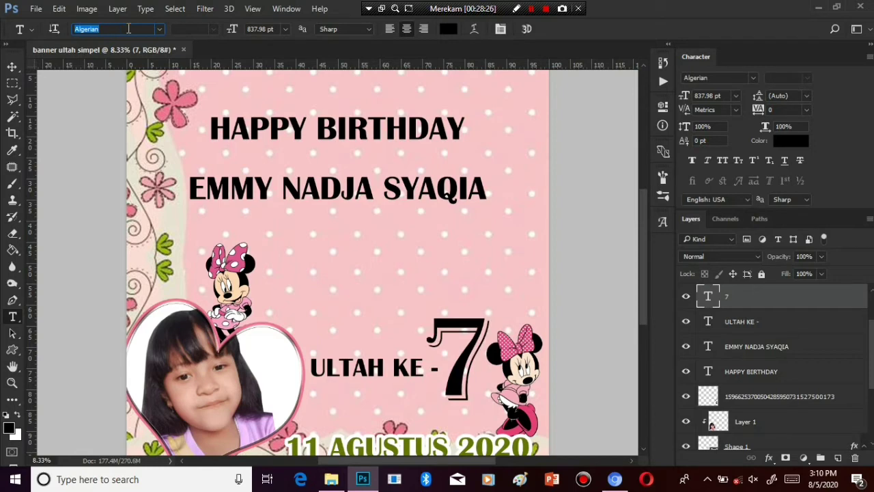
pyautogui.click(12, 67)
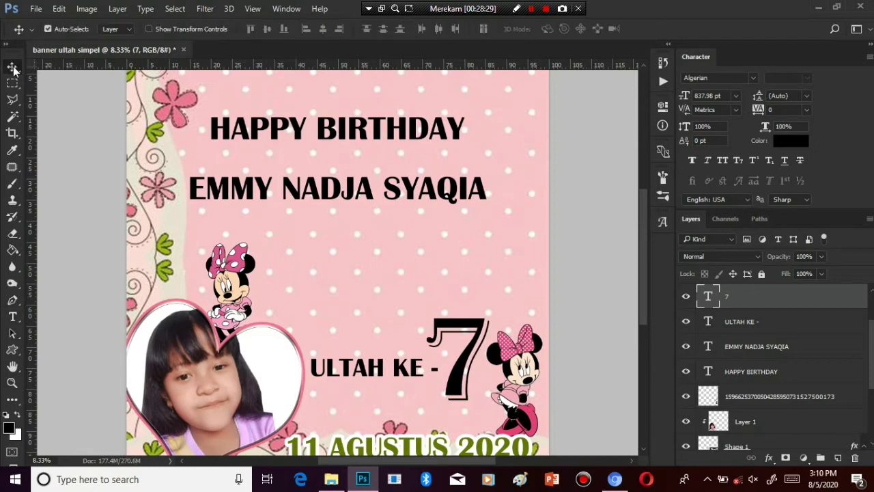
# Add a Color Overlay layer style to the number 7 and set its colour to white
pyautogui.click(767, 457)
pyautogui.click(767, 390)
pyautogui.click(639, 106)
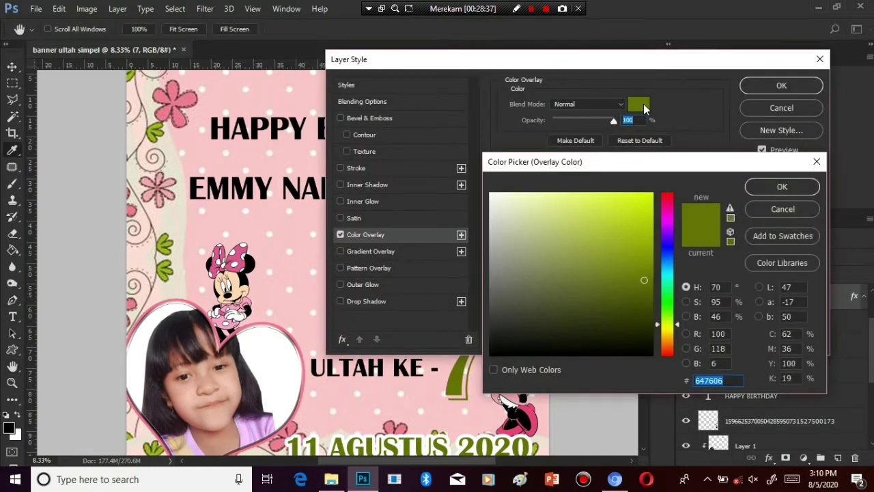
pyautogui.moveTo(500, 198); pyautogui.dragTo(493, 179)
pyautogui.click(764, 189)
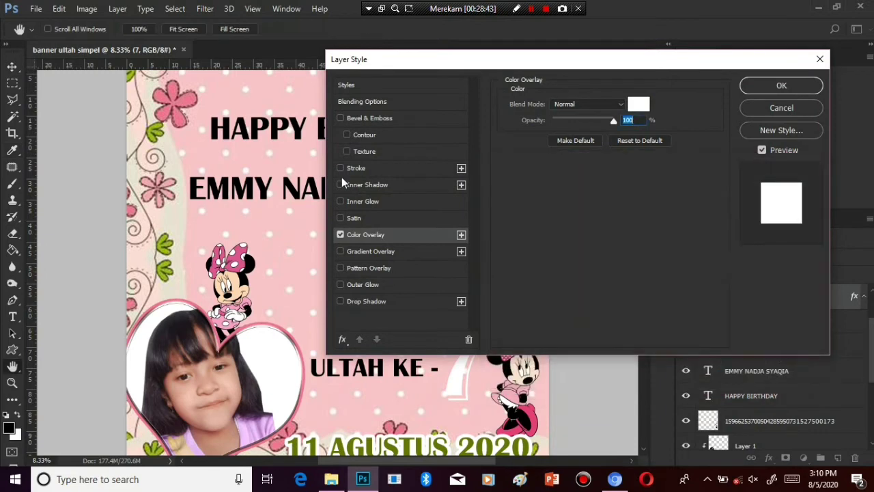
# Add a pink Stroke and an Emboss-style Bevel & Emboss to the number 7, choosing a different gloss contour preset
pyautogui.click(356, 169)
pyautogui.moveTo(536, 60)
pyautogui.mouseDown()
pyautogui.moveTo(813, 49)
pyautogui.moveTo(765, 45)
pyautogui.mouseUp()
pyautogui.click(587, 104)
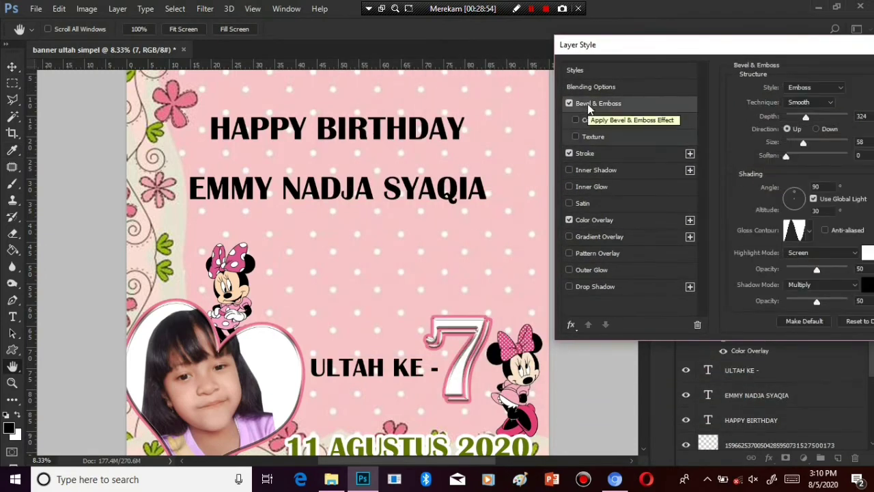
pyautogui.moveTo(699, 50); pyautogui.dragTo(607, 38)
pyautogui.moveTo(751, 36); pyautogui.dragTo(689, 46)
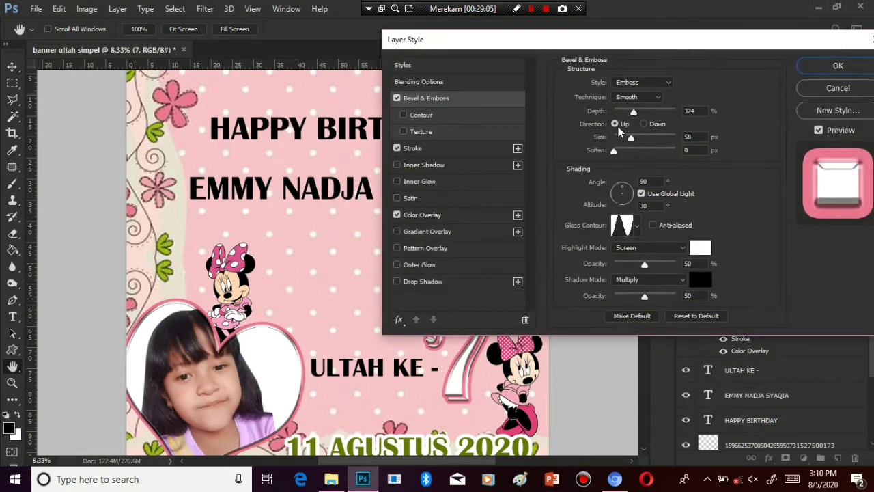
pyautogui.click(637, 227)
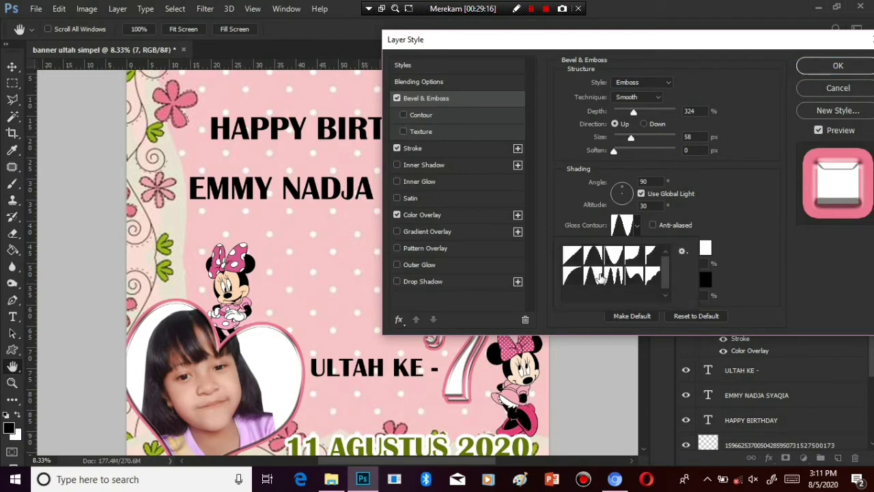
pyautogui.doubleClick(600, 277)
pyautogui.click(855, 68)
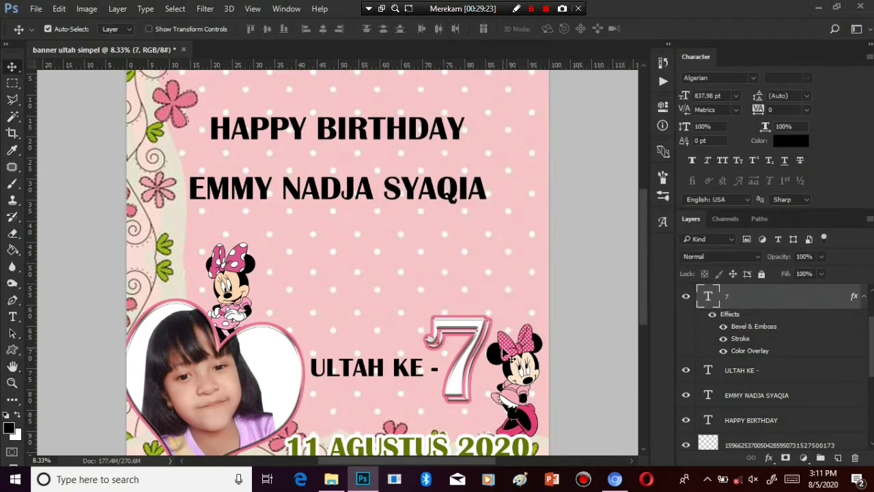
# Set the font of the "ULTAH KE -" text to Bauhaus 93
pyautogui.hotkey('ctrl', '-')
pyautogui.hotkey('ctrl', '+')
pyautogui.press('t')
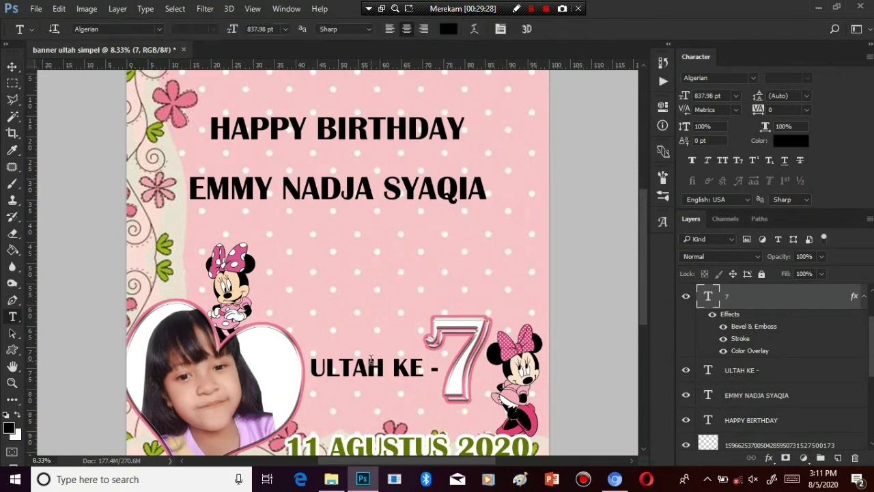
pyautogui.tripleClick(374, 367)
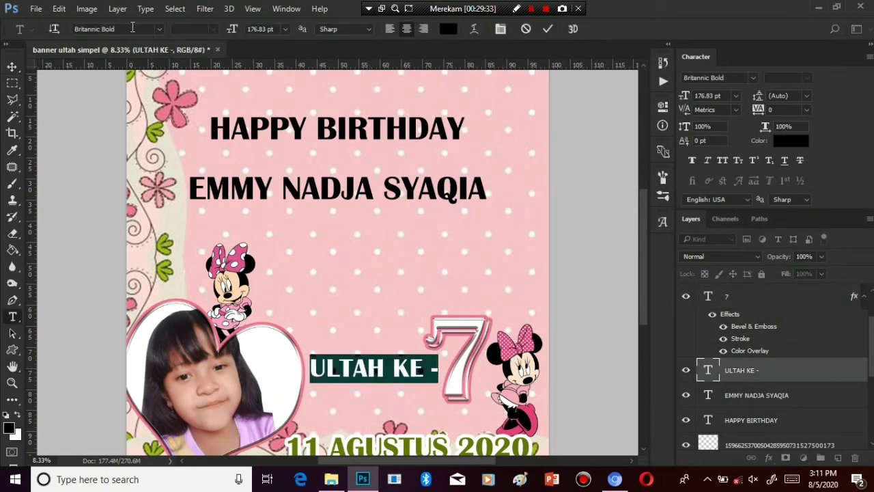
pyautogui.click(133, 29)
pyautogui.scroll(8, 133, 29)
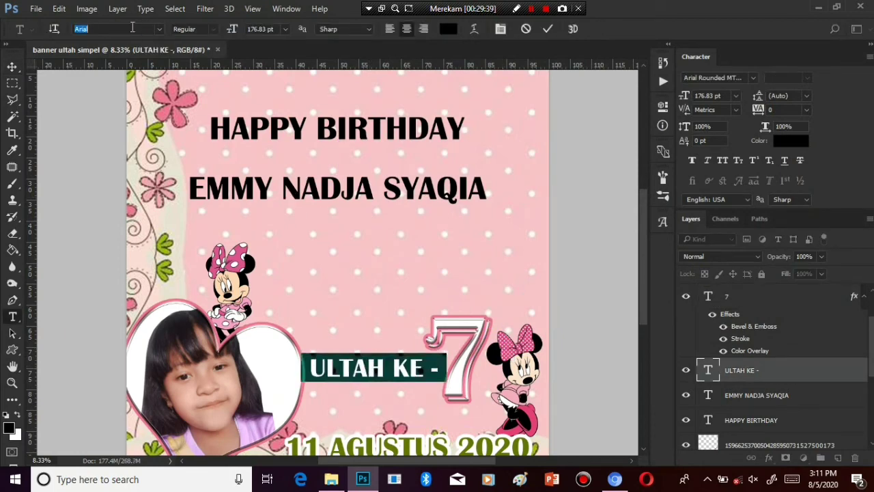
pyautogui.scroll(-2, 132, 28)
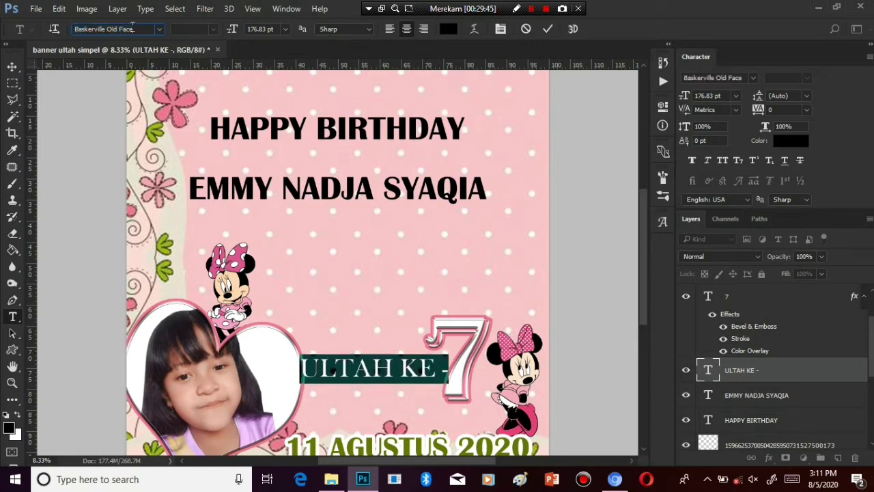
pyautogui.click(13, 67)
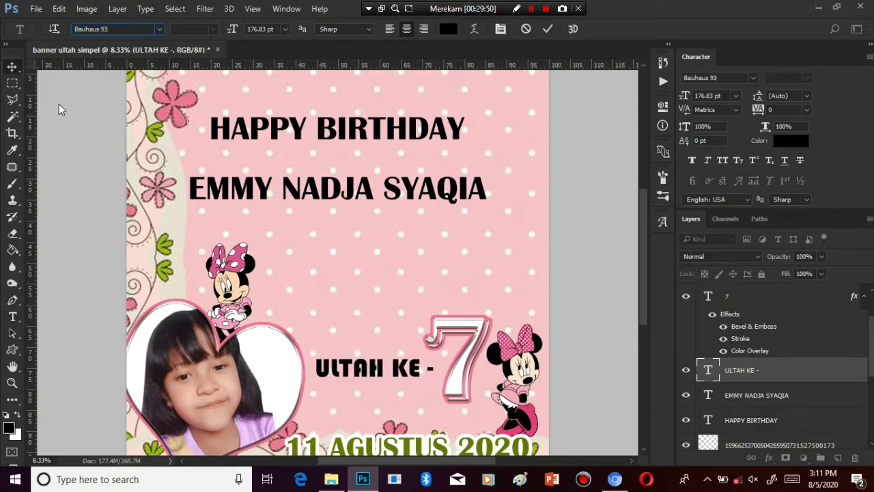
# Copy the layer style of the number 7 and paste it onto the "ULTAH KE -" text layer
pyautogui.click(768, 458)
pyautogui.click(769, 460)
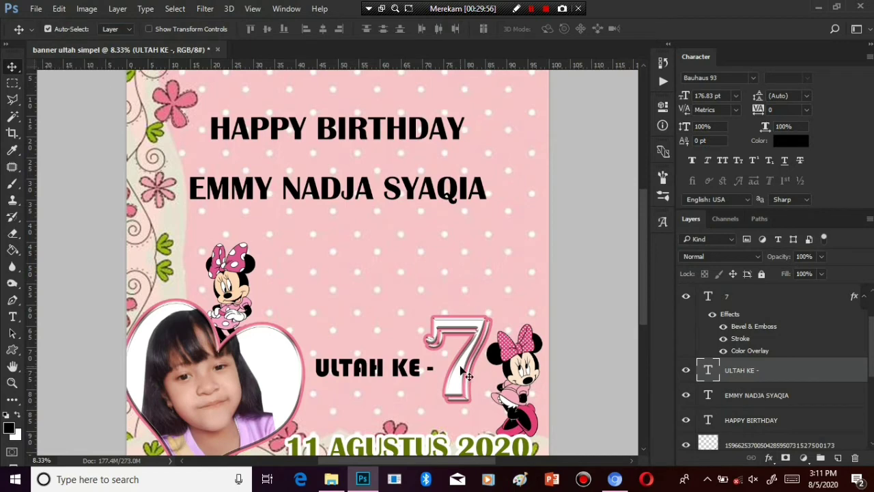
pyautogui.click(469, 376)
pyautogui.rightClick(784, 301)
pyautogui.click(451, 258)
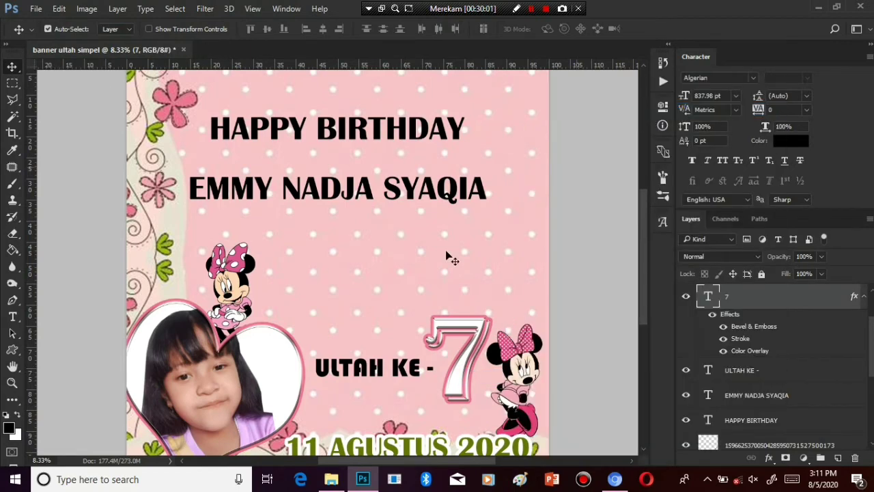
pyautogui.rightClick(356, 369)
pyautogui.click(372, 374)
pyautogui.rightClick(749, 379)
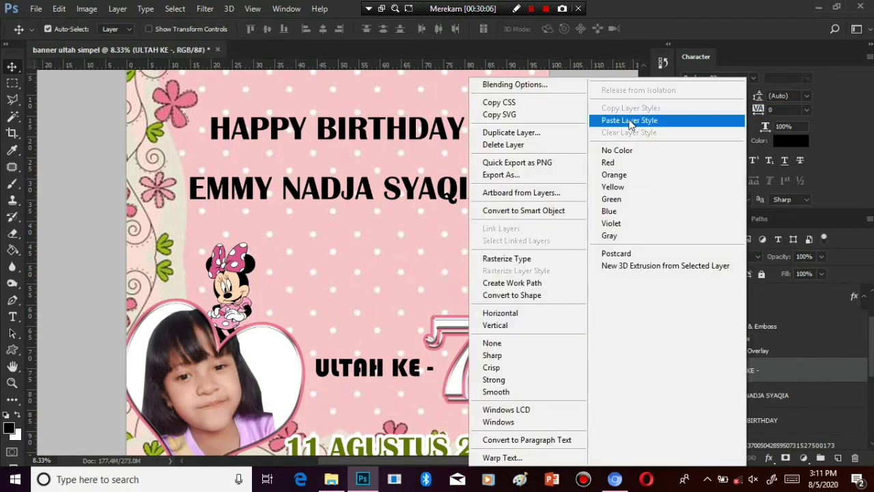
pyautogui.click(629, 121)
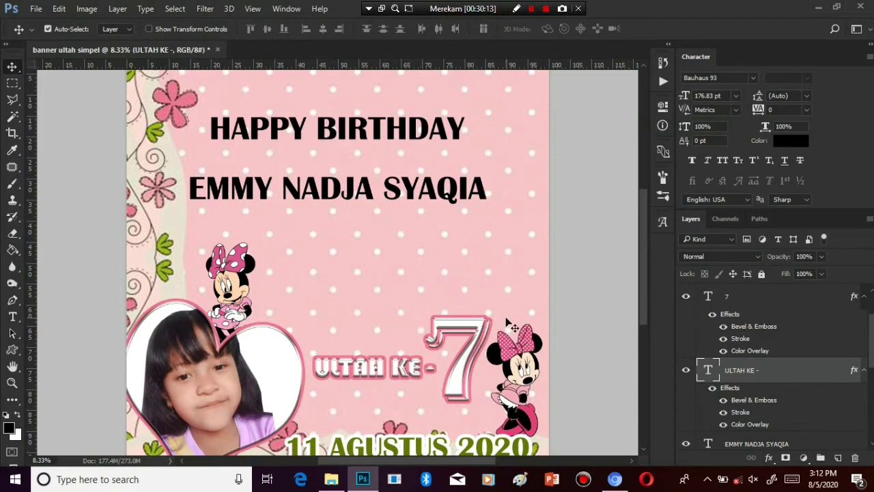
# Set the Bevel & Emboss size of "ULTAH KE -" to 5 px and apply the rising stepped gloss contour
pyautogui.click(770, 458)
pyautogui.click(734, 320)
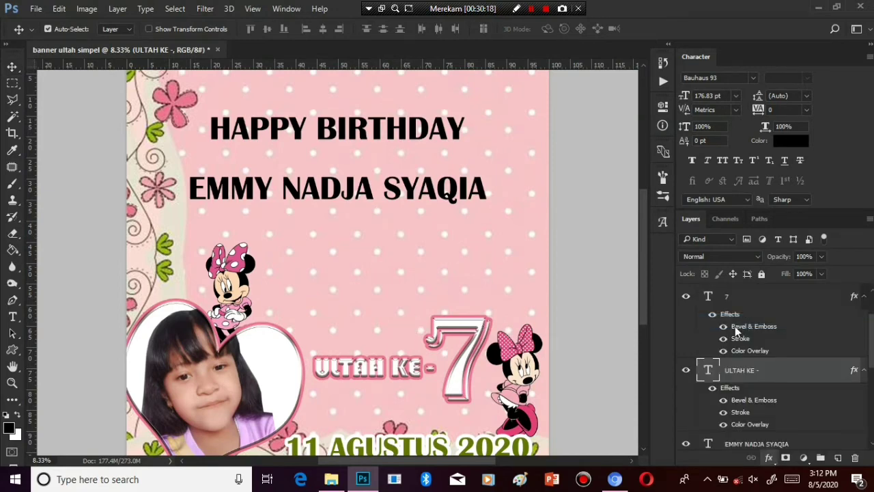
pyautogui.moveTo(417, 61); pyautogui.dragTo(665, 54)
pyautogui.moveTo(685, 150); pyautogui.dragTo(670, 151)
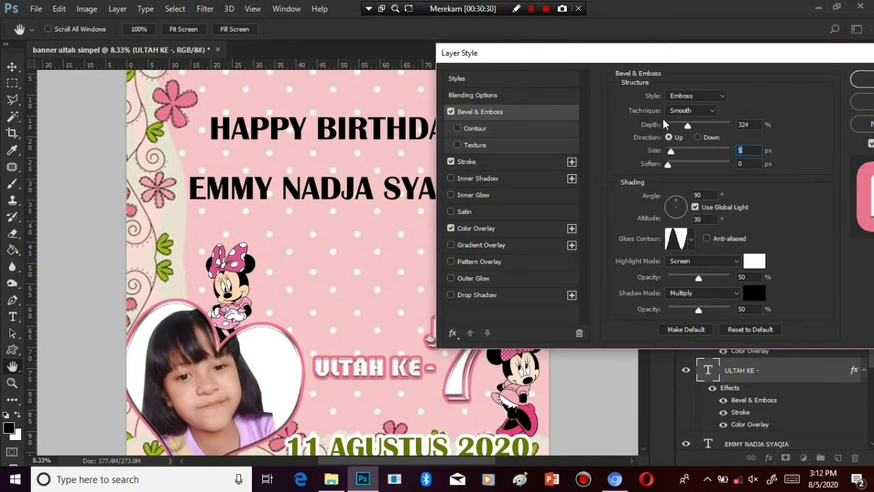
pyautogui.click(691, 239)
pyautogui.click(667, 271)
pyautogui.click(676, 293)
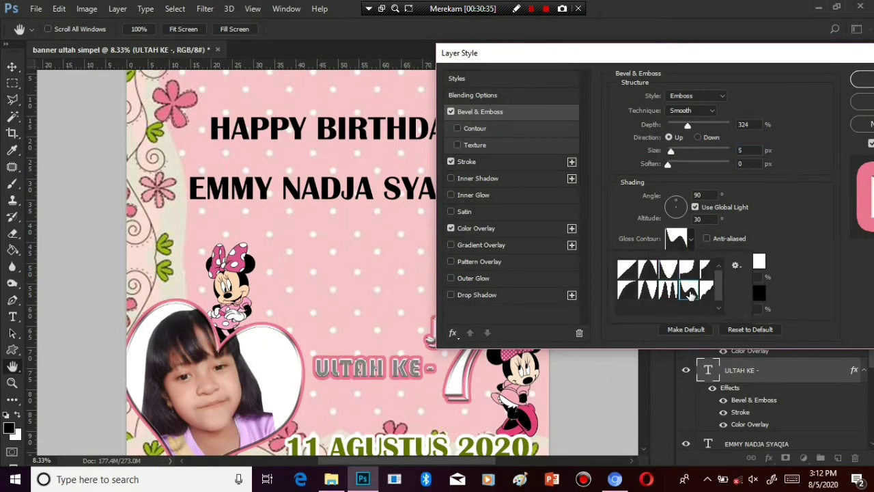
pyautogui.click(707, 289)
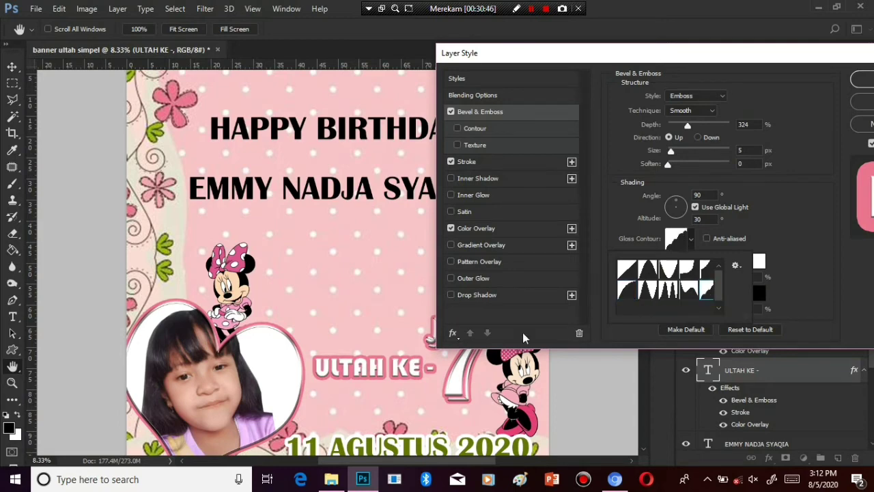
# Set the Color Overlay of the "ULTAH KE -" text to the banner background's pink, f6c4c7
pyautogui.click(482, 231)
pyautogui.click(481, 231)
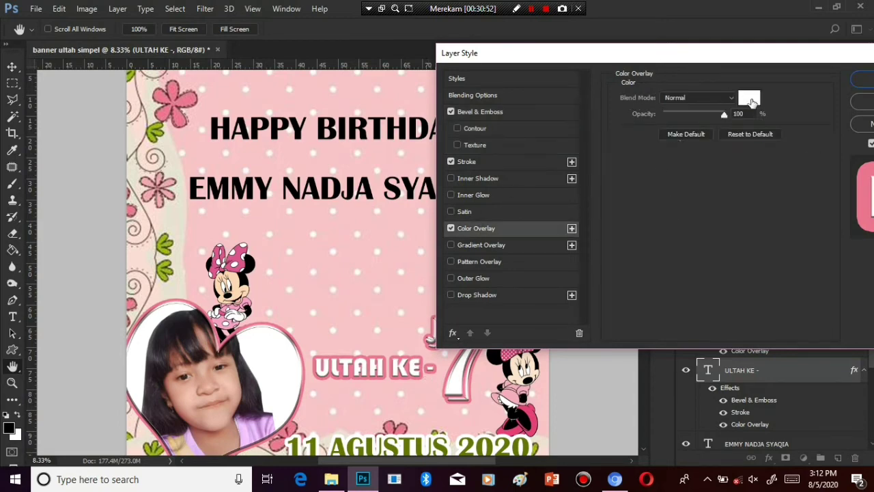
pyautogui.click(749, 98)
pyautogui.click(261, 220)
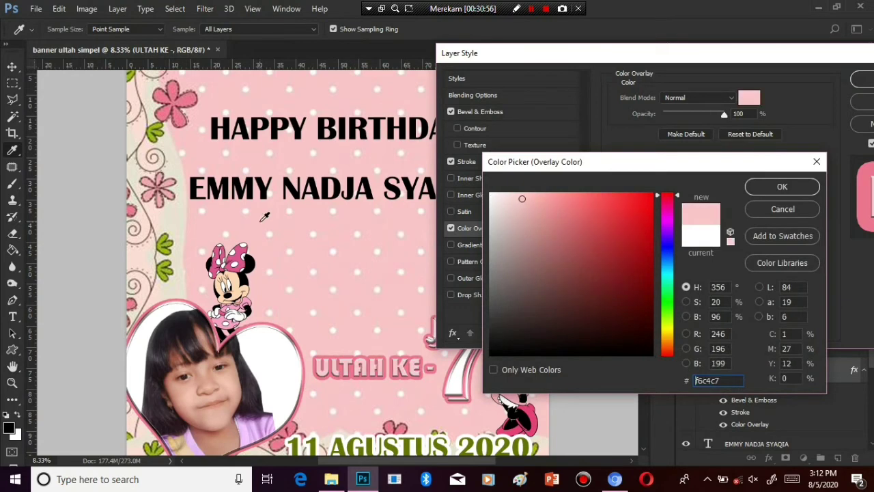
pyautogui.click(756, 186)
pyautogui.click(485, 161)
pyautogui.click(676, 179)
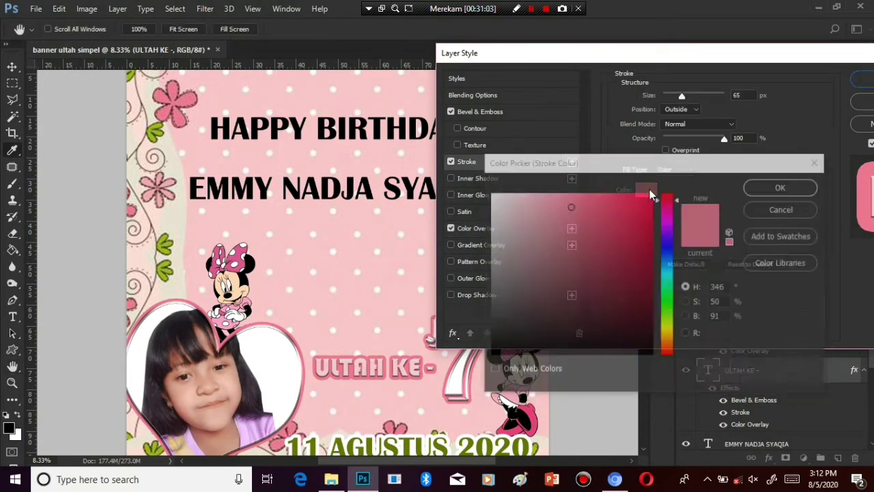
pyautogui.click(457, 379)
pyautogui.click(513, 424)
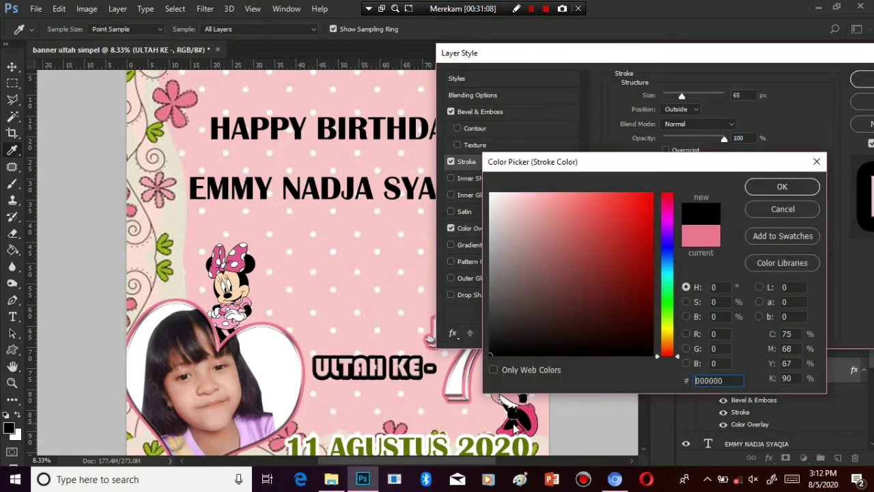
pyautogui.click(160, 239)
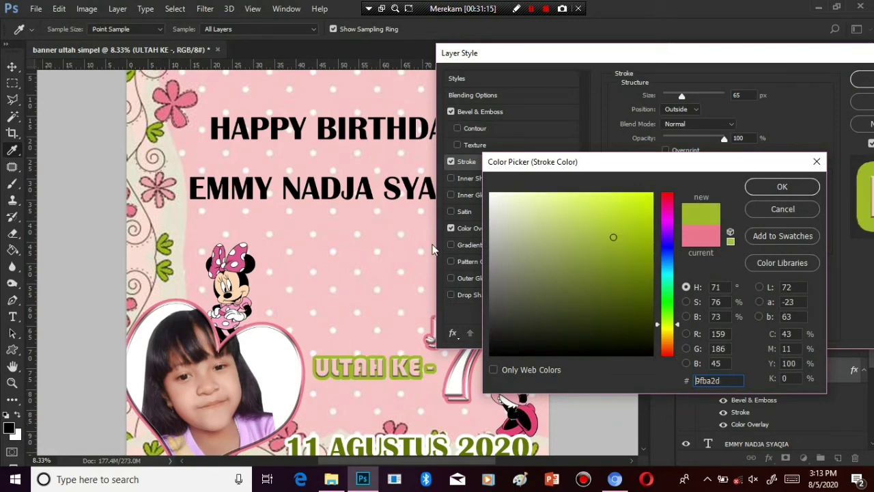
pyautogui.click(782, 209)
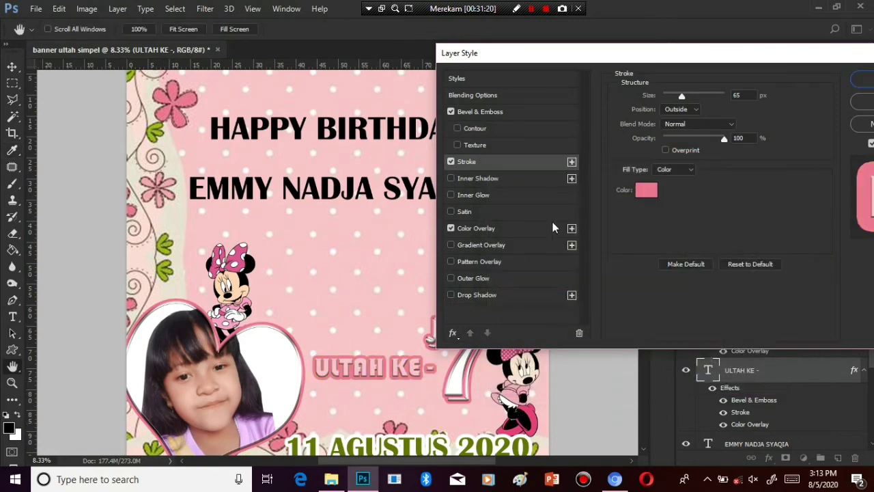
# Set the Color Overlay of the "ULTAH KE -" text to the very pale pink f8d7d9
pyautogui.click(486, 228)
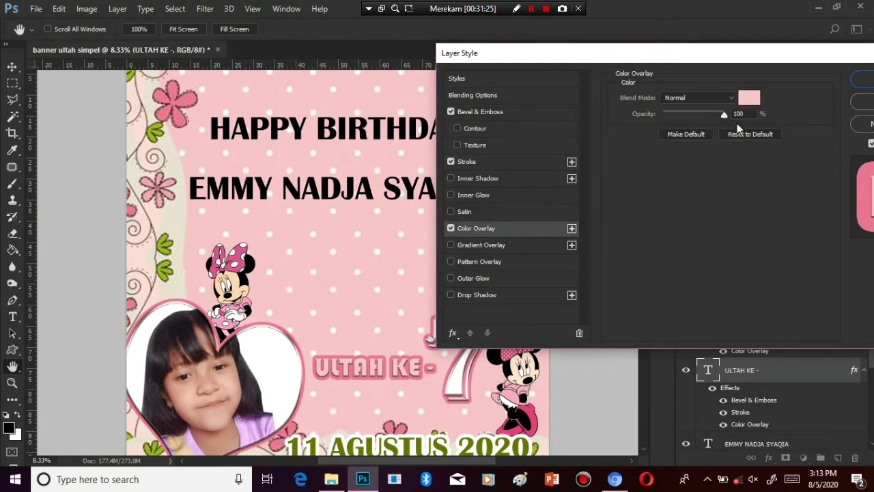
pyautogui.click(748, 99)
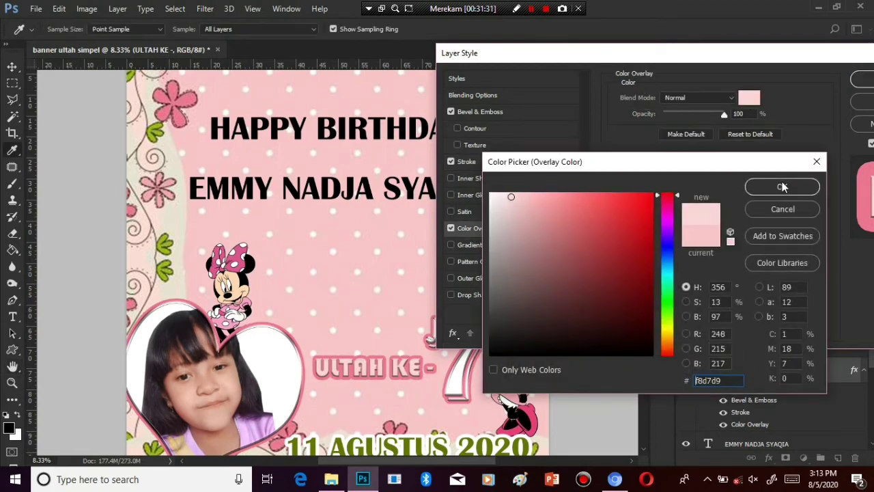
pyautogui.click(782, 188)
# Change the Stroke colour of the "ULTAH KE -" text to a deeper, more saturated pink and apply the layer style
pyautogui.click(480, 163)
pyautogui.click(643, 189)
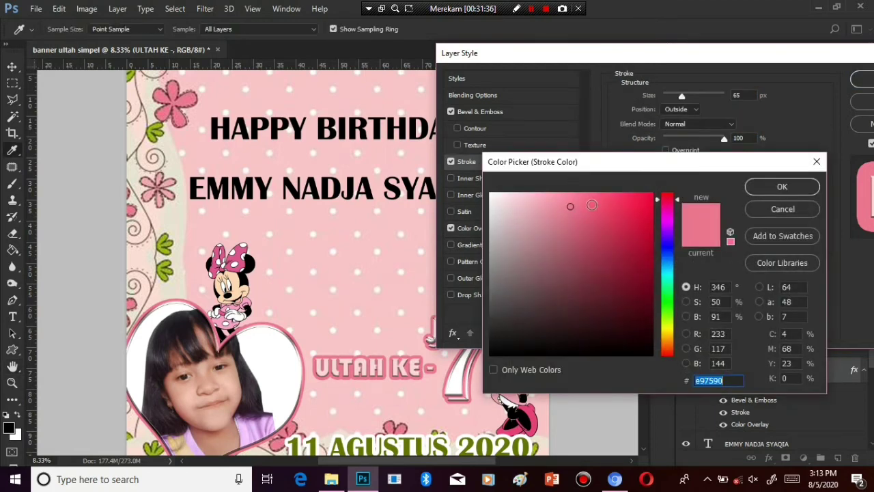
pyautogui.click(592, 204)
pyautogui.click(605, 212)
pyautogui.click(772, 187)
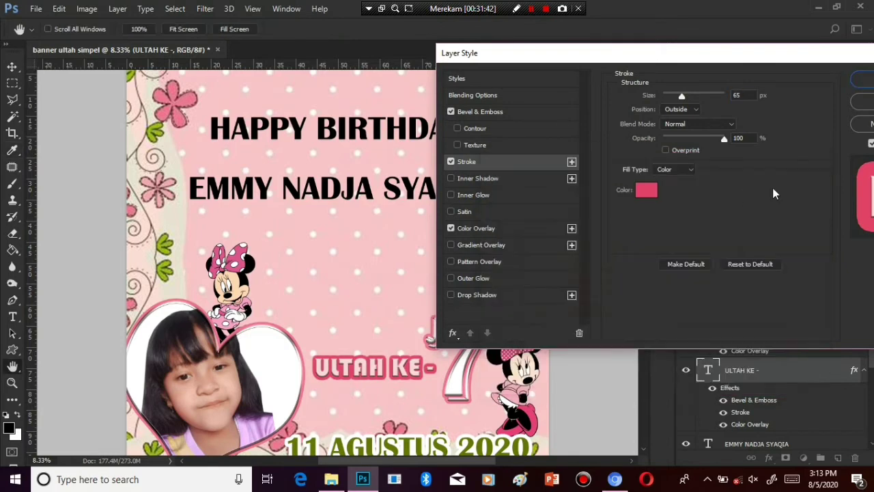
pyautogui.click(861, 79)
# Move the child's name text layer down the stack to just above the pink background image and shift the text slightly right
pyautogui.rightClick(343, 191)
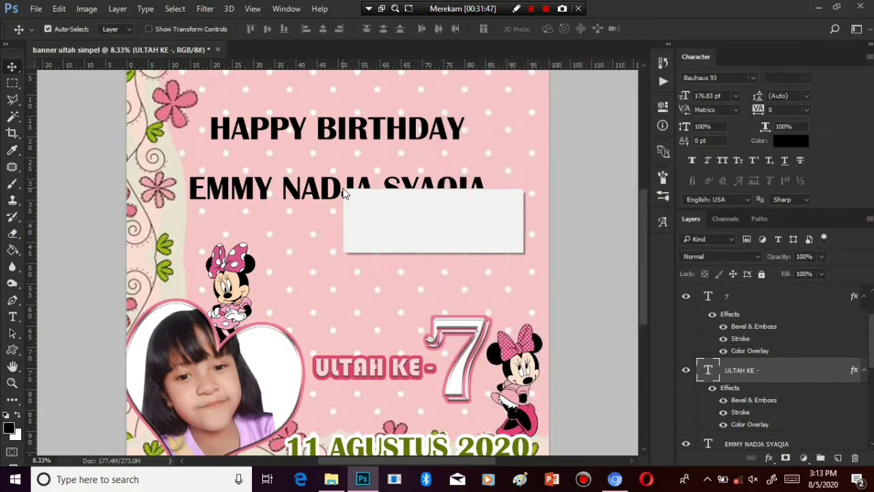
pyautogui.click(354, 196)
pyautogui.moveTo(357, 192); pyautogui.dragTo(358, 235)
pyautogui.moveTo(758, 440)
pyautogui.mouseDown()
pyautogui.moveTo(753, 402)
pyautogui.moveTo(742, 416)
pyautogui.moveTo(748, 440)
pyautogui.mouseUp()
pyautogui.moveTo(318, 224); pyautogui.dragTo(336, 196)
# Split the child's name into two right-aligned lines and move it near the banner's right edge, above the number 7
pyautogui.press('t')
pyautogui.click(394, 190)
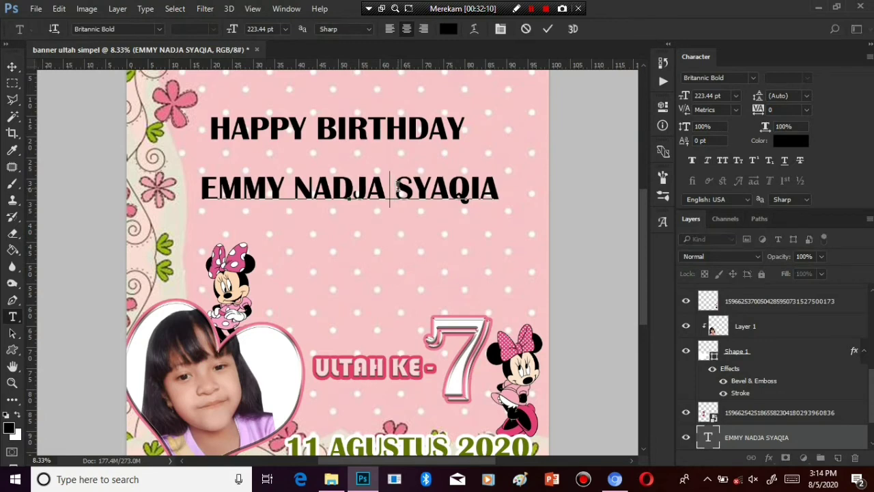
pyautogui.press('Return')
pyautogui.hotkey('ctrl', 'a')
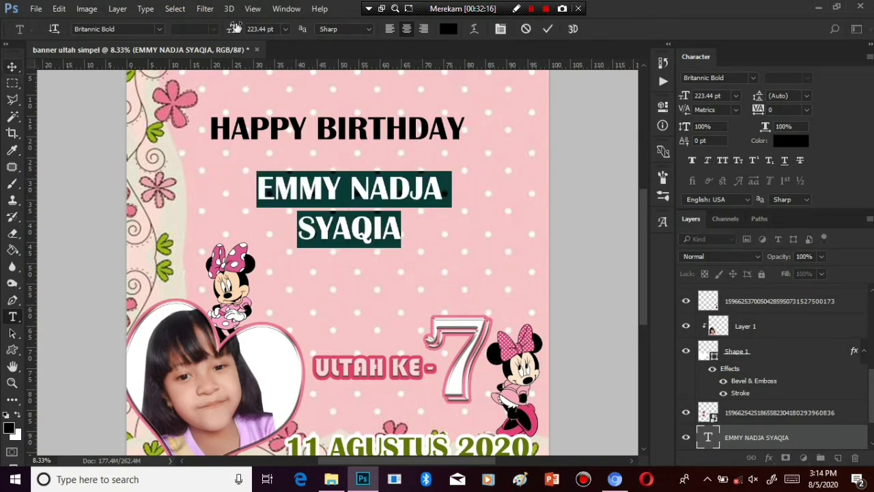
pyautogui.click(391, 26)
pyautogui.click(424, 29)
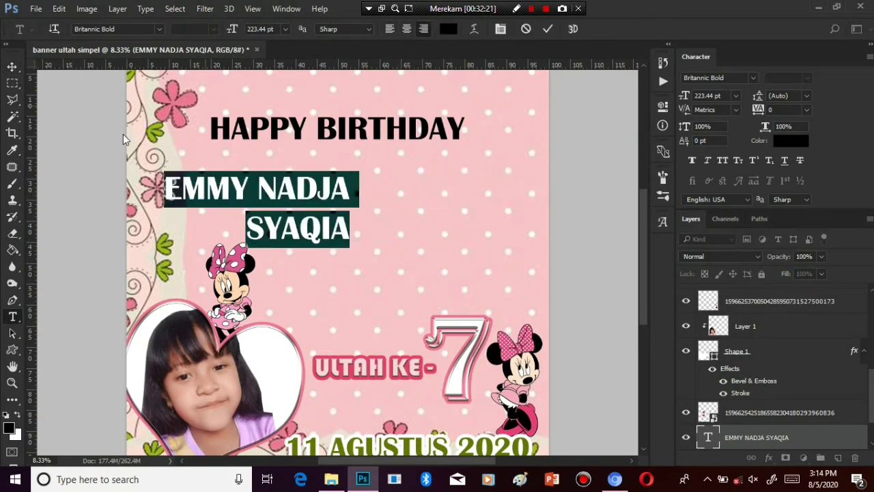
pyautogui.click(13, 68)
pyautogui.moveTo(276, 200); pyautogui.dragTo(465, 226)
# Draw a black custom banner shape with inward-curved sides over the child's name, extending past the canvas's right edge
pyautogui.click(11, 349)
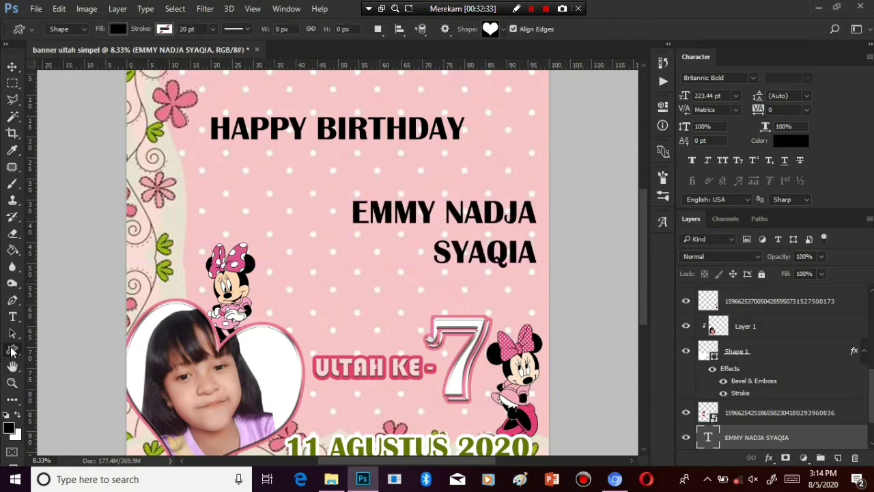
pyautogui.rightClick(12, 351)
pyautogui.click(502, 30)
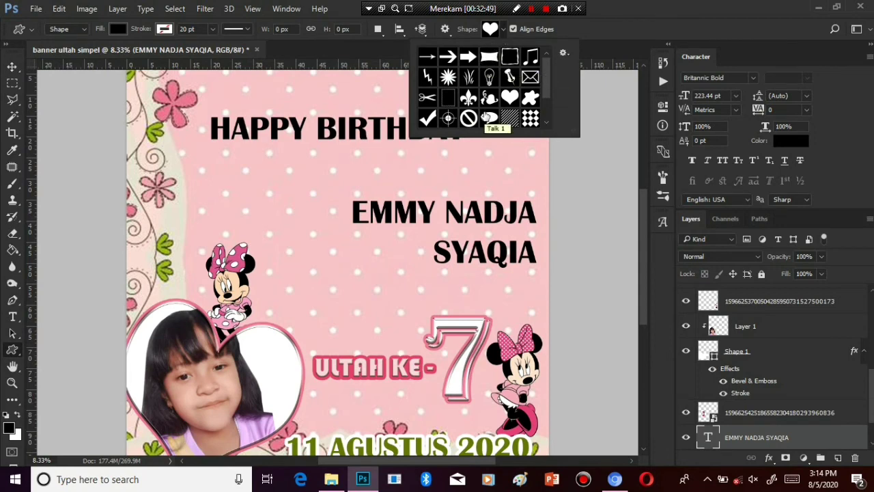
pyautogui.doubleClick(494, 59)
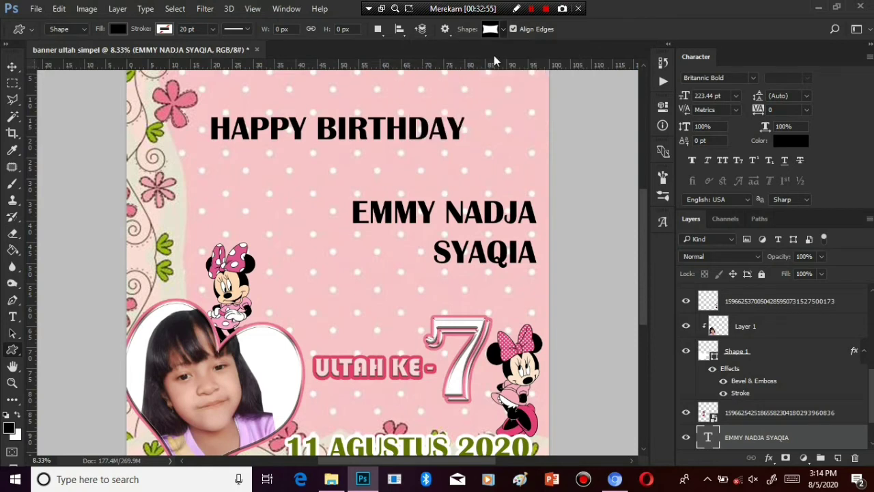
pyautogui.moveTo(311, 185); pyautogui.dragTo(579, 291)
# Place the banner shape's layer below the child's name layer and shift both the shape and the name slightly up and left
pyautogui.click(13, 67)
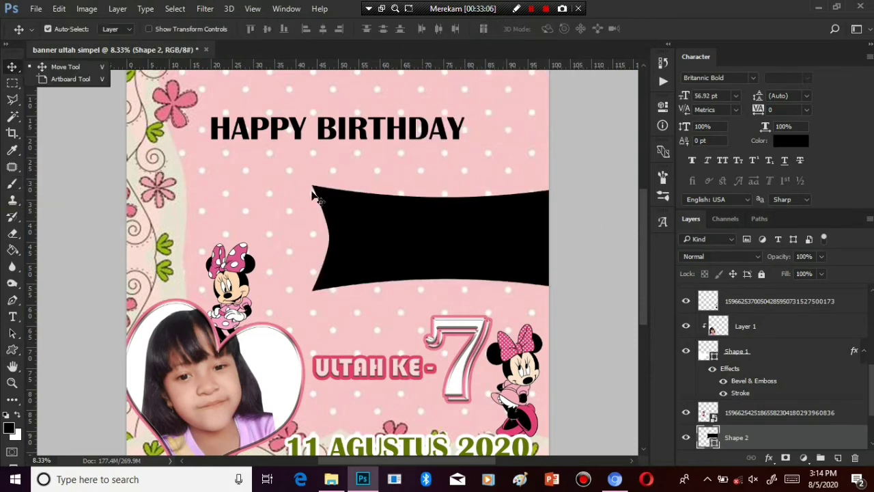
pyautogui.moveTo(435, 249); pyautogui.dragTo(424, 237)
pyautogui.moveTo(750, 436)
pyautogui.mouseDown()
pyautogui.moveTo(753, 451)
pyautogui.moveTo(756, 422)
pyautogui.mouseUp()
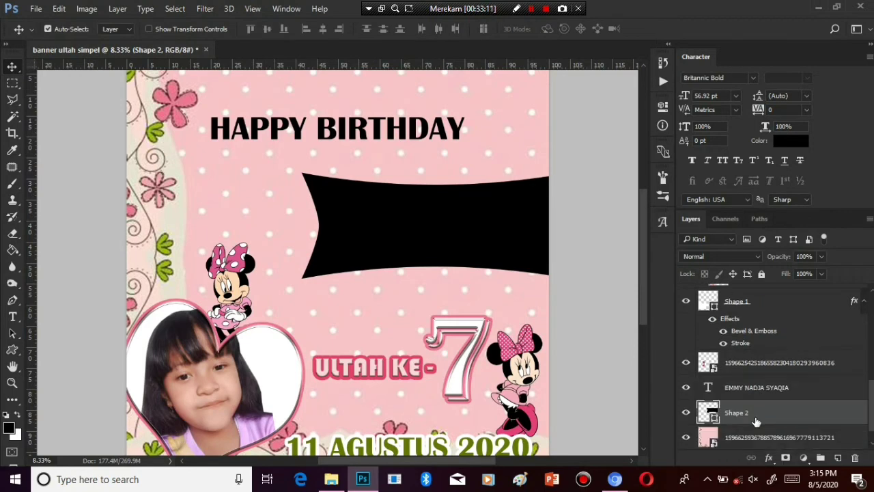
pyautogui.moveTo(500, 218); pyautogui.dragTo(492, 201)
# Copy the layer style of the number 7 and paste it onto the banner shape behind the child's name
pyautogui.click(769, 458)
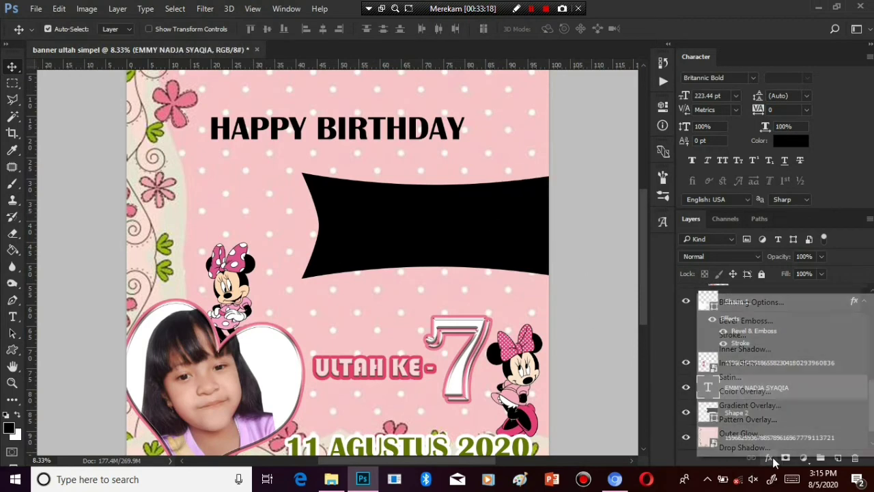
pyautogui.rightClick(467, 328)
pyautogui.click(478, 335)
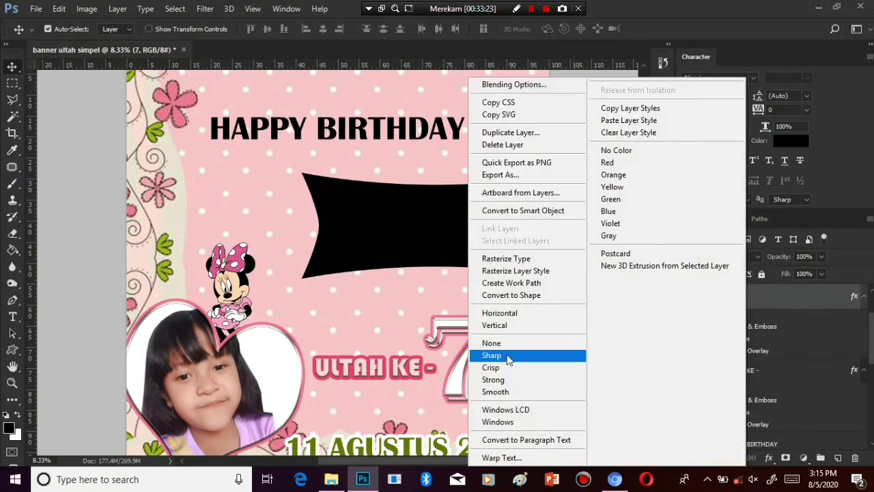
pyautogui.rightClick(748, 307)
pyautogui.click(644, 109)
pyautogui.rightClick(424, 234)
pyautogui.click(468, 242)
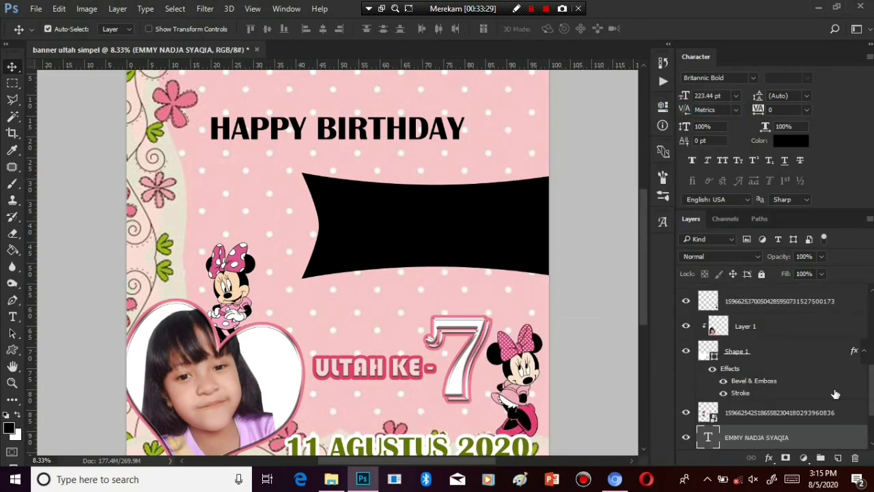
pyautogui.scroll(-3, 772, 369)
pyautogui.rightClick(736, 406)
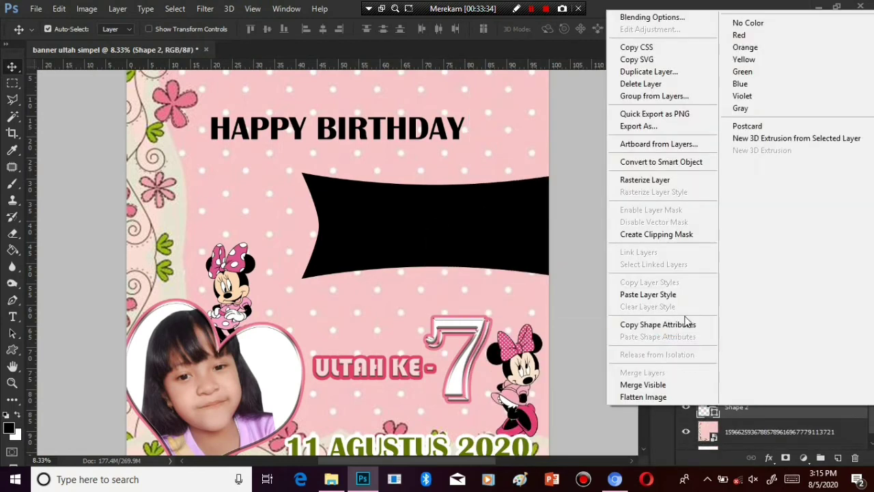
pyautogui.click(684, 295)
# Stretch the banner shape behind the child's name vertically at both edges to 117.58% of its height
pyautogui.moveTo(394, 241); pyautogui.dragTo(391, 246)
pyautogui.rightClick(389, 252)
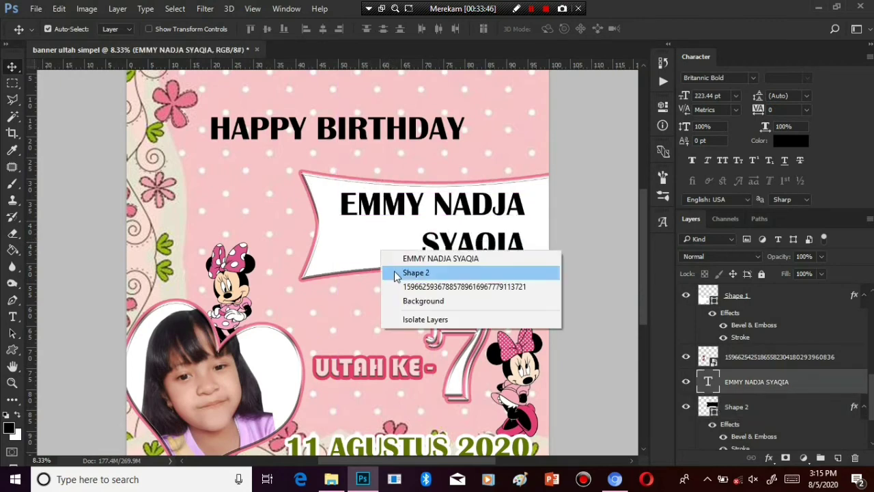
pyautogui.click(406, 271)
pyautogui.hotkey('ctrl', 't')
pyautogui.moveTo(435, 174); pyautogui.dragTo(432, 164)
pyautogui.moveTo(434, 277); pyautogui.dragTo(436, 287)
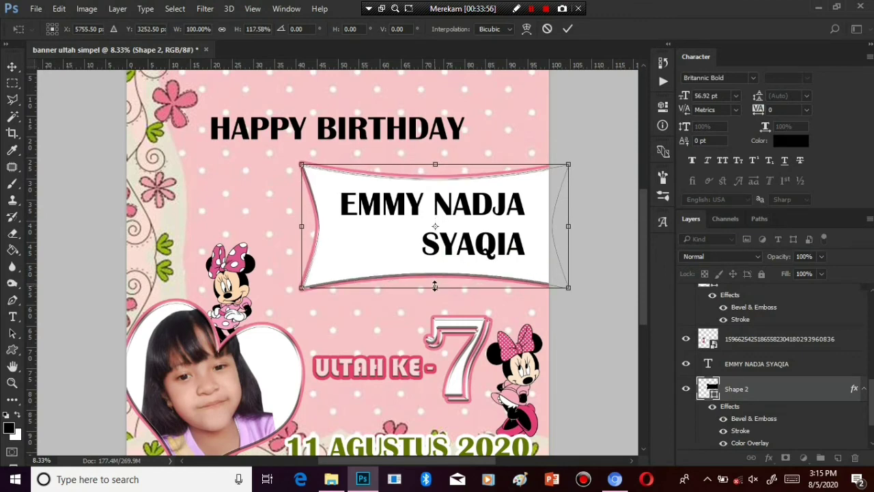
pyautogui.press('Return')
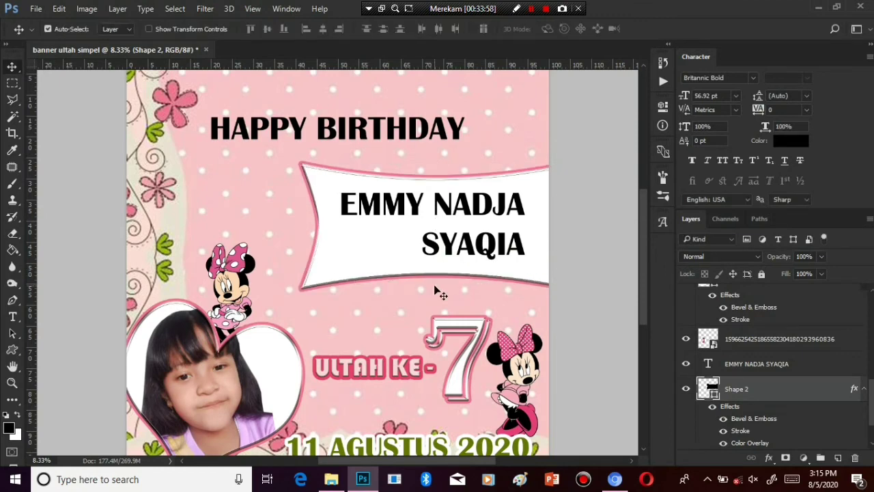
# Open the Bevel & Emboss settings of the shape behind the name and try different gloss contour presets
pyautogui.doubleClick(745, 422)
pyautogui.moveTo(440, 64); pyautogui.dragTo(777, 87)
pyautogui.click(778, 266)
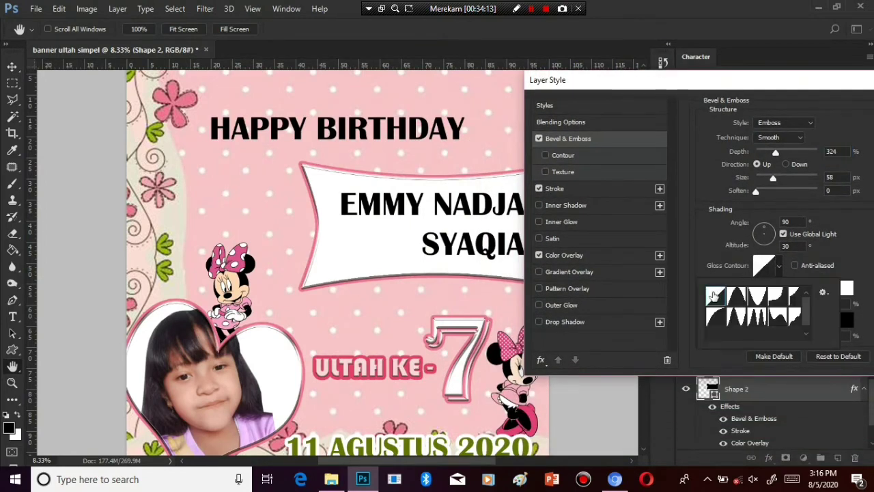
pyautogui.click(713, 295)
pyautogui.click(755, 294)
pyautogui.click(775, 298)
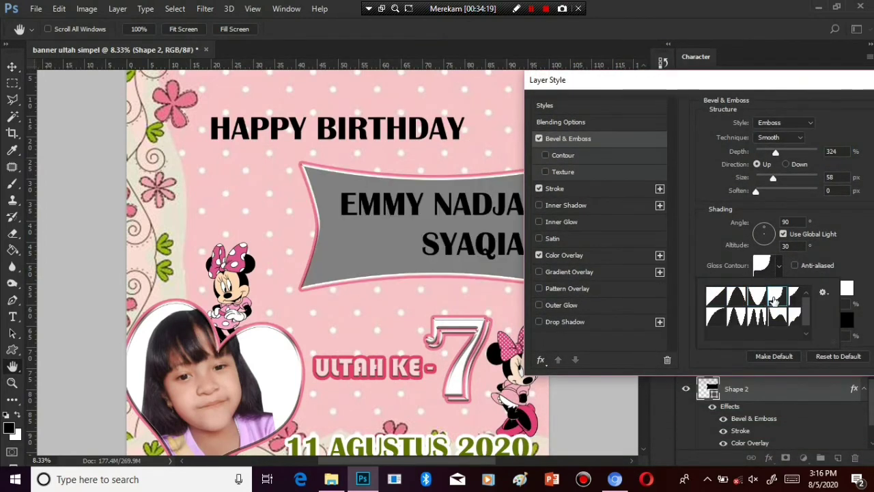
pyautogui.click(793, 296)
pyautogui.click(778, 297)
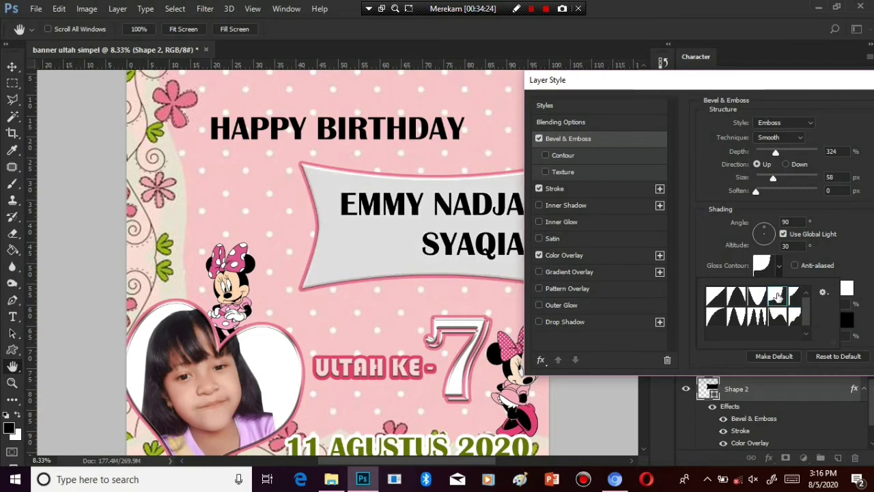
# Set the shape's Bevel & Emboss to size 90 px, soften 4 px and direction Down, with the straight diagonal gloss contour
pyautogui.moveTo(774, 178); pyautogui.dragTo(770, 193)
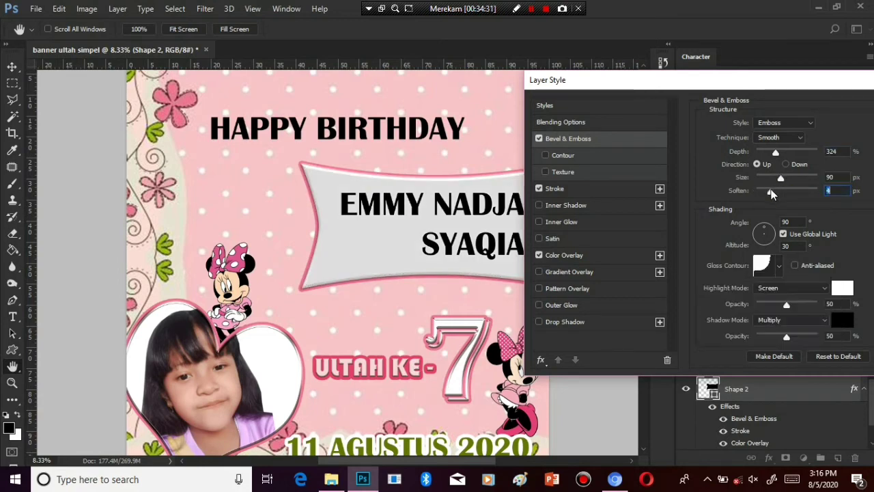
pyautogui.click(785, 165)
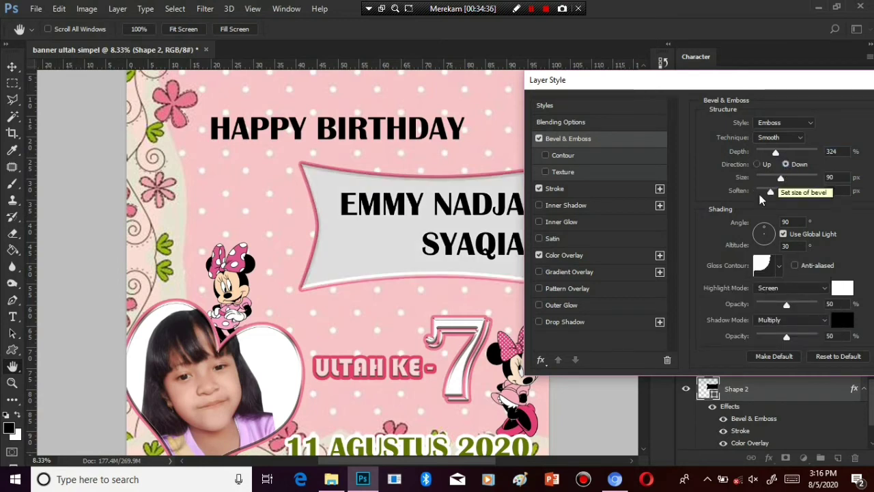
pyautogui.click(778, 266)
pyautogui.click(735, 294)
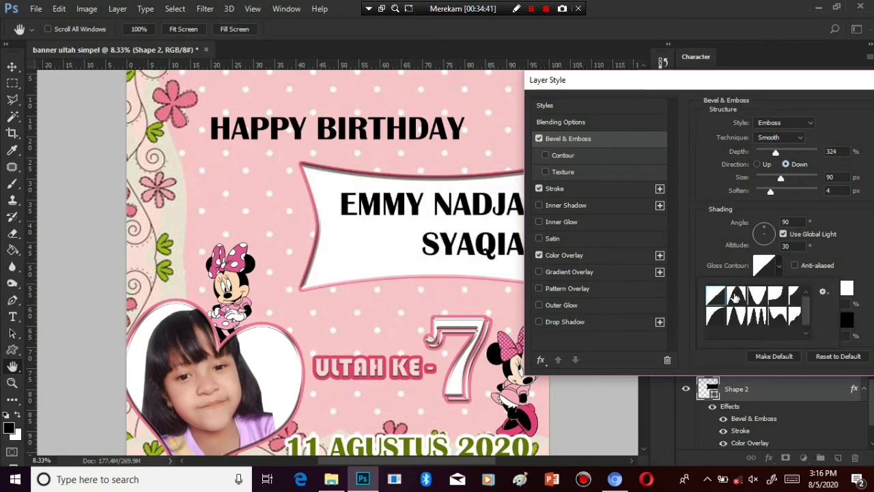
pyautogui.click(753, 295)
pyautogui.click(740, 295)
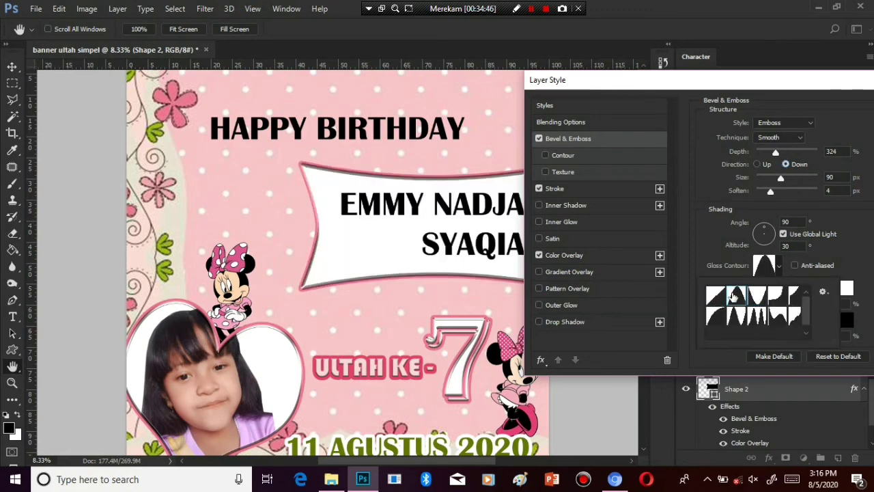
pyautogui.click(715, 295)
pyautogui.click(737, 295)
pyautogui.click(717, 295)
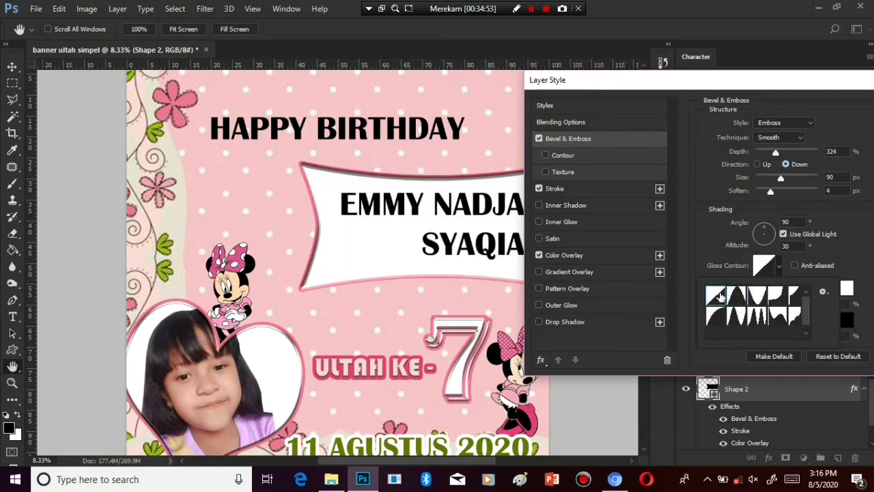
pyautogui.moveTo(786, 85); pyautogui.dragTo(761, 118)
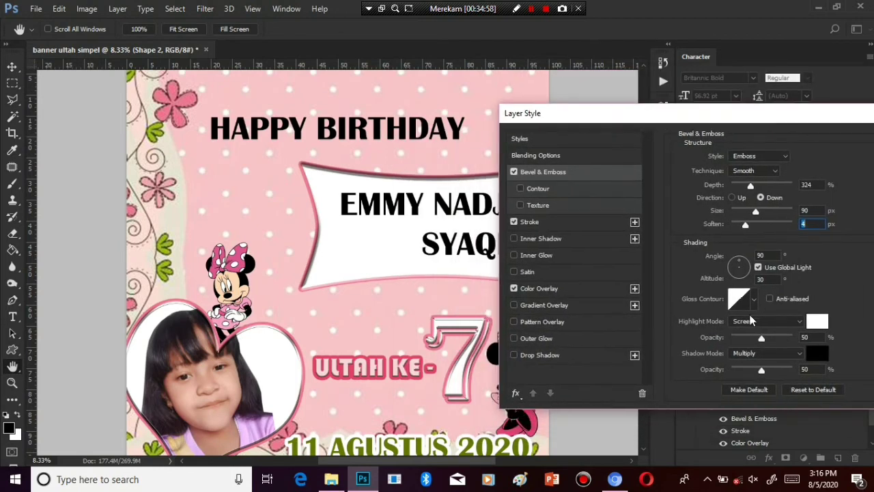
# Set the Bevel & Emboss depth of the shape behind the name to 490% and its technique to Chisel Hard
pyautogui.click(760, 185)
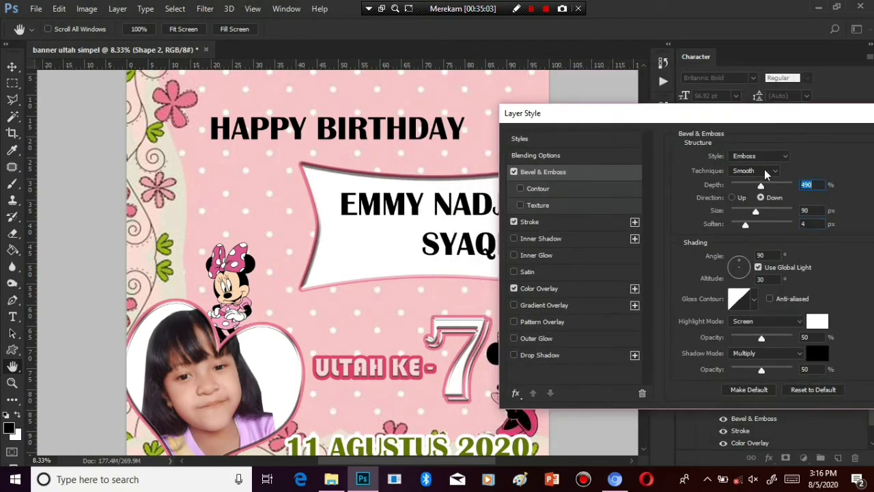
pyautogui.click(766, 171)
pyautogui.click(761, 190)
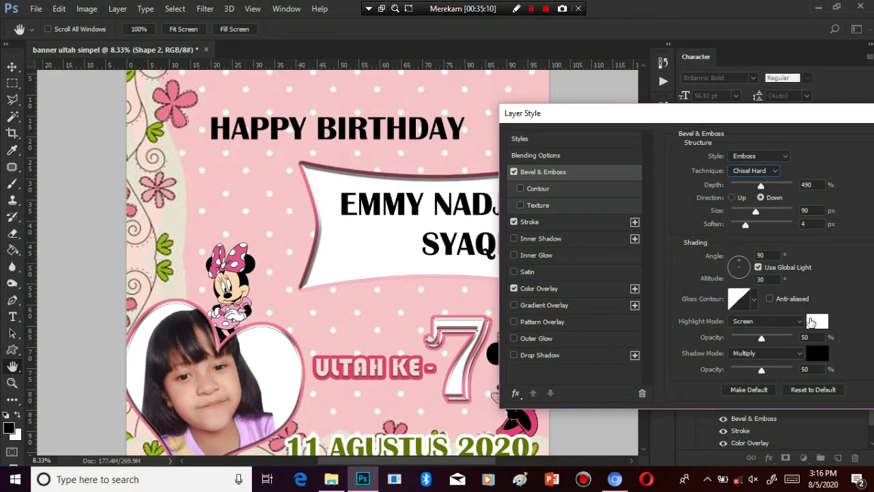
# Try higher and lower shadow opacities for the shape's bevel, ending at 50%
pyautogui.moveTo(761, 370)
pyautogui.mouseDown()
pyautogui.moveTo(790, 371)
pyautogui.moveTo(766, 372)
pyautogui.mouseUp()
pyautogui.click(782, 370)
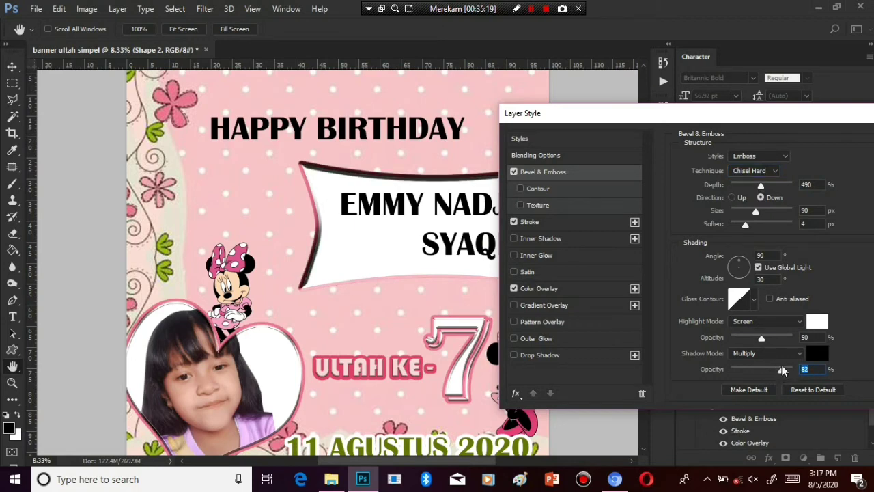
pyautogui.click(739, 370)
pyautogui.moveTo(751, 367); pyautogui.dragTo(761, 368)
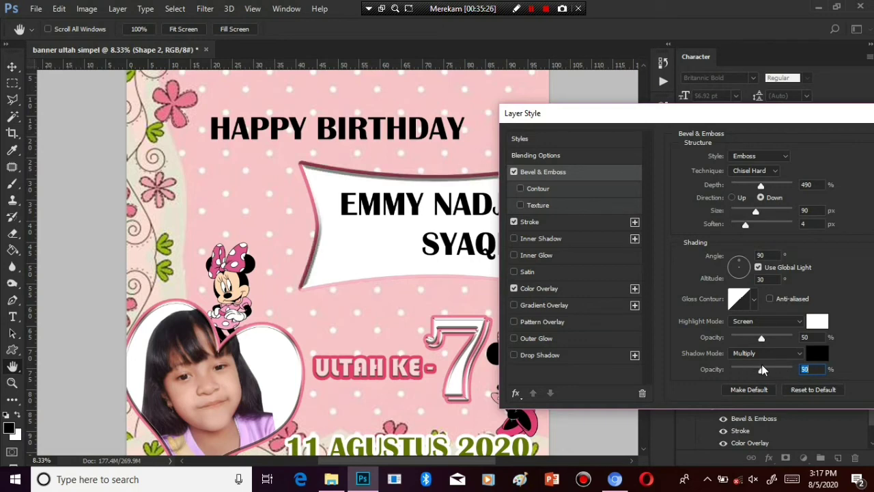
# Compare the Normal, Soft Light and Hard Light shadow modes for the shape's bevel and choose Linear Light
pyautogui.click(796, 353)
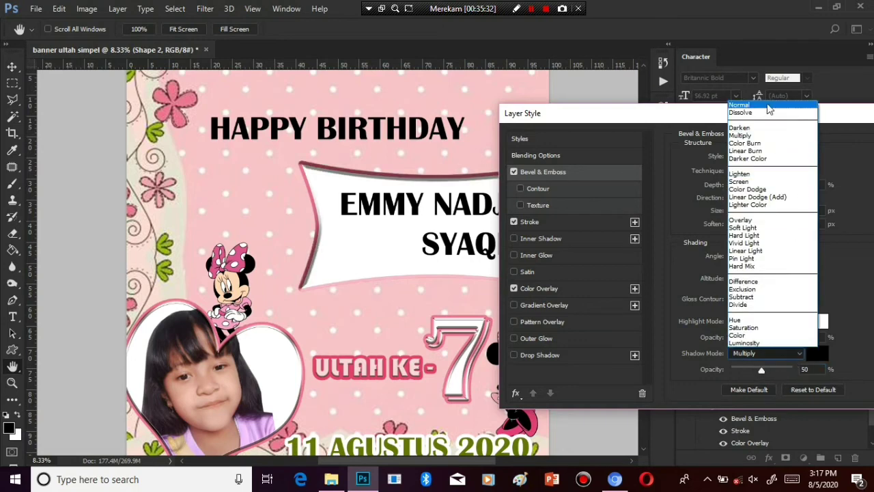
pyautogui.click(770, 104)
pyautogui.click(762, 353)
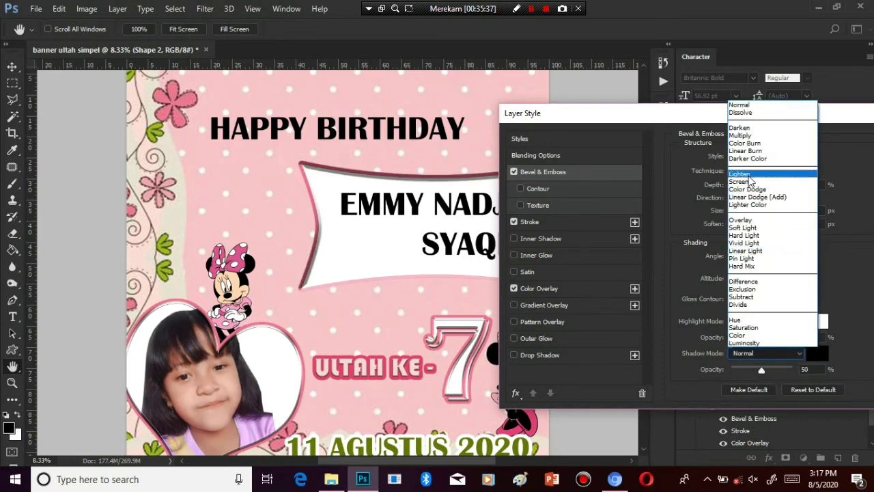
pyautogui.click(753, 228)
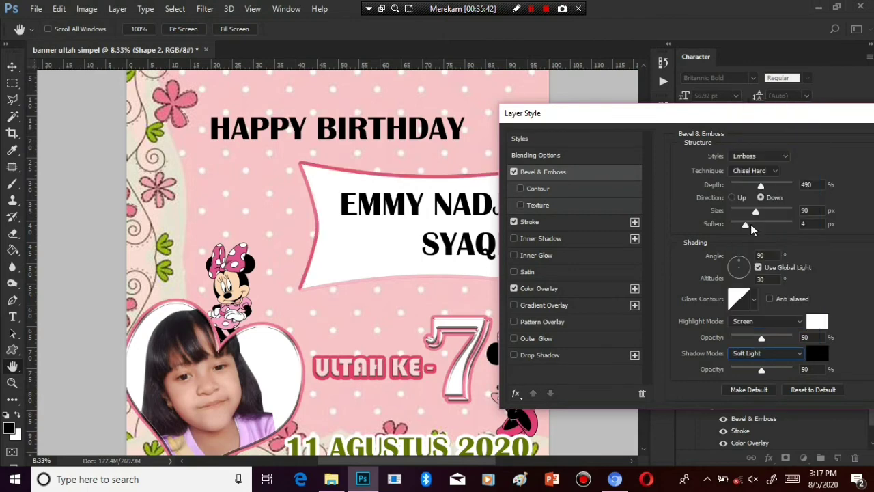
pyautogui.click(774, 353)
pyautogui.click(751, 234)
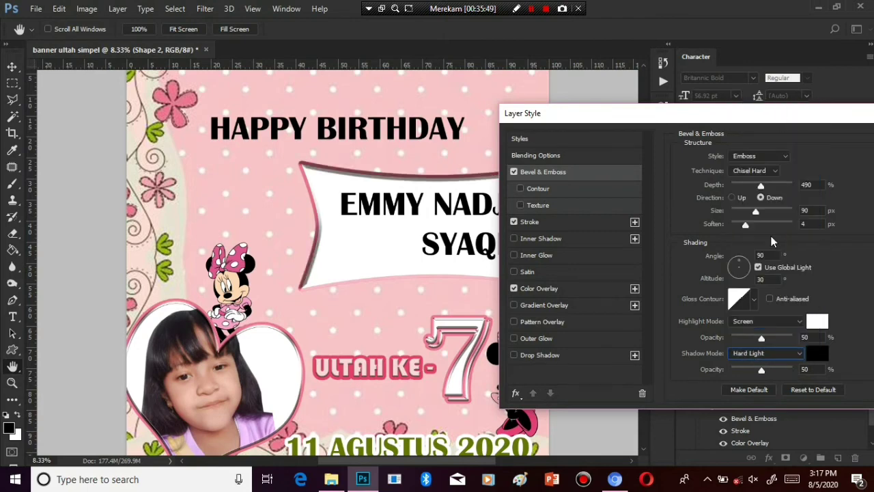
pyautogui.click(765, 353)
pyautogui.click(750, 251)
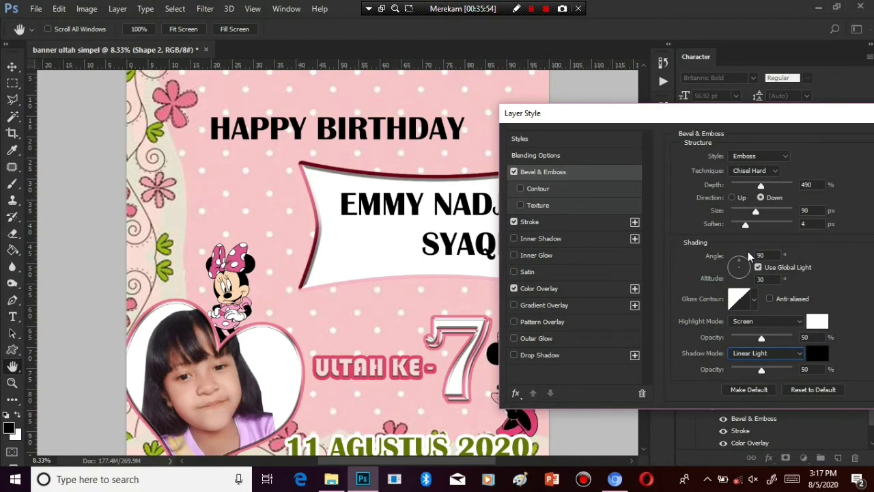
# Try the Overlay highlight mode for the shape's bevel, choose Multiply instead and apply the layer style
pyautogui.moveTo(770, 120)
pyautogui.mouseDown()
pyautogui.moveTo(633, 251)
pyautogui.moveTo(807, 125)
pyautogui.moveTo(758, 122)
pyautogui.mouseUp()
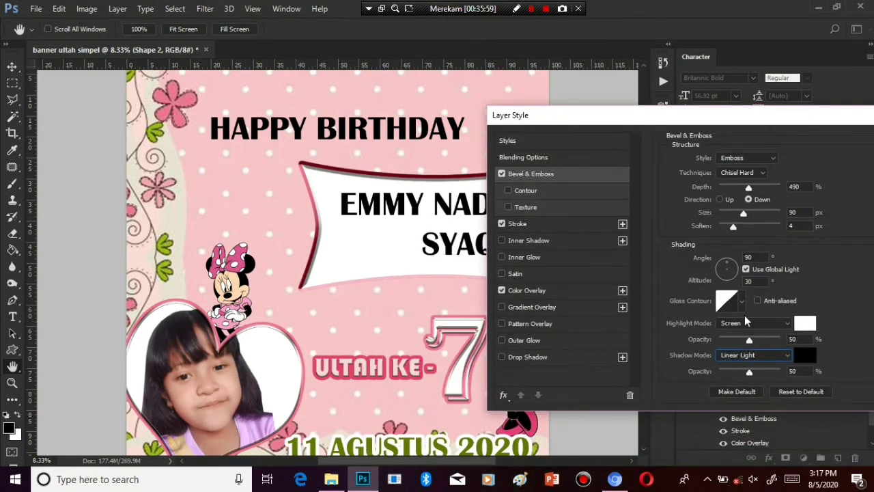
pyautogui.click(758, 323)
pyautogui.click(756, 189)
pyautogui.click(759, 325)
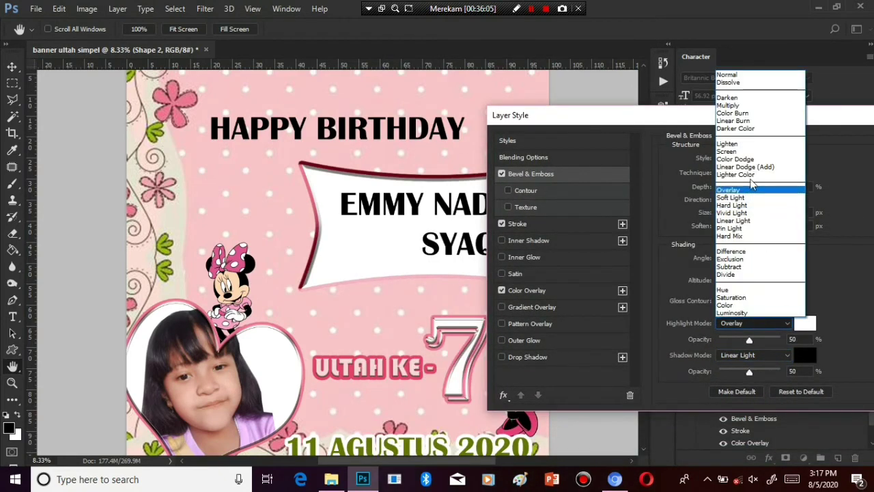
pyautogui.click(742, 106)
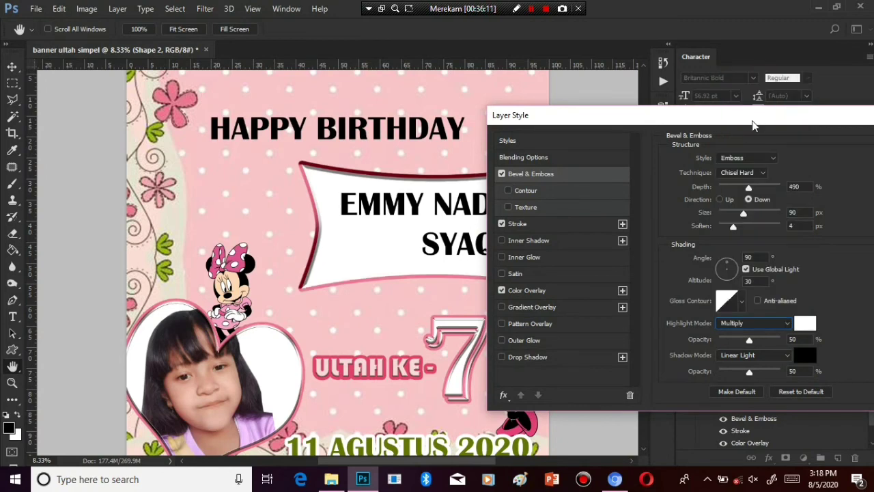
pyautogui.moveTo(753, 125); pyautogui.dragTo(574, 258)
pyautogui.click(763, 274)
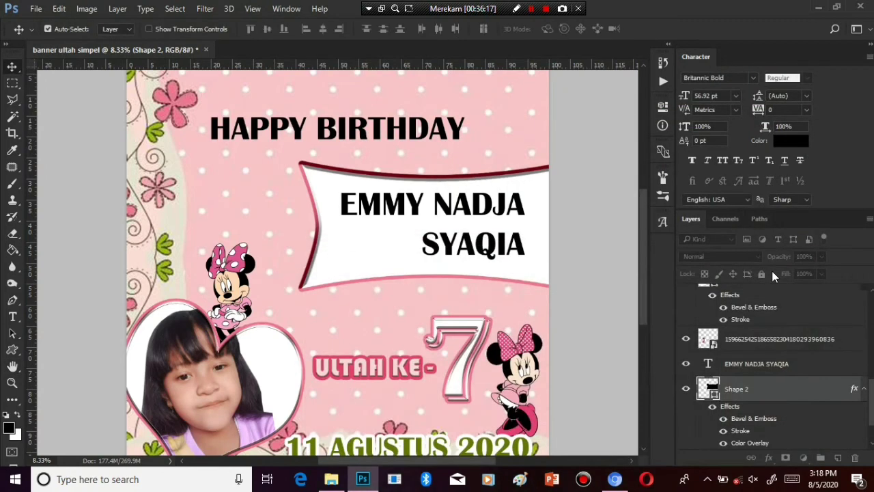
# Add a drop shadow to the shape behind the name with distance 102 px, size 70 px and opacity 38%
pyautogui.doubleClick(763, 422)
pyautogui.moveTo(408, 54); pyautogui.dragTo(745, 63)
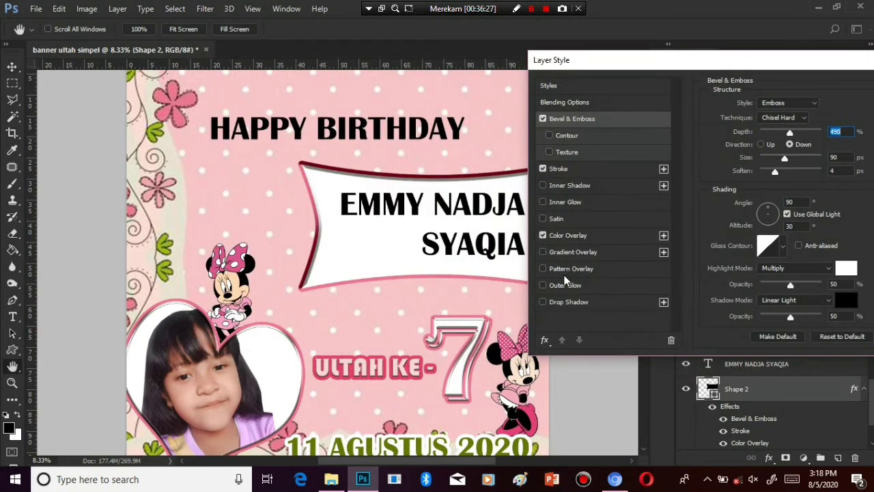
pyautogui.click(567, 302)
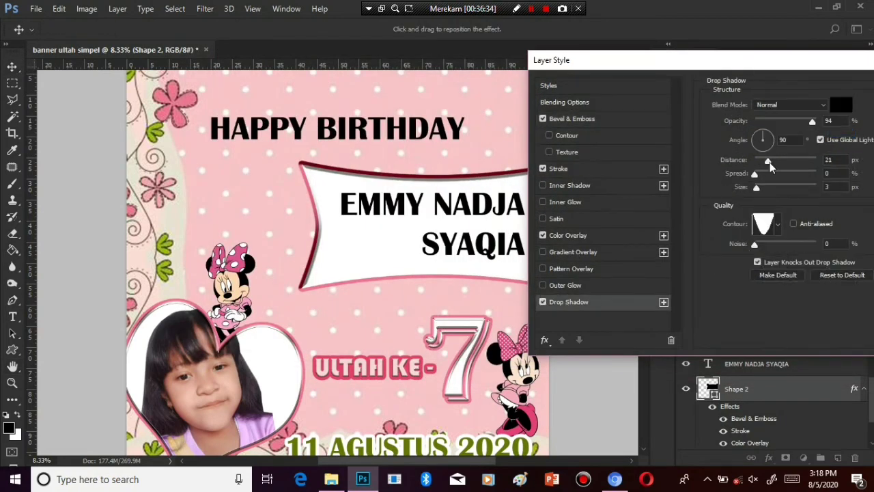
pyautogui.moveTo(772, 171); pyautogui.dragTo(805, 168)
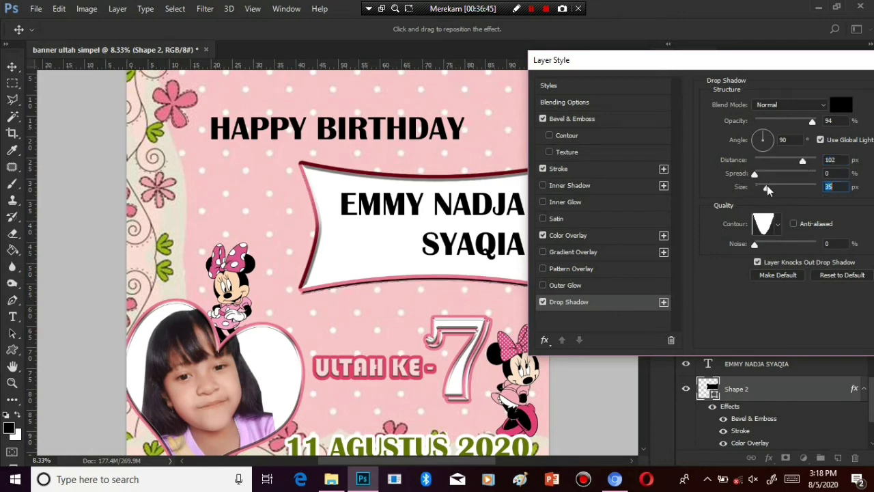
pyautogui.moveTo(768, 190); pyautogui.dragTo(776, 190)
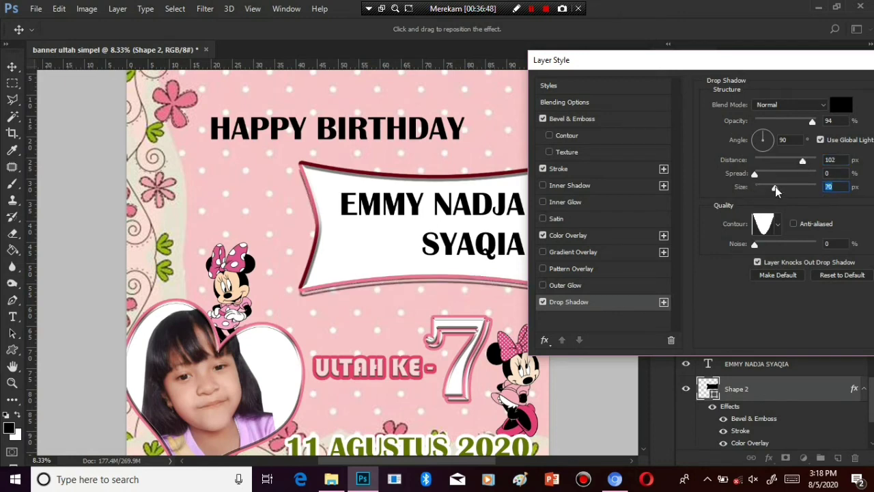
pyautogui.click(779, 121)
# Try the upright cone contour for the shape's drop shadow, return to Cone - Inverted and apply the style
pyautogui.click(770, 224)
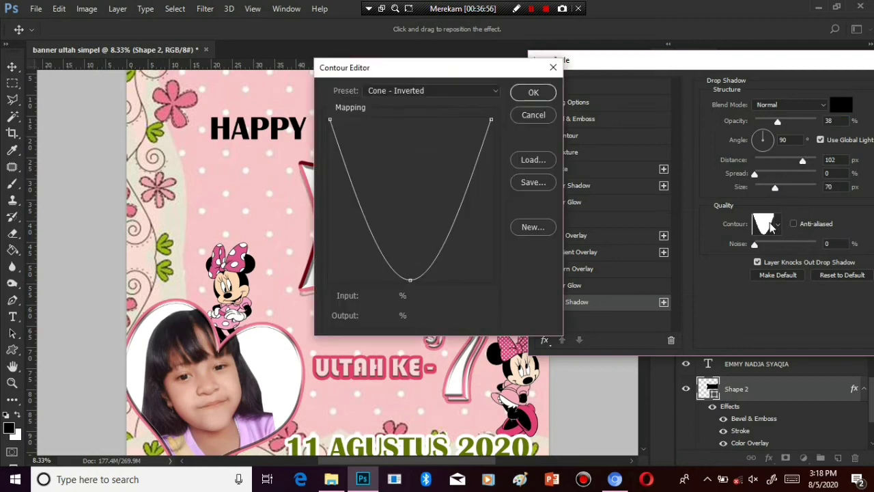
pyautogui.click(534, 116)
pyautogui.click(778, 224)
pyautogui.click(734, 254)
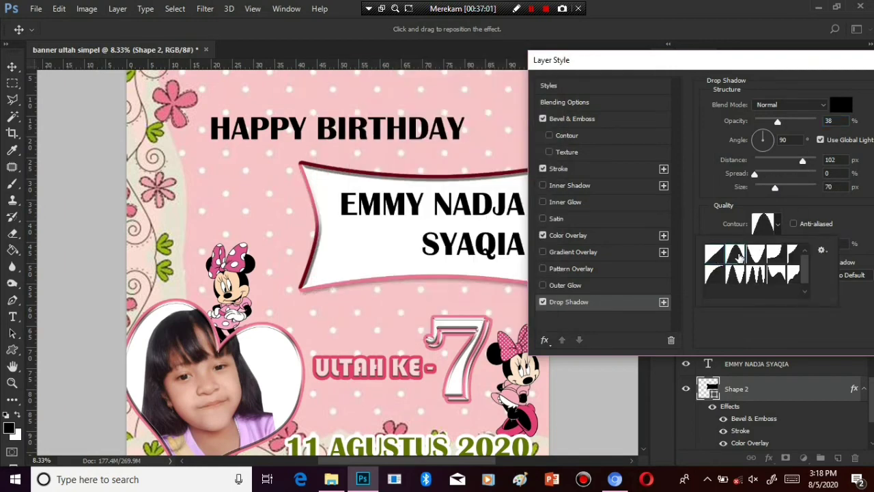
pyautogui.click(754, 258)
pyautogui.click(682, 130)
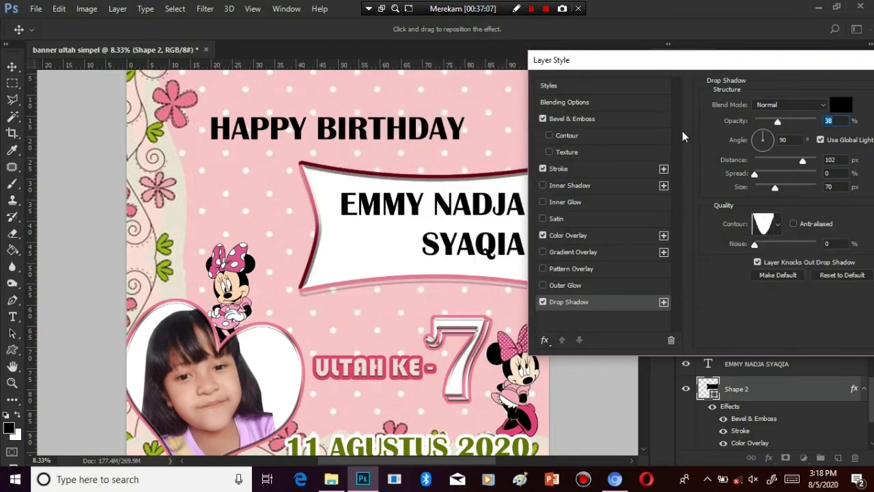
pyautogui.click(848, 156)
# Examine the styled shape behind the name up close and within the whole banner
pyautogui.hotkey('ctrl', '+')
pyautogui.hotkey('ctrl', '+')
pyautogui.hotkey('ctrl', '+')
pyautogui.hotkey('ctrl', '+')
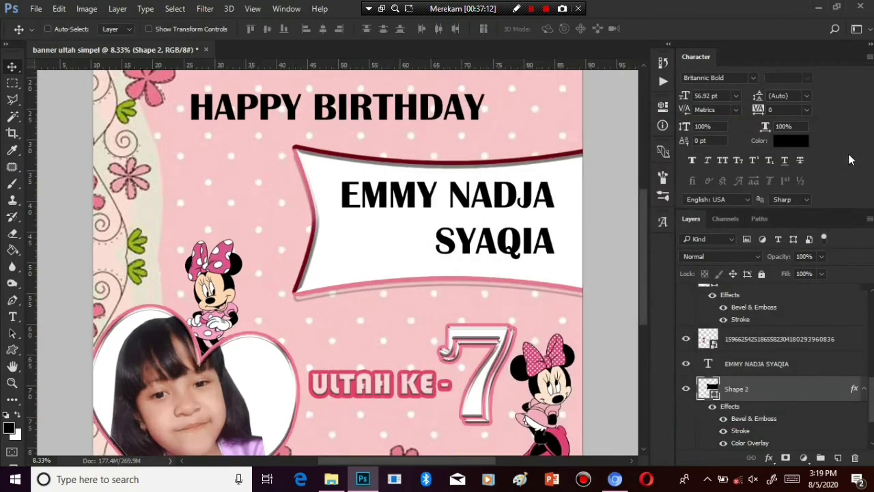
pyautogui.hotkey('ctrl', '-')
pyautogui.hotkey('ctrl', '-')
pyautogui.hotkey('ctrl', '-')
pyautogui.hotkey('ctrl', '-')
pyautogui.hotkey('ctrl', '-')
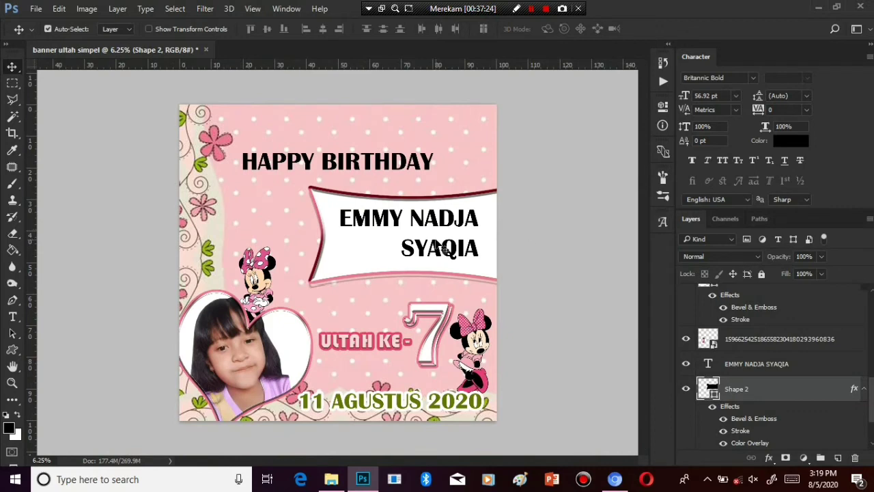
# Paste the copied layer style of the number 7 onto the child's name text
pyautogui.click(440, 249)
pyautogui.click(769, 457)
pyautogui.click(770, 462)
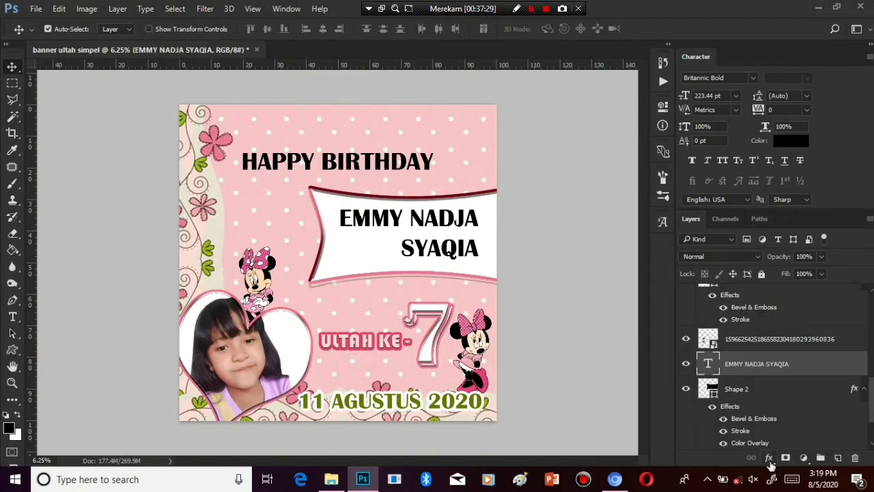
pyautogui.rightClick(755, 368)
pyautogui.click(655, 128)
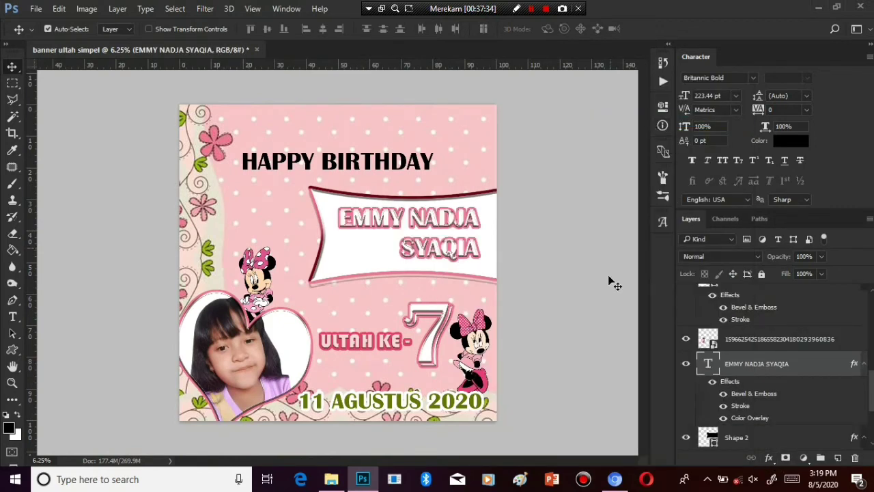
# Change the name text's Color Overlay to the darker pink sampled from the upper flower in the background
pyautogui.click(768, 459)
pyautogui.click(769, 389)
pyautogui.moveTo(423, 66); pyautogui.dragTo(755, 109)
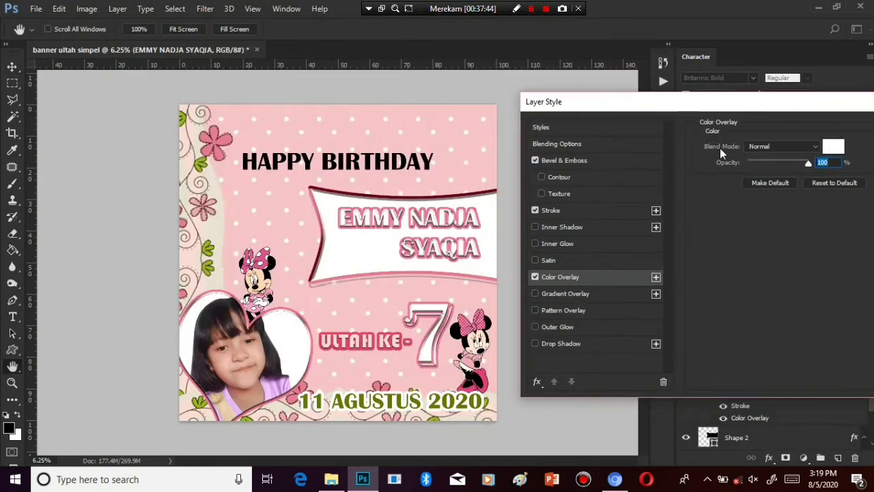
pyautogui.click(833, 146)
pyautogui.click(383, 143)
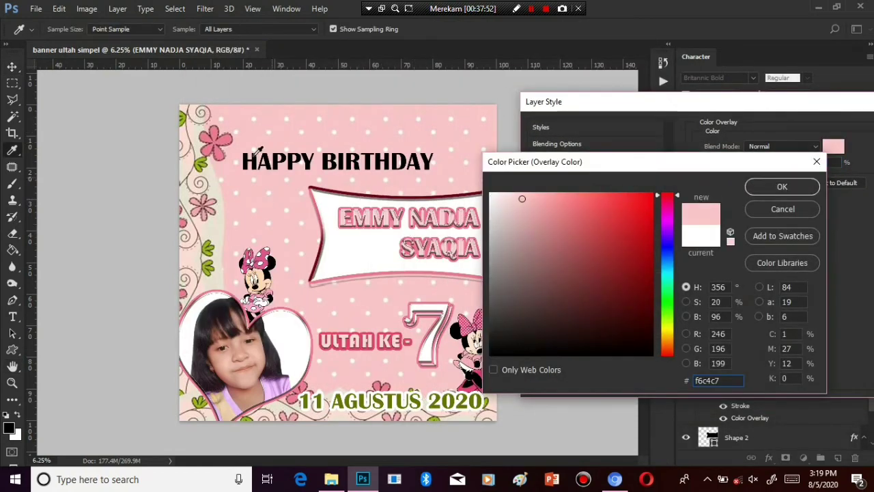
pyautogui.click(229, 138)
pyautogui.click(778, 192)
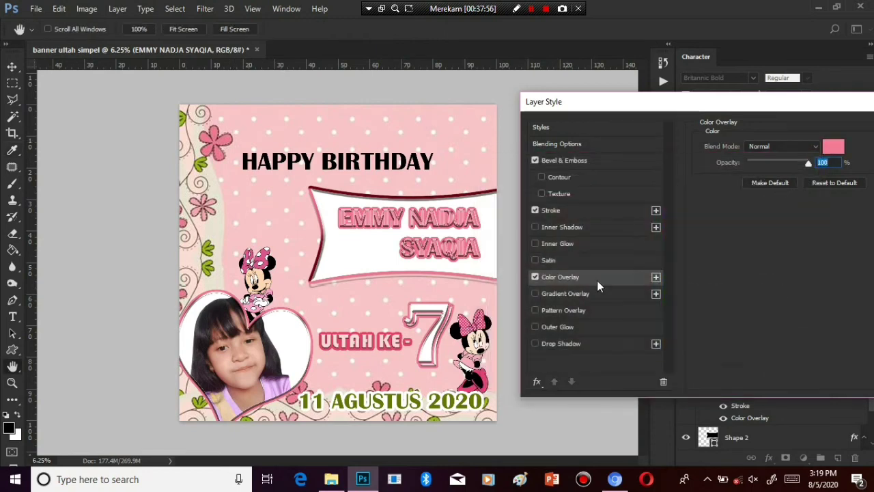
# Try several stroke colours for the name text and apply a very pale pink
pyautogui.click(580, 216)
pyautogui.click(731, 238)
pyautogui.click(469, 175)
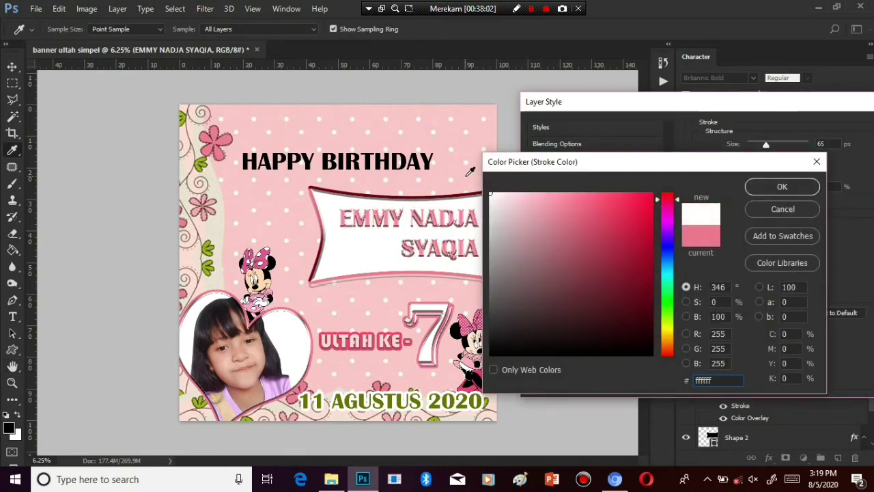
pyautogui.click(564, 214)
pyautogui.click(525, 199)
pyautogui.click(623, 234)
pyautogui.click(521, 196)
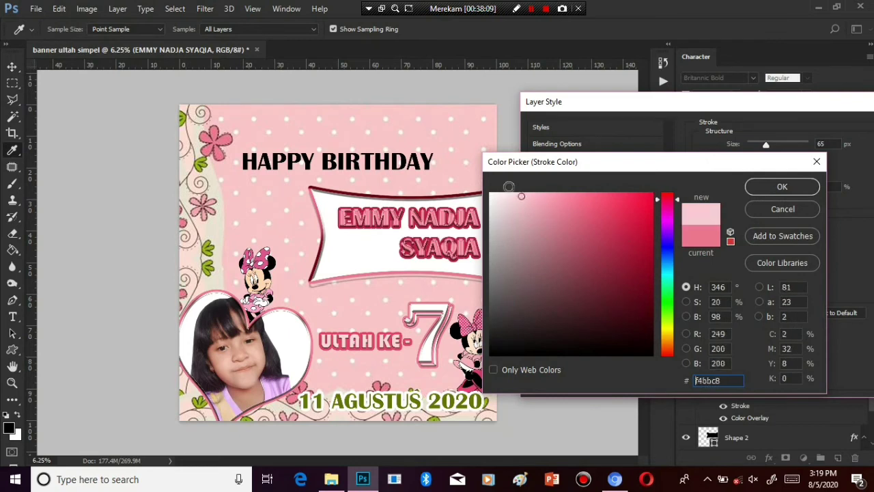
pyautogui.click(782, 187)
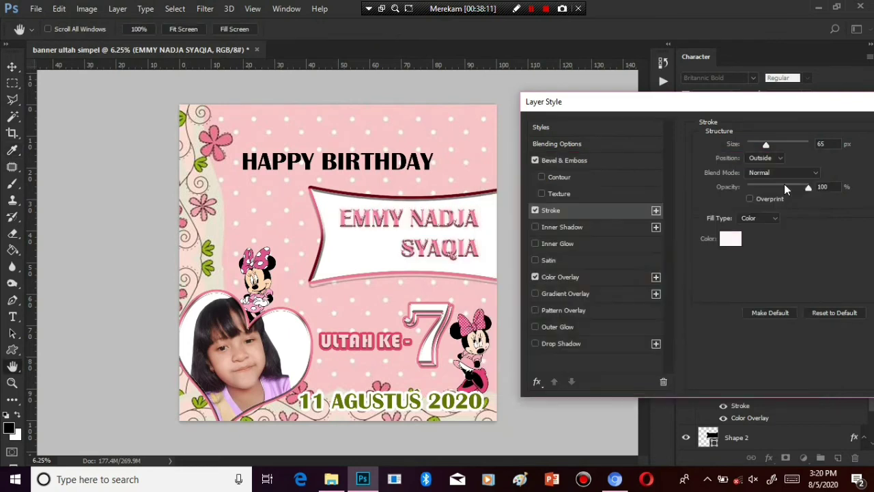
# Try several gloss contours for the name text's Bevel & Emboss and apply the multi-peaked one
pyautogui.click(611, 160)
pyautogui.click(776, 289)
pyautogui.click(732, 318)
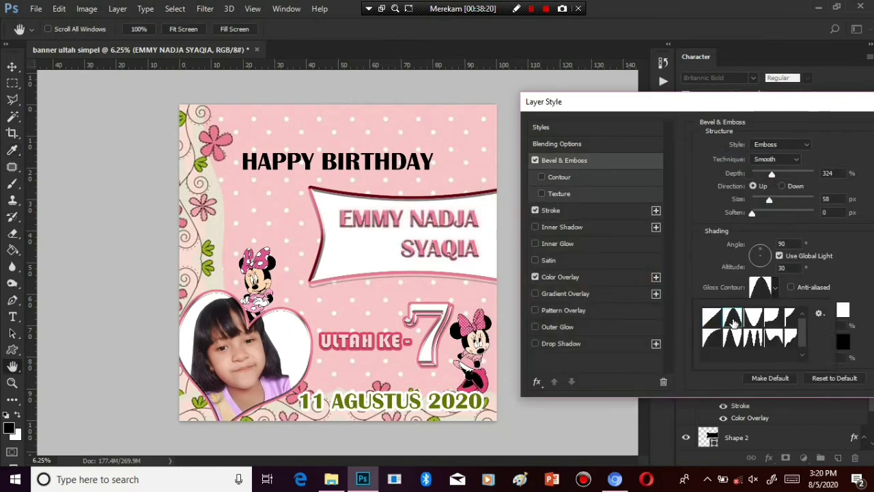
pyautogui.click(753, 318)
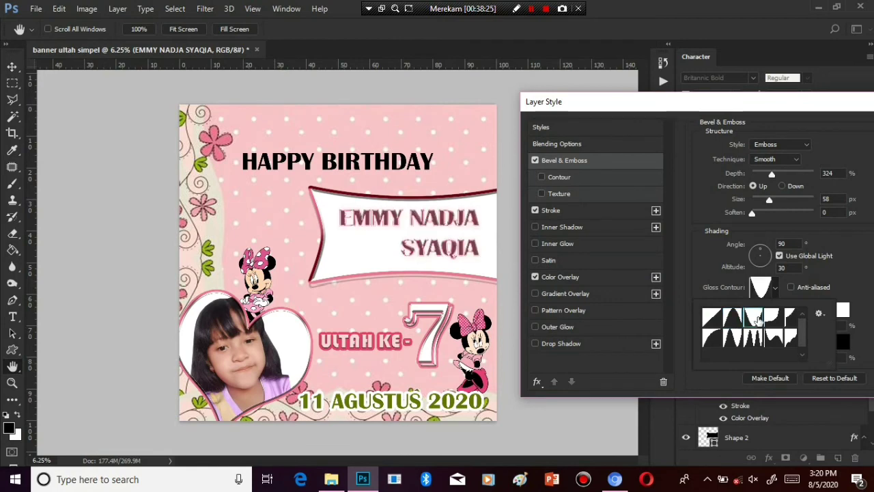
pyautogui.click(771, 318)
pyautogui.click(790, 318)
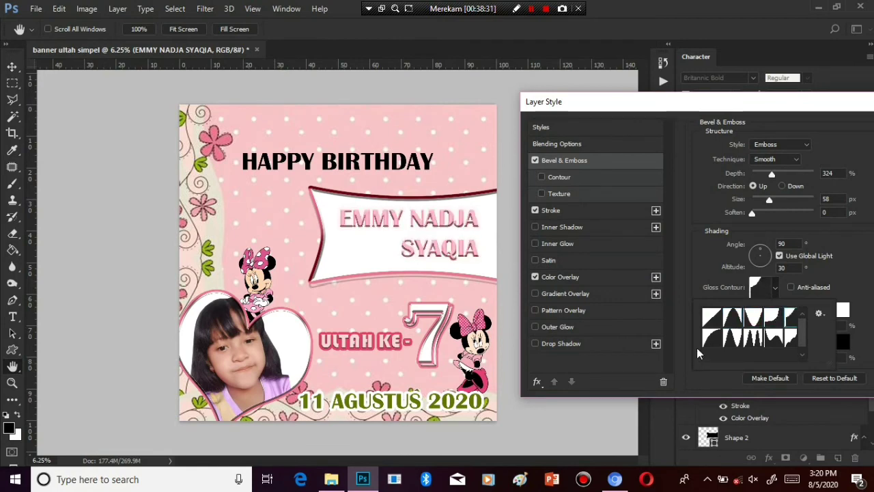
pyautogui.click(711, 317)
pyautogui.click(732, 336)
pyautogui.click(752, 336)
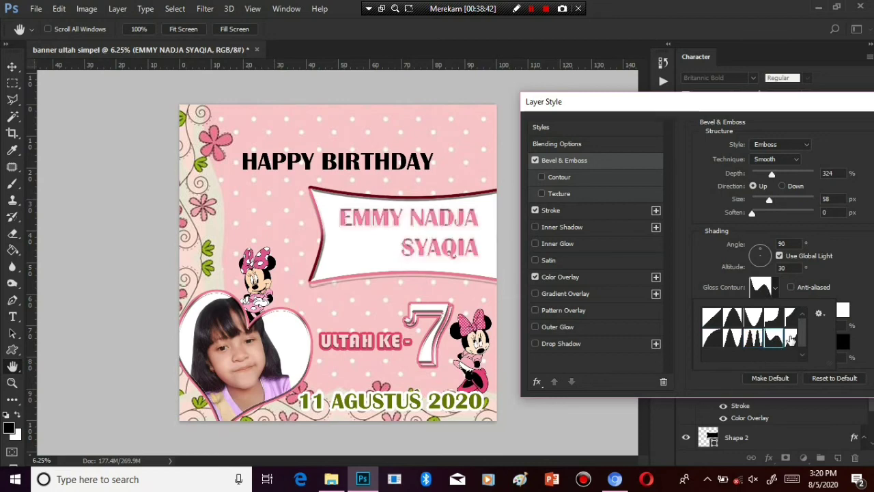
pyautogui.moveTo(723, 102); pyautogui.dragTo(649, 124)
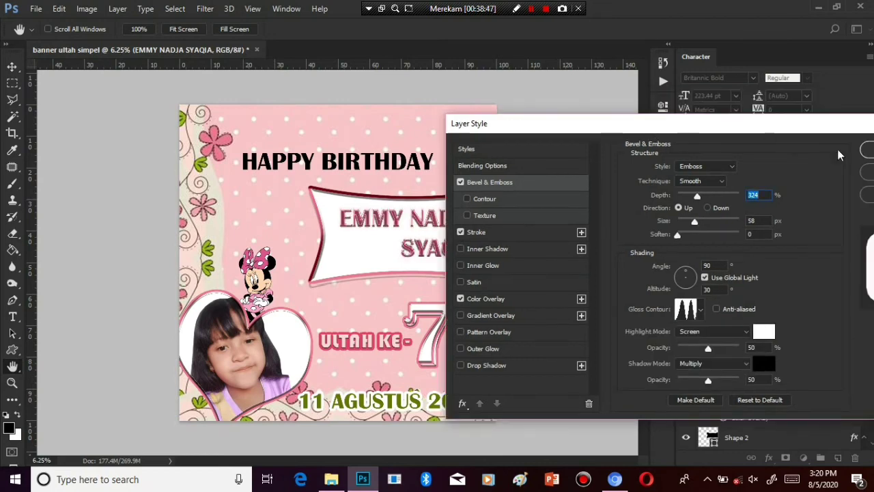
pyautogui.click(865, 147)
# Draw a custom heart shape about 541 × 529 px inside the white frame, below the first word of the name
pyautogui.hotkey('ctrl', '+')
pyautogui.hotkey('ctrl', '+')
pyautogui.hotkey('ctrl', '+')
pyautogui.hotkey('ctrl', '+')
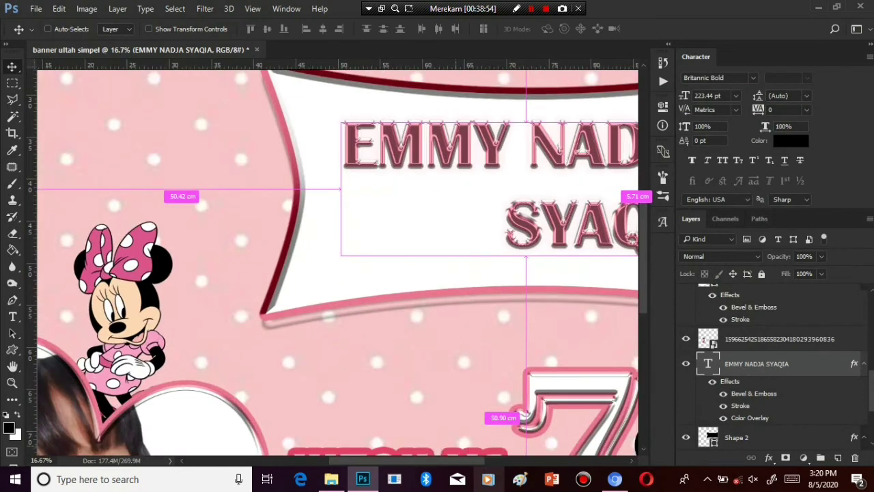
pyautogui.moveTo(451, 461); pyautogui.dragTo(468, 462)
pyautogui.click(73, 418)
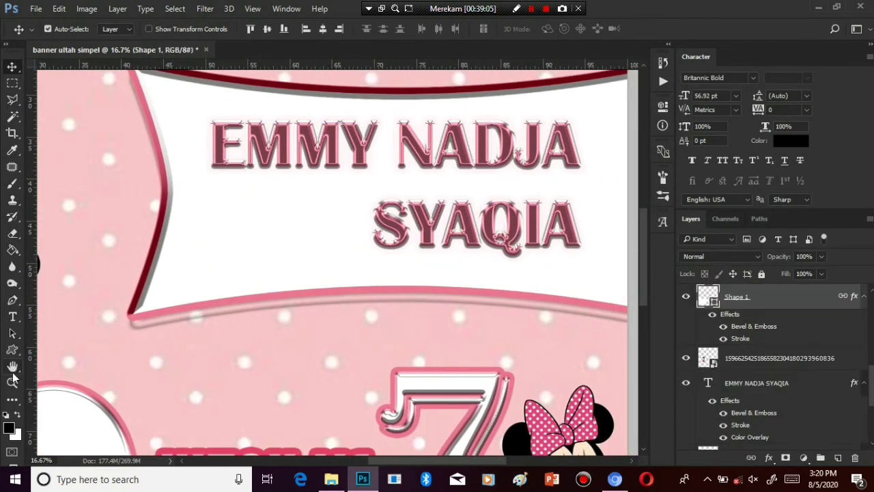
pyautogui.click(15, 352)
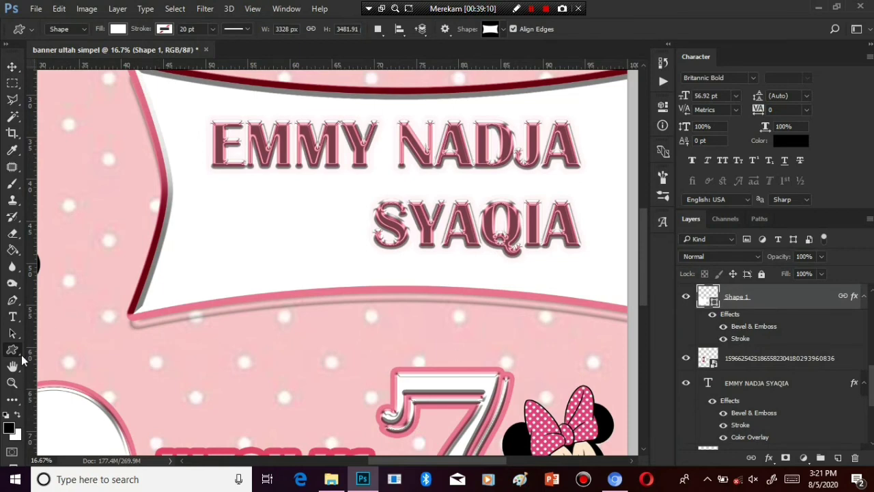
pyautogui.click(504, 31)
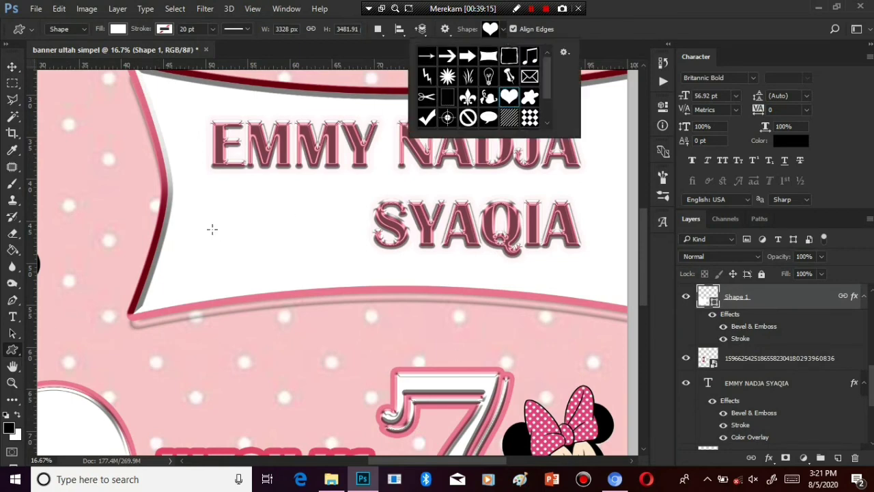
pyautogui.moveTo(212, 229); pyautogui.dragTo(270, 174)
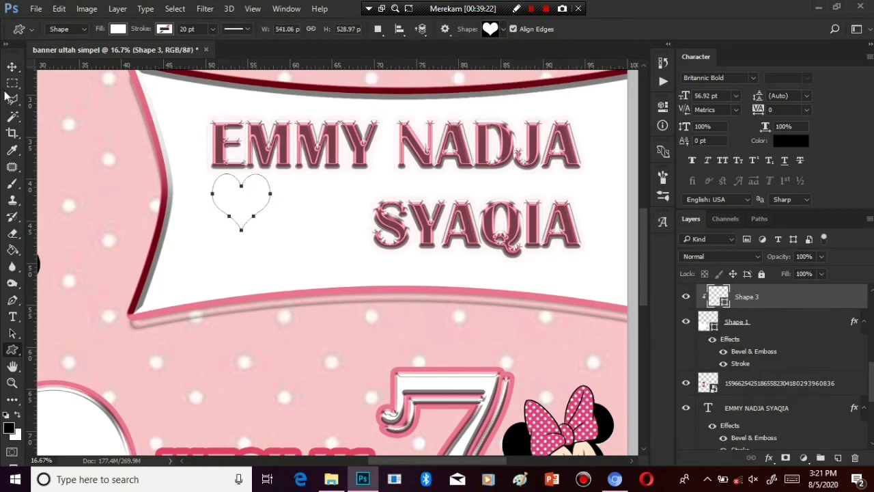
# Paste the number 7's copied layer style onto the heart and move its layer directly above the HAPPY BIRTHDAY layer
pyautogui.click(11, 66)
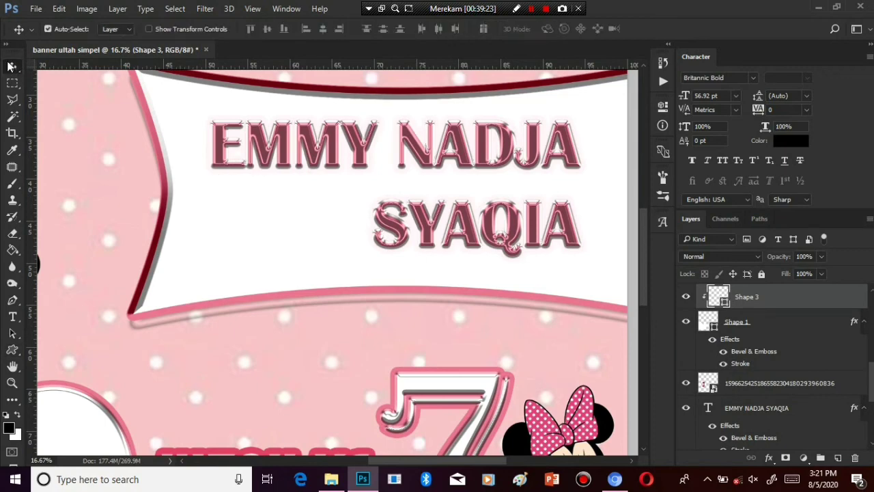
pyautogui.rightClick(751, 301)
pyautogui.click(563, 367)
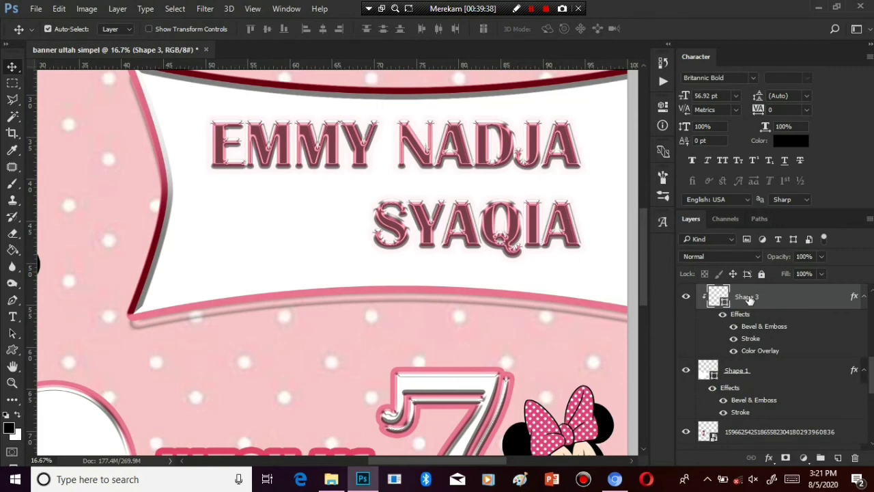
pyautogui.moveTo(755, 298); pyautogui.dragTo(759, 295)
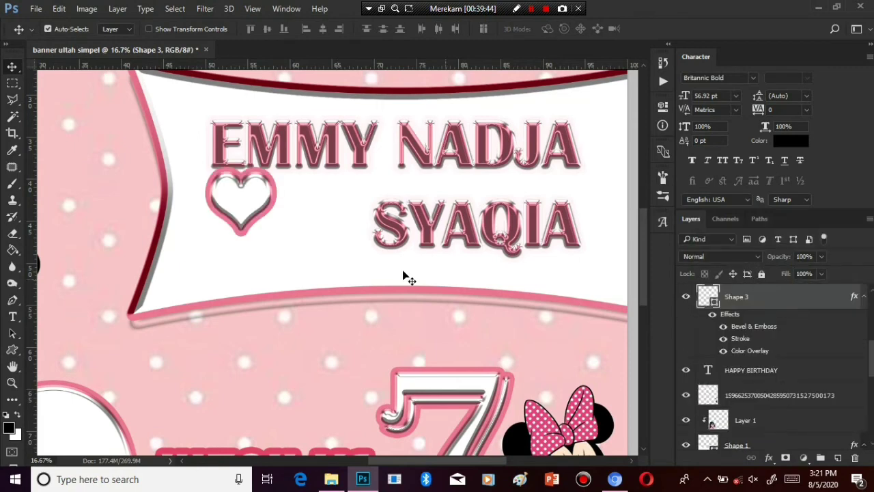
# Enlarge the heart, tilt it to the left and place it beside the second line of the name
pyautogui.moveTo(232, 205); pyautogui.dragTo(201, 252)
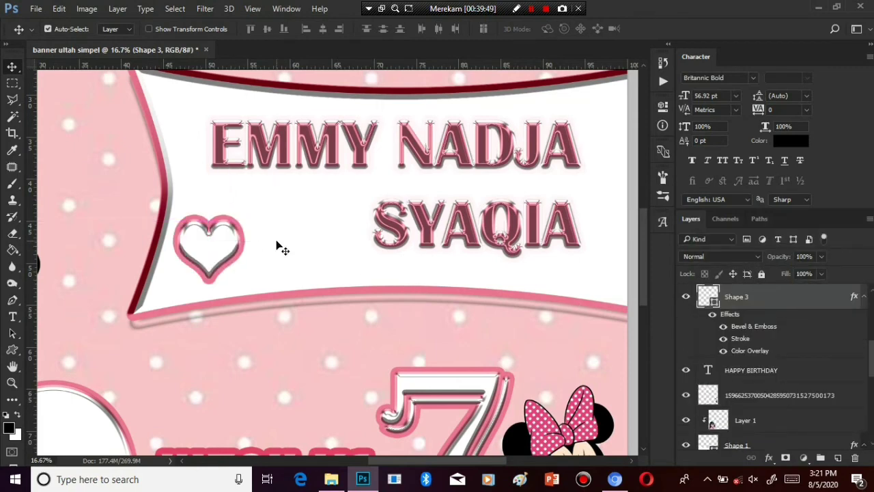
pyautogui.hotkey('ctrl', 't')
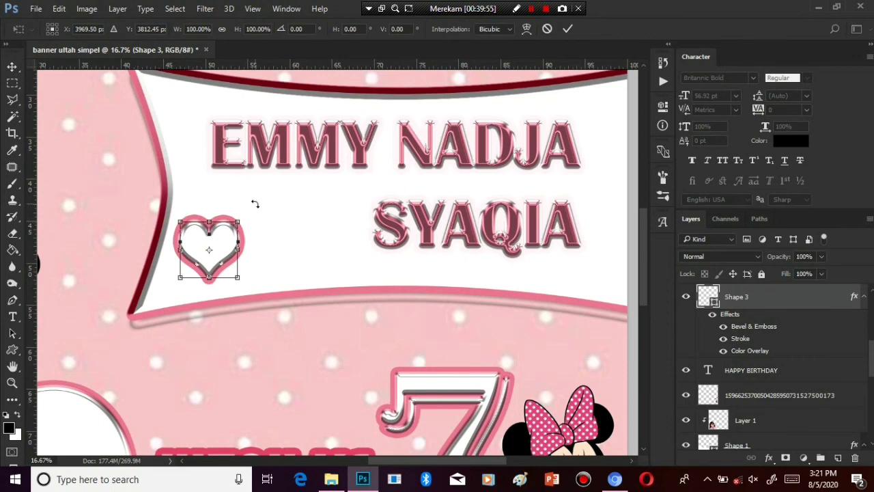
pyautogui.moveTo(231, 224); pyautogui.dragTo(250, 170)
pyautogui.press('Return')
pyautogui.hotkey('ctrl', 't')
pyautogui.press('Return')
pyautogui.moveTo(228, 216); pyautogui.dragTo(345, 193)
pyautogui.hotkey('ctrl', 't')
pyautogui.press('Return')
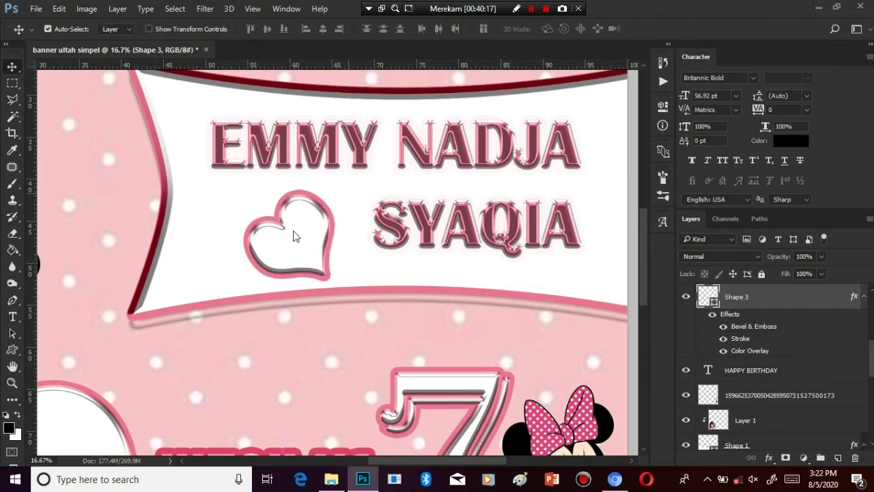
# Duplicate the heart and make the copy smaller, rotated and set to the lower left of the larger heart
pyautogui.moveTo(287, 234); pyautogui.dragTo(232, 255)
pyautogui.hotkey('ctrl', 'j')
pyautogui.hotkey('ctrl', 't')
pyautogui.moveTo(267, 221); pyautogui.dragTo(215, 225)
pyautogui.press('Return')
# Select the smaller heart's layer and move it slightly up and left inside the frame
pyautogui.click(206, 275)
pyautogui.moveTo(196, 267); pyautogui.dragTo(191, 253)
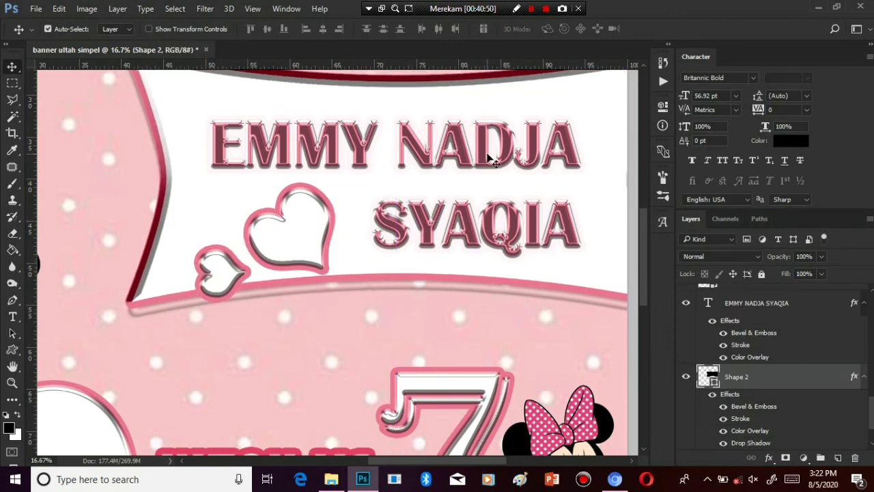
pyautogui.rightClick(213, 261)
pyautogui.click(229, 268)
pyautogui.moveTo(227, 275); pyautogui.dragTo(219, 254)
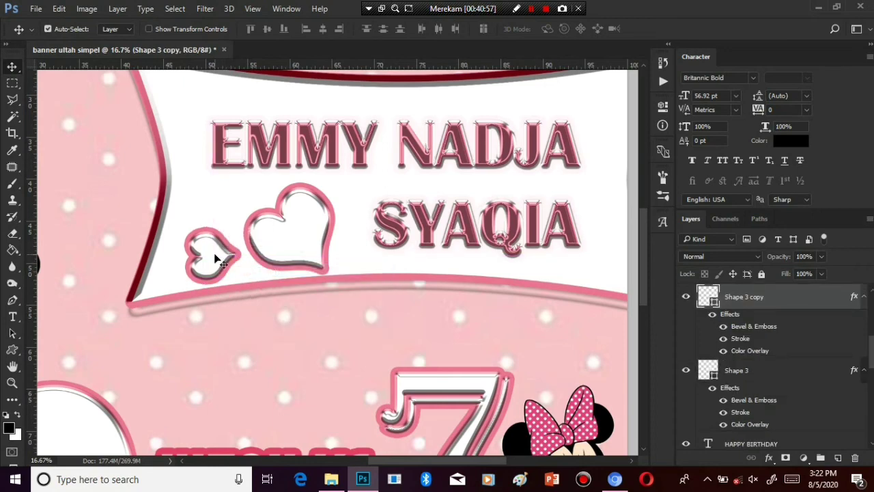
# Select the white frame shape behind the name and nudge it slightly down
pyautogui.hotkey('ctrl', '-')
pyautogui.hotkey('ctrl', '-')
pyautogui.hotkey('ctrl', '-')
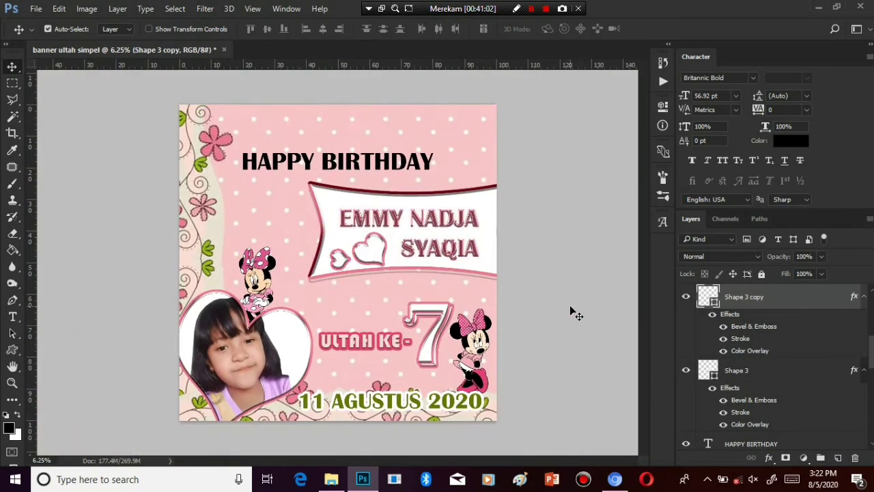
pyautogui.rightClick(496, 210)
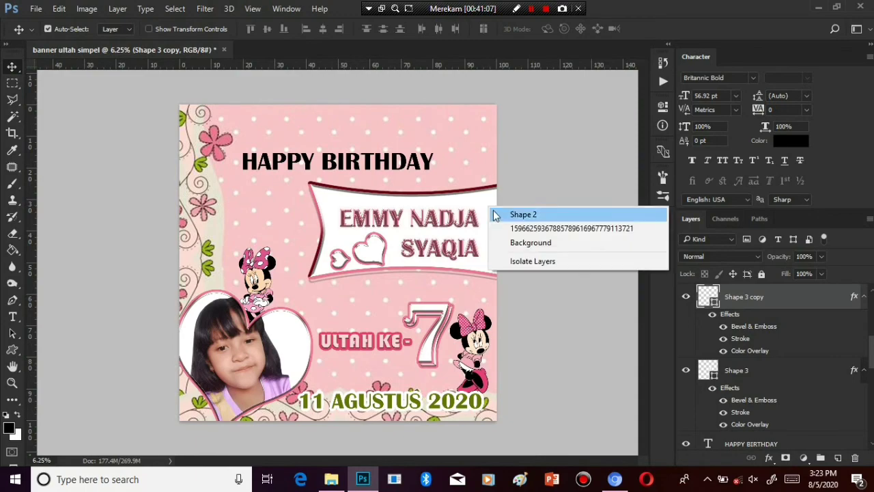
pyautogui.click(500, 215)
pyautogui.press('Down')
pyautogui.press('Down')
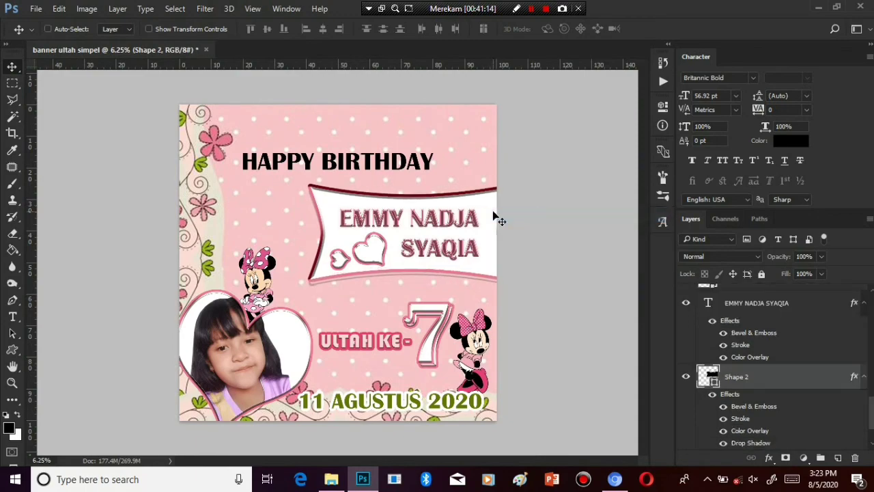
# Change the font of the HAPPY BIRTHDAY text to Forte
pyautogui.hotkey('ctrl', '+')
pyautogui.hotkey('ctrl', '+')
pyautogui.hotkey('ctrl', '-')
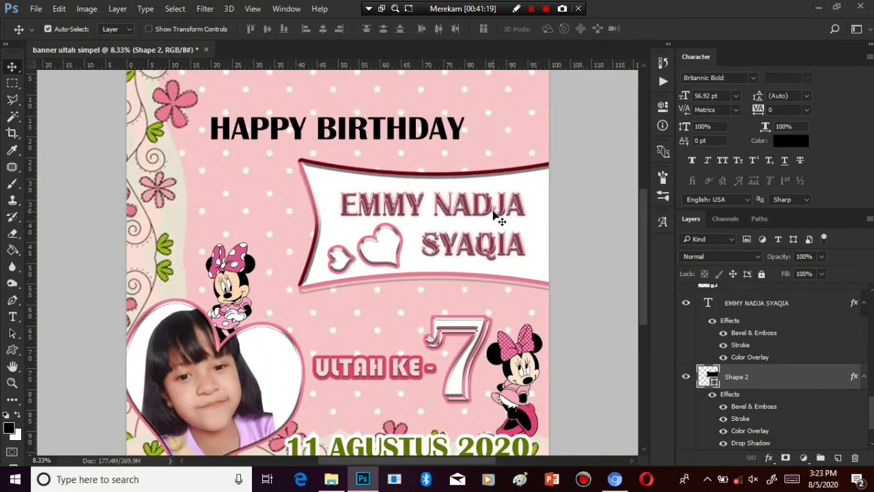
pyautogui.click(495, 217)
pyautogui.scroll(3, 643, 249)
pyautogui.rightClick(362, 206)
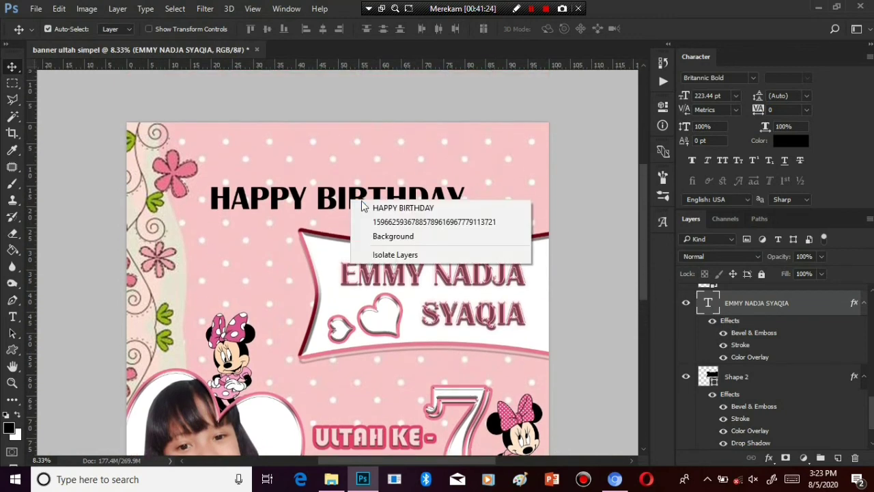
pyautogui.click(402, 208)
pyautogui.press('t')
pyautogui.click(334, 198)
pyautogui.hotkey('ctrl', 'a')
pyautogui.click(128, 29)
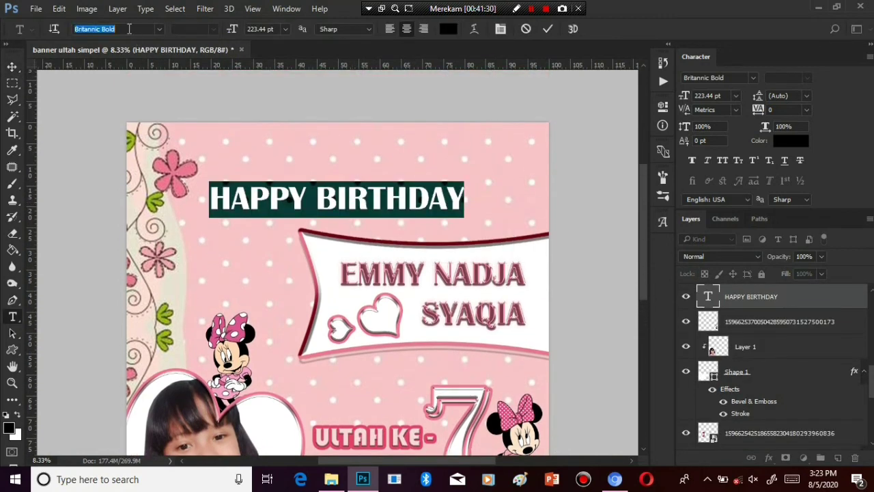
pyautogui.write('Forte')
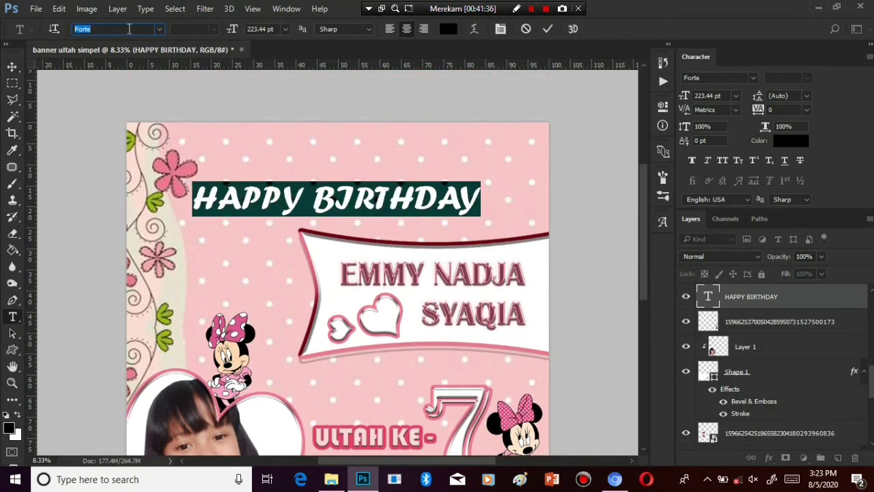
# Enlarge the HAPPY BIRTHDAY text to about 248 pt and move it up and right, clear of the name frame
pyautogui.click(13, 66)
pyautogui.hotkey('ctrl', 't')
pyautogui.moveTo(483, 182); pyautogui.dragTo(509, 146)
pyautogui.press('Return')
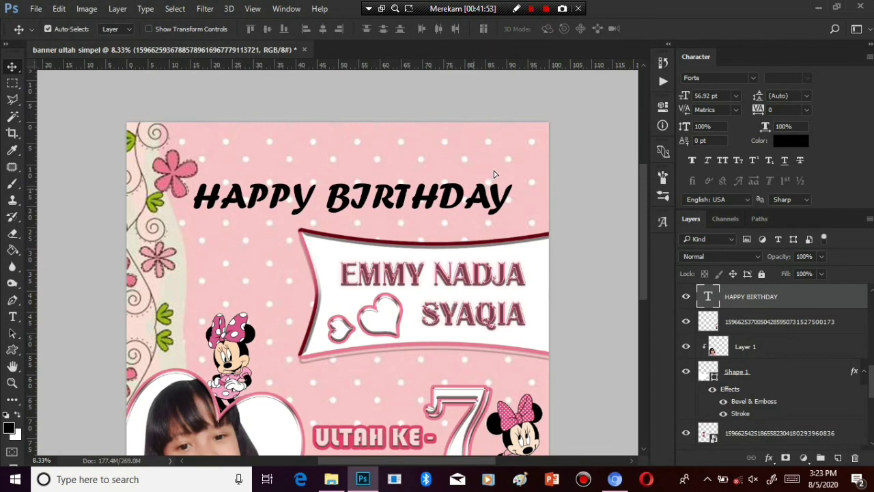
pyautogui.moveTo(494, 174); pyautogui.dragTo(517, 153)
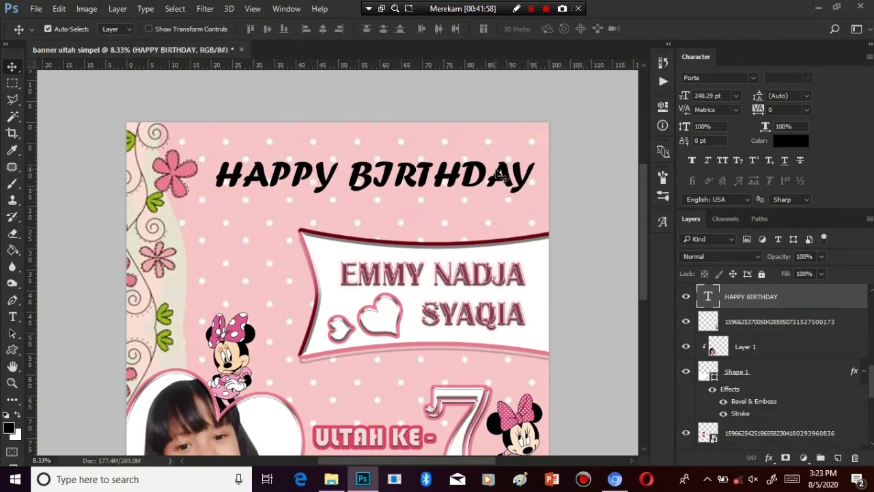
# Warp the HAPPY BIRTHDAY text with the horizontal Arc style and a bend of +16%
pyautogui.press('t')
pyautogui.click(284, 176)
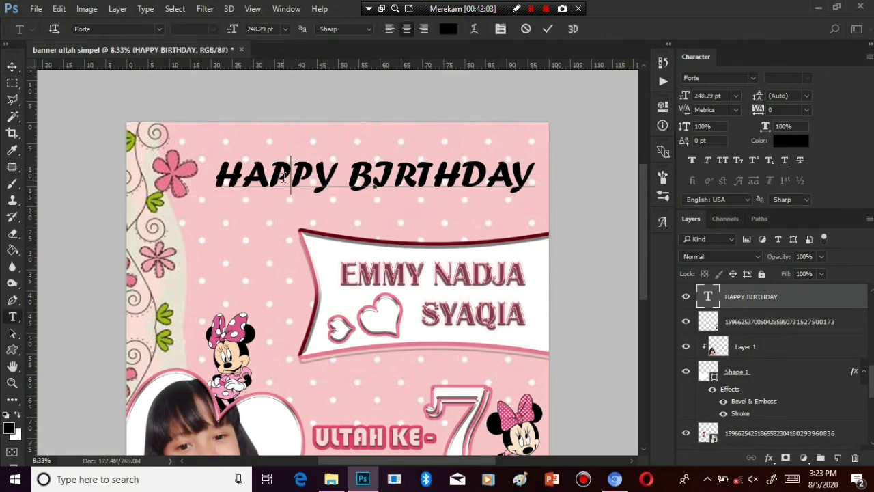
pyautogui.hotkey('ctrl', 'a')
pyautogui.click(476, 28)
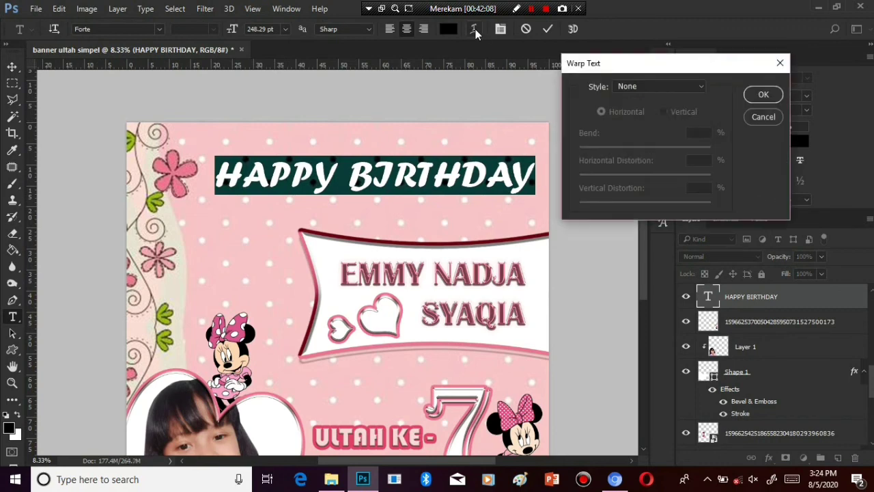
pyautogui.click(688, 87)
pyautogui.click(655, 124)
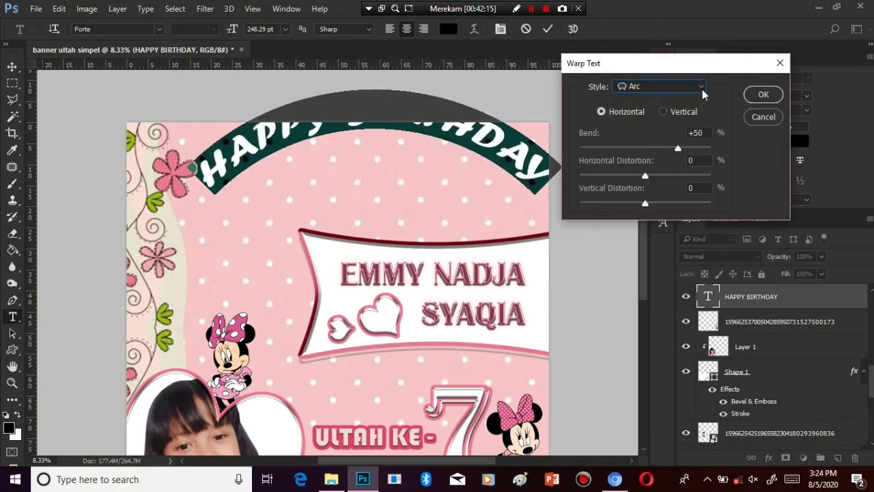
pyautogui.moveTo(644, 148); pyautogui.dragTo(655, 149)
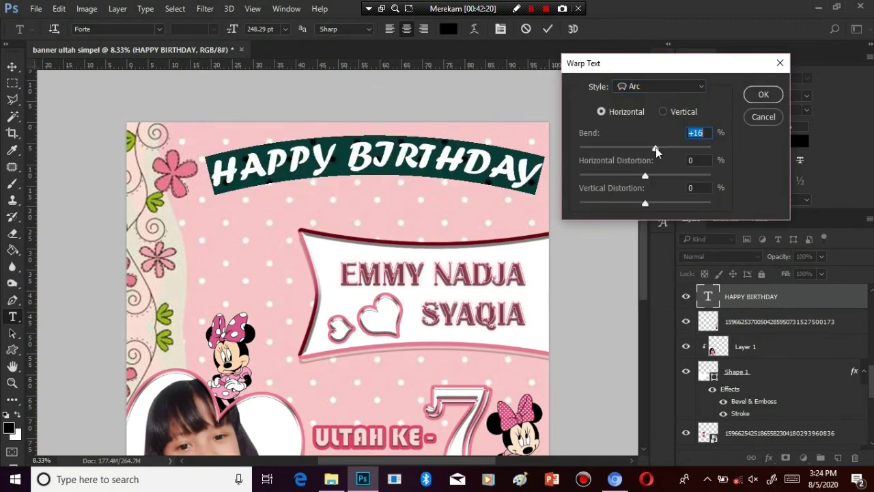
# Try the Bulge, Flag and Wave warp styles on the HAPPY BIRTHDAY text
pyautogui.click(683, 87)
pyautogui.click(648, 185)
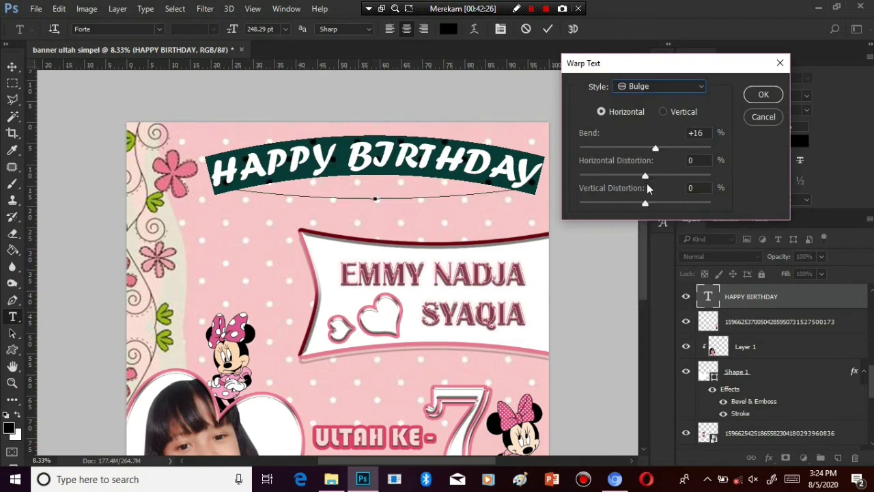
pyautogui.click(696, 88)
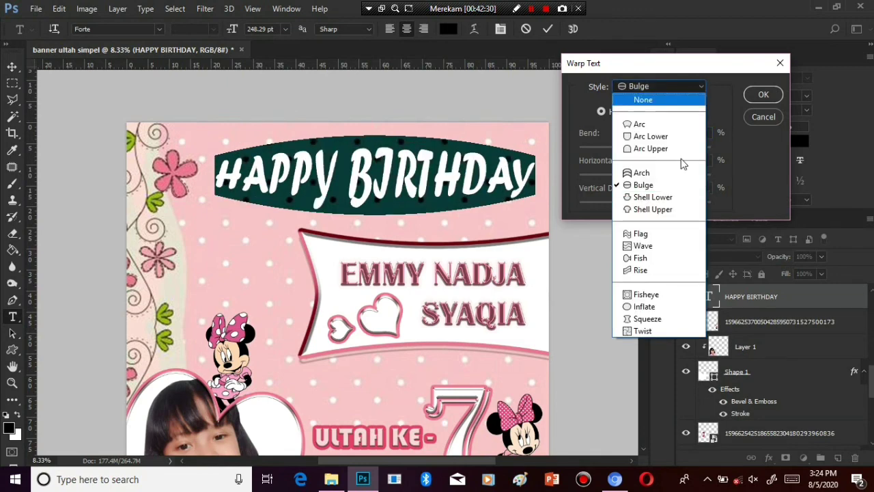
pyautogui.click(650, 234)
# Try the Fisheye warp style with a slight positive bend on the HAPPY BIRTHDAY text
pyautogui.click(694, 87)
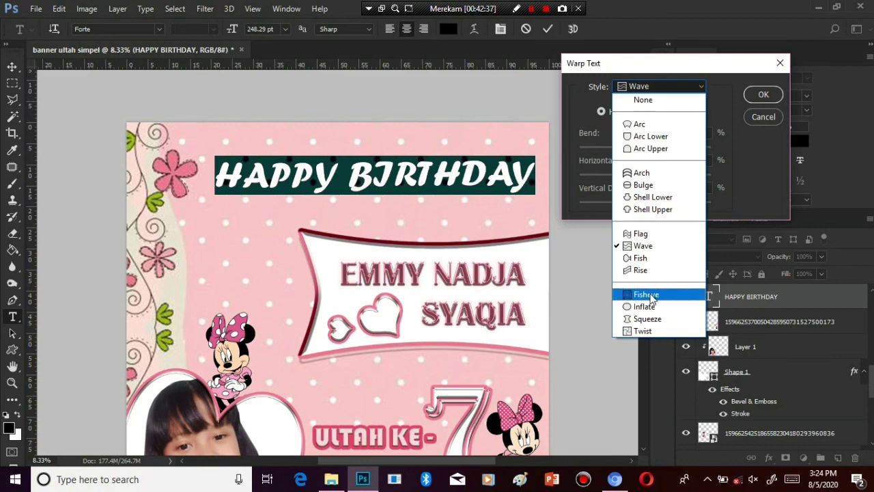
pyautogui.click(646, 296)
pyautogui.moveTo(655, 148); pyautogui.dragTo(664, 147)
pyautogui.click(648, 149)
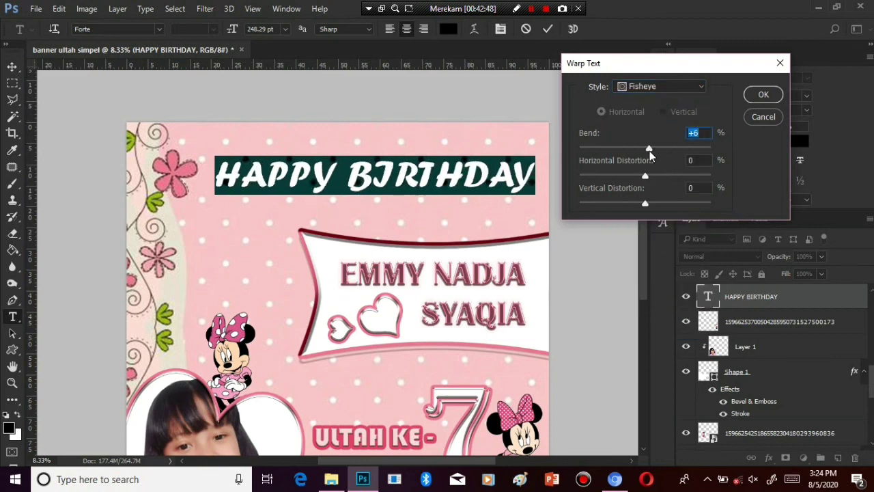
# Warp the HAPPY BIRTHDAY text with the horizontal Arc Lower style and a bend of about +14%
pyautogui.click(688, 93)
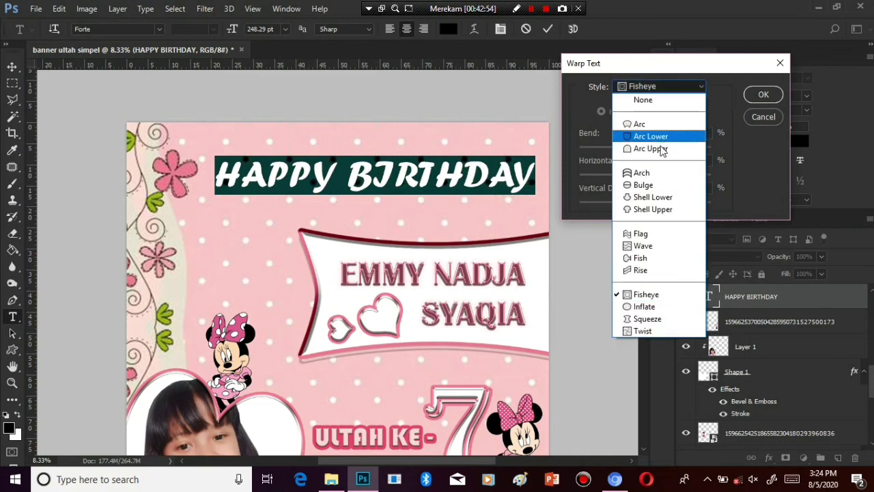
pyautogui.click(658, 139)
pyautogui.moveTo(648, 149); pyautogui.dragTo(657, 149)
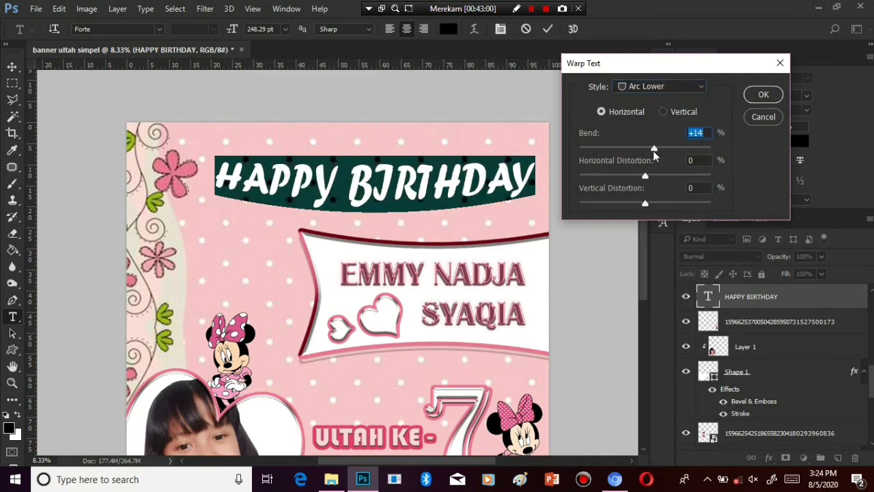
pyautogui.click(762, 95)
pyautogui.click(11, 71)
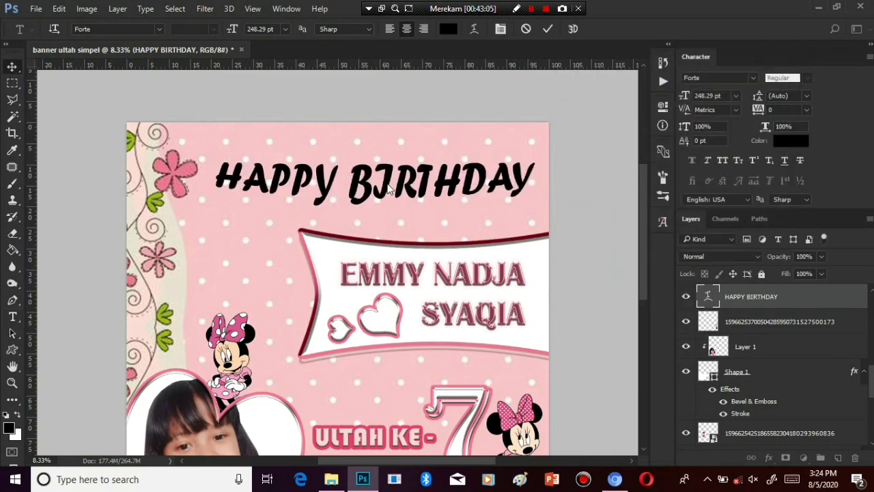
# Stretch the HAPPY BIRTHDAY text leftward to a width of about 79 cm
pyautogui.hotkey('ctrl', 't')
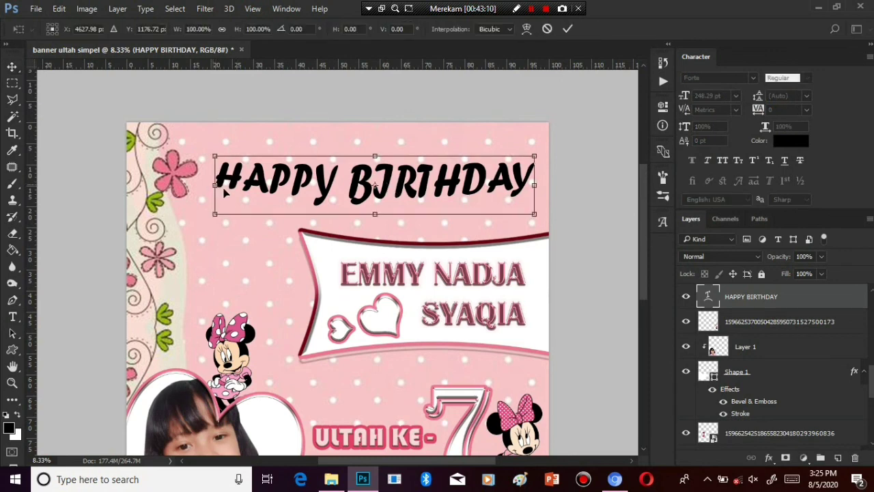
pyautogui.moveTo(214, 185); pyautogui.dragTo(202, 184)
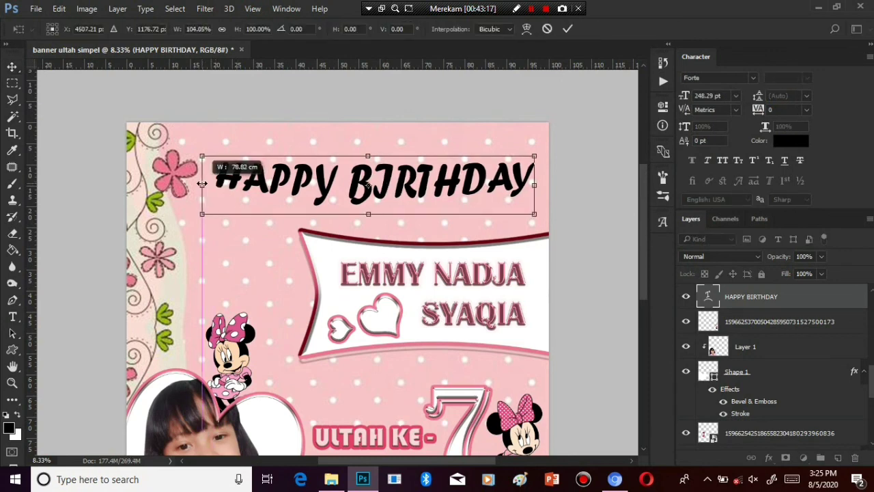
pyautogui.press('Return')
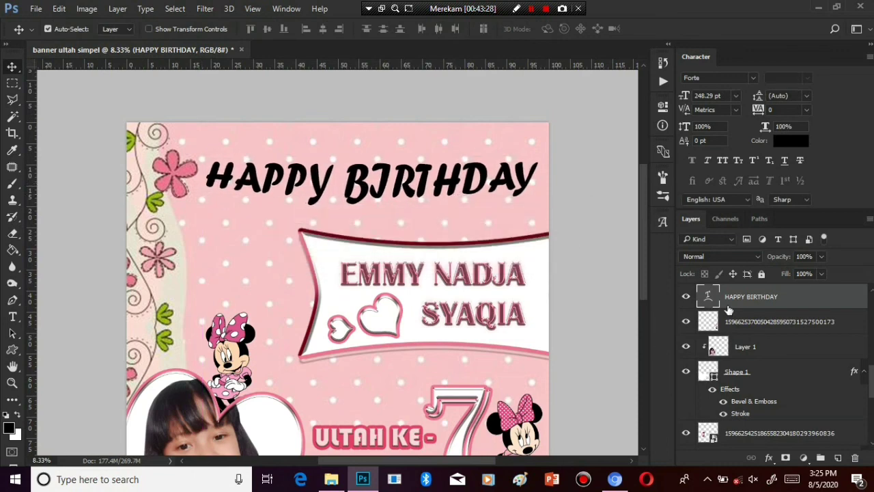
# Paste the copied layer style with bevel, stroke and color overlay onto the HAPPY BIRTHDAY text and check the whole banner
pyautogui.rightClick(753, 303)
pyautogui.click(639, 121)
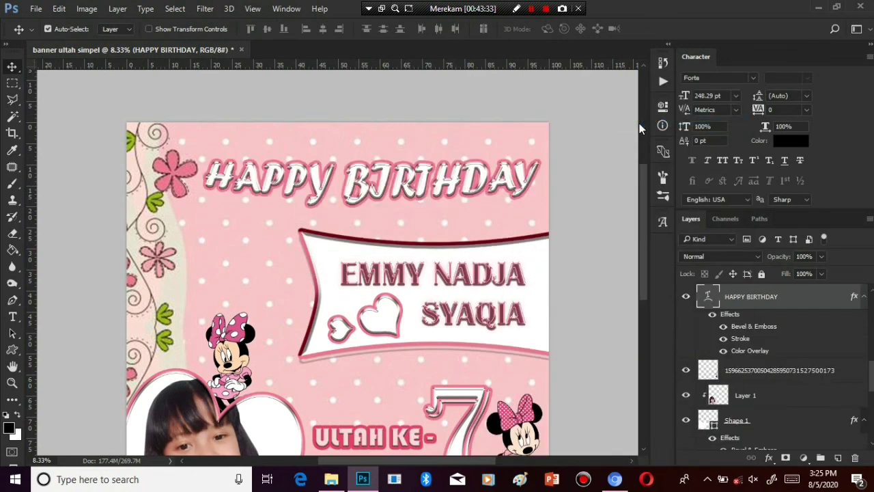
pyautogui.hotkey('ctrl', '-')
pyautogui.hotkey('ctrl', '-')
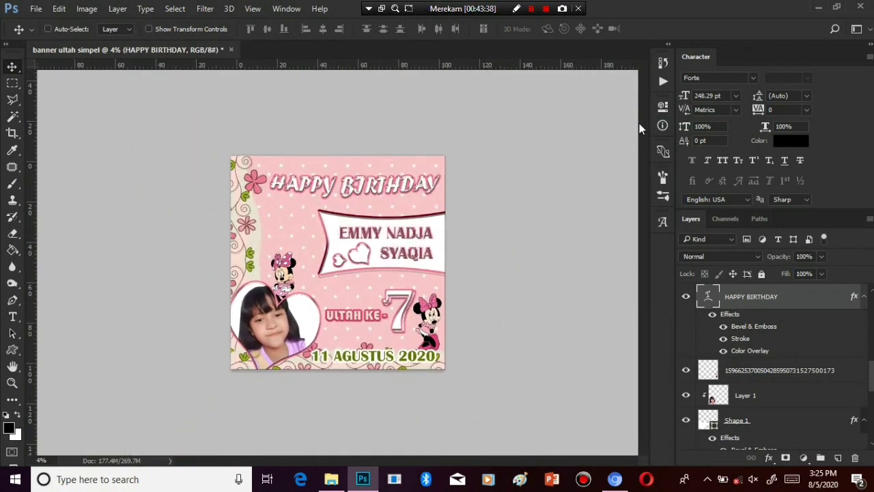
# Enlarge the Minnie Mouse above the heart-framed photo to about 260% and place it between the floral border and the name frame
pyautogui.hotkey('ctrl', '+')
pyautogui.rightClick(277, 276)
pyautogui.click(341, 318)
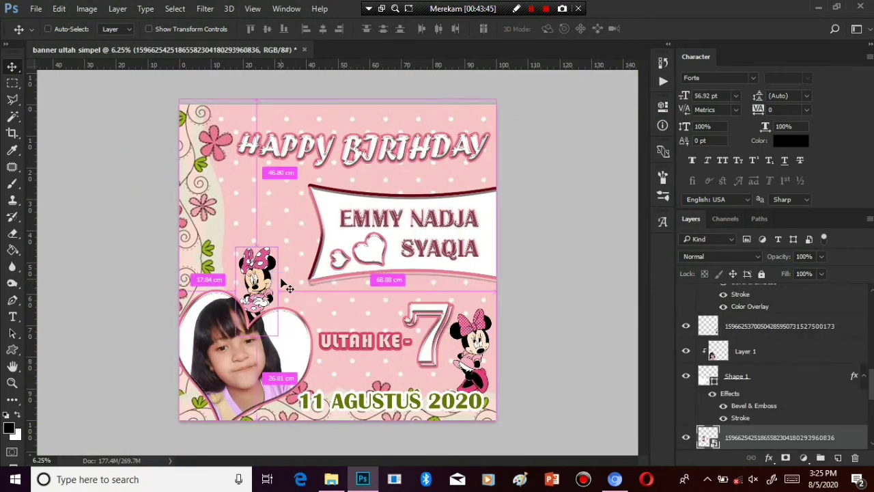
pyautogui.hotkey('ctrl', 't')
pyautogui.moveTo(217, 226); pyautogui.dragTo(202, 185)
pyautogui.moveTo(285, 182); pyautogui.dragTo(297, 176)
pyautogui.press('Return')
pyautogui.moveTo(257, 233); pyautogui.dragTo(279, 249)
pyautogui.hotkey('ctrl', 't')
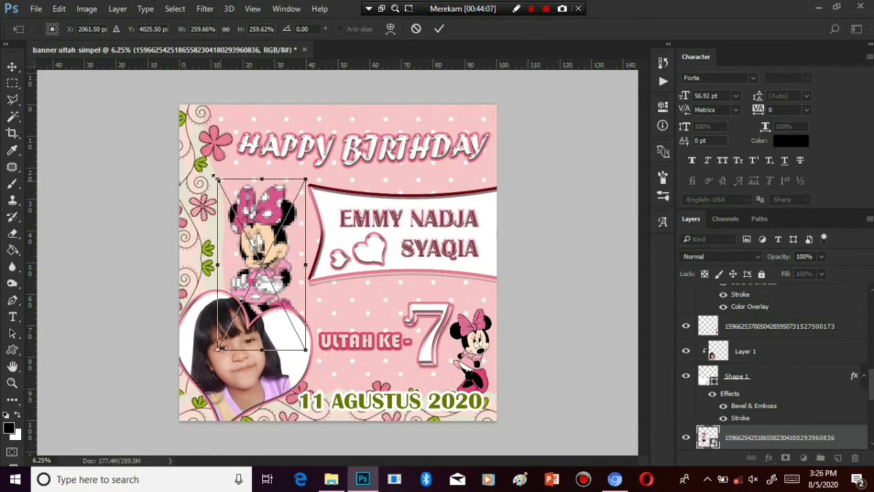
pyautogui.press('Return')
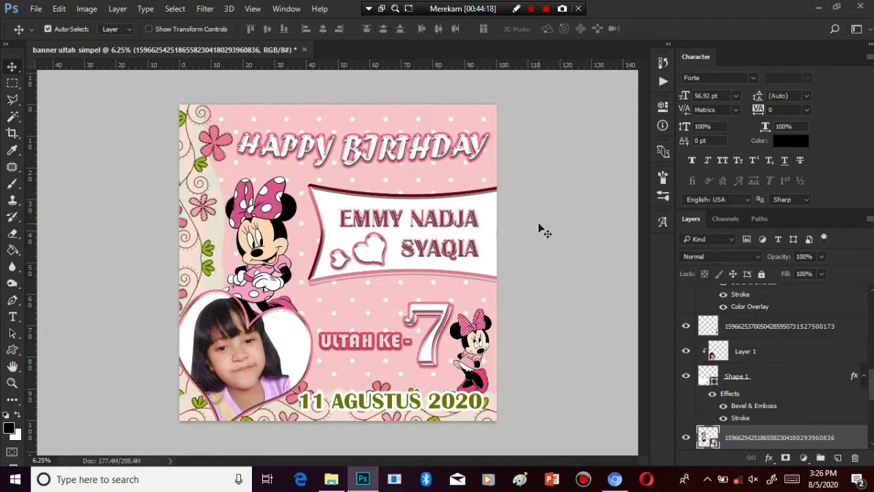
# Paste the copied layer style with bevel, stroke and color overlay onto the 11 AGUSTUS 2020 text
pyautogui.rightClick(363, 403)
pyautogui.click(385, 404)
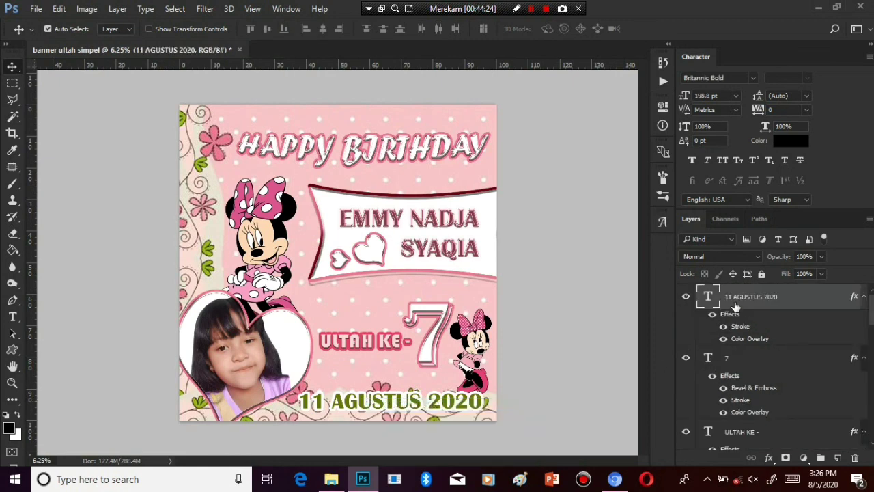
pyautogui.rightClick(734, 306)
pyautogui.click(624, 121)
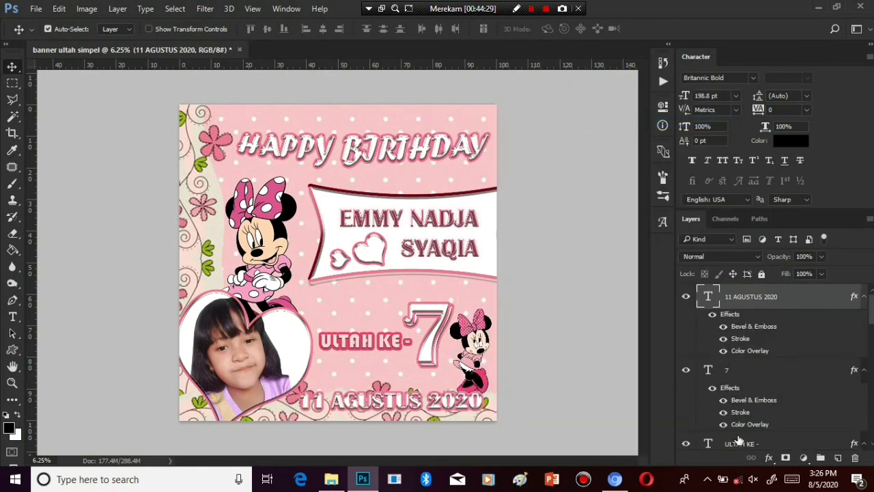
# Set the date text's Color Overlay to the green #92b418 sampled from a leaf in the floral border
pyautogui.doubleClick(750, 355)
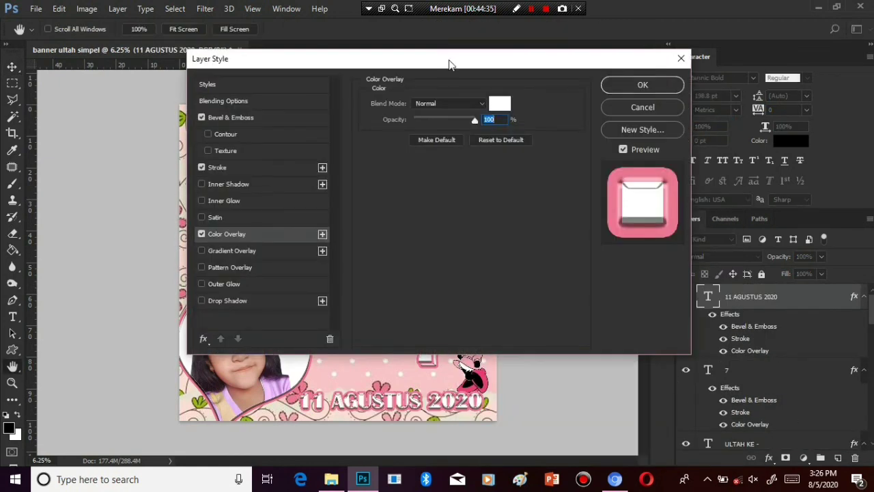
pyautogui.moveTo(449, 60); pyautogui.dragTo(675, 99)
pyautogui.click(725, 142)
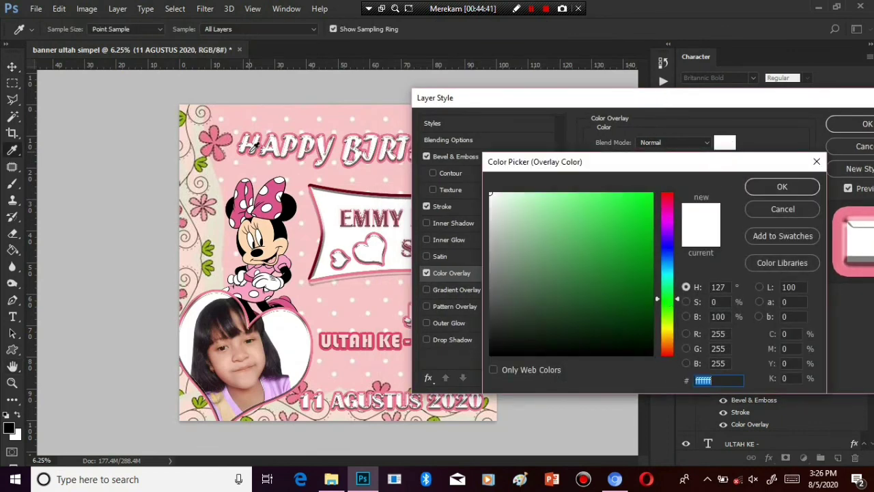
pyautogui.click(202, 162)
pyautogui.click(199, 165)
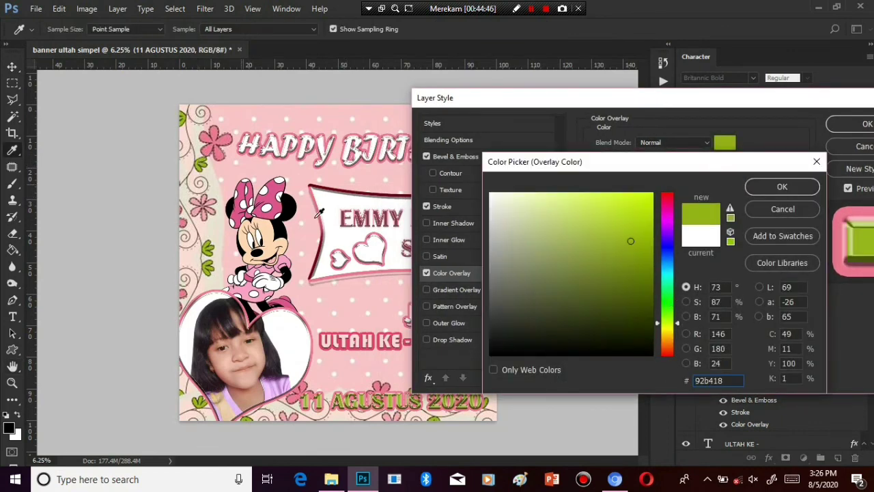
pyautogui.click(779, 187)
# Change the stroke color of the date text to white, ffffff
pyautogui.click(451, 206)
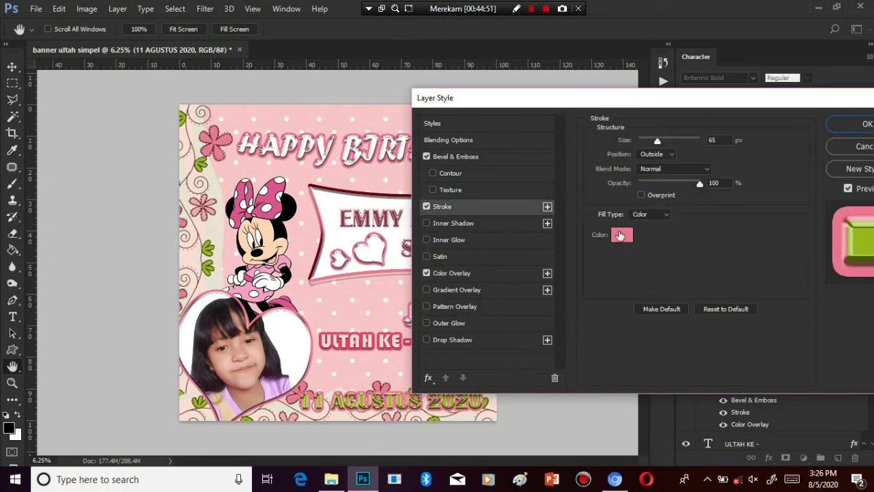
pyautogui.click(620, 235)
pyautogui.write('ffffff')
pyautogui.click(755, 186)
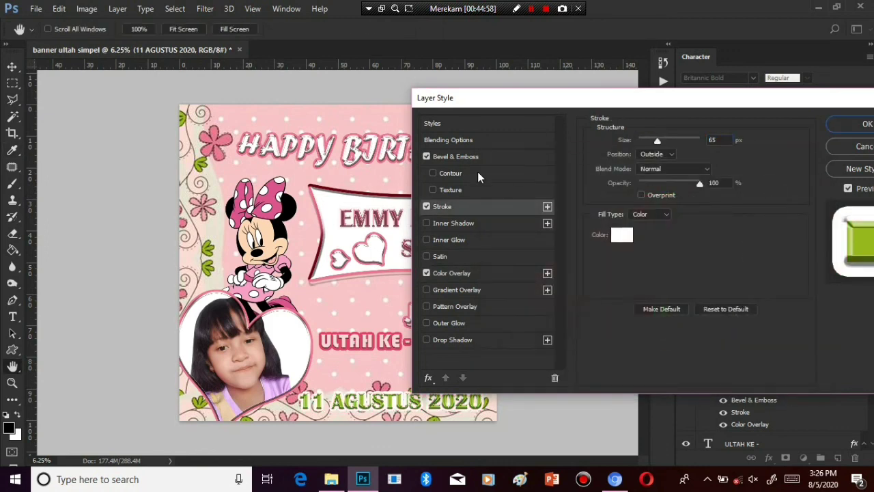
# Set the Bevel & Emboss gloss contour of the date text to the fourth preset, apply the style and deselect the layer
pyautogui.click(468, 151)
pyautogui.click(451, 172)
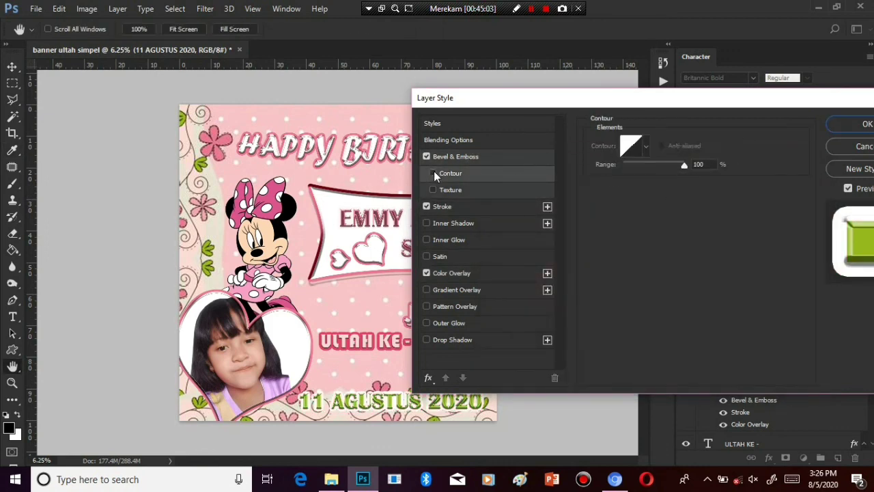
pyautogui.click(470, 158)
pyautogui.click(667, 284)
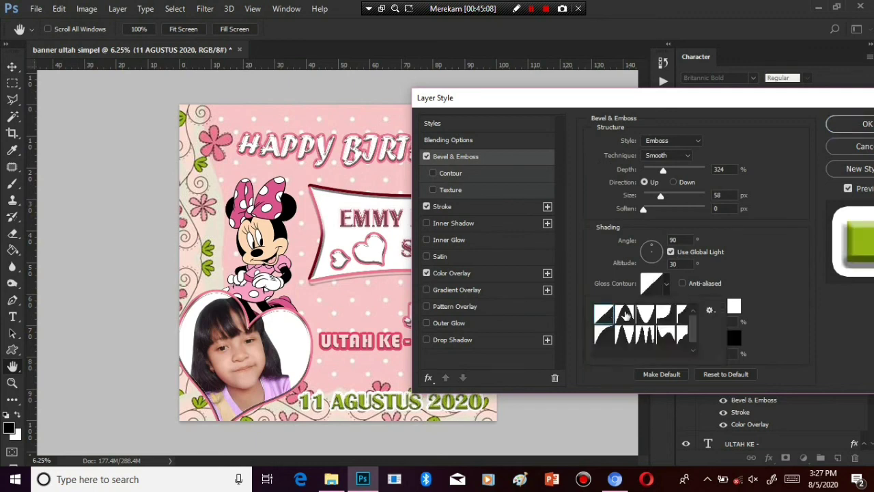
pyautogui.click(624, 314)
pyautogui.click(646, 314)
pyautogui.click(666, 315)
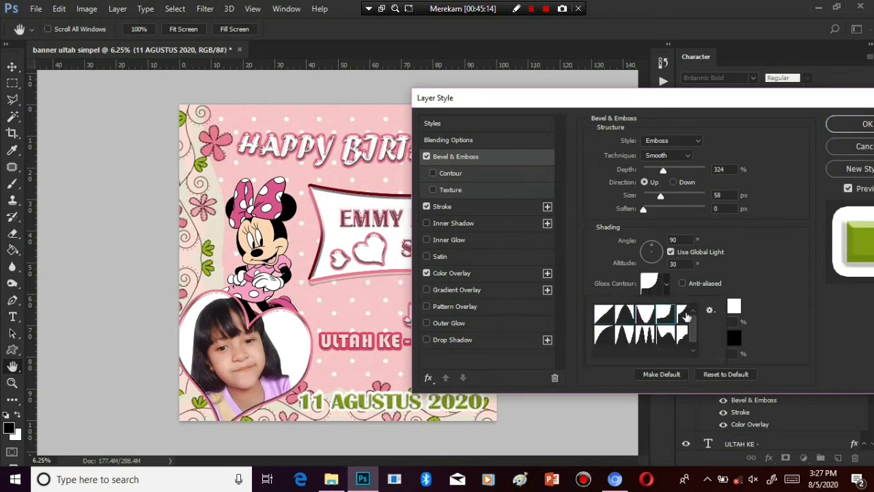
pyautogui.click(869, 125)
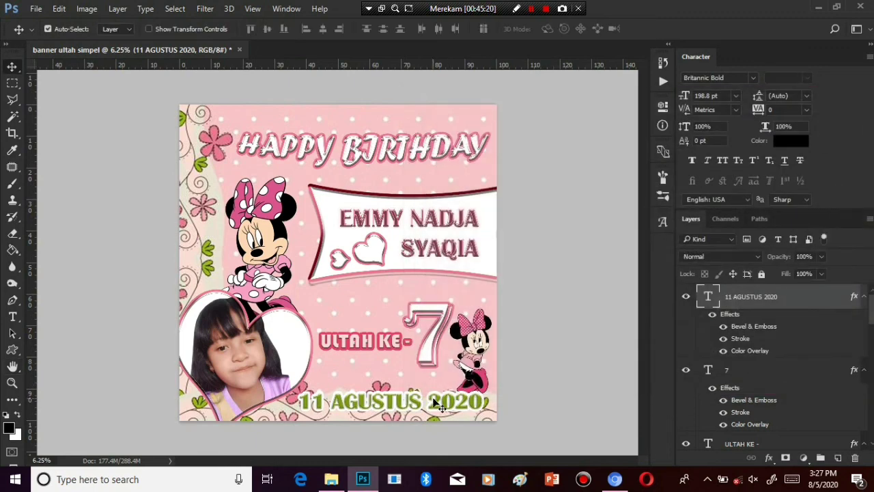
pyautogui.click(555, 194)
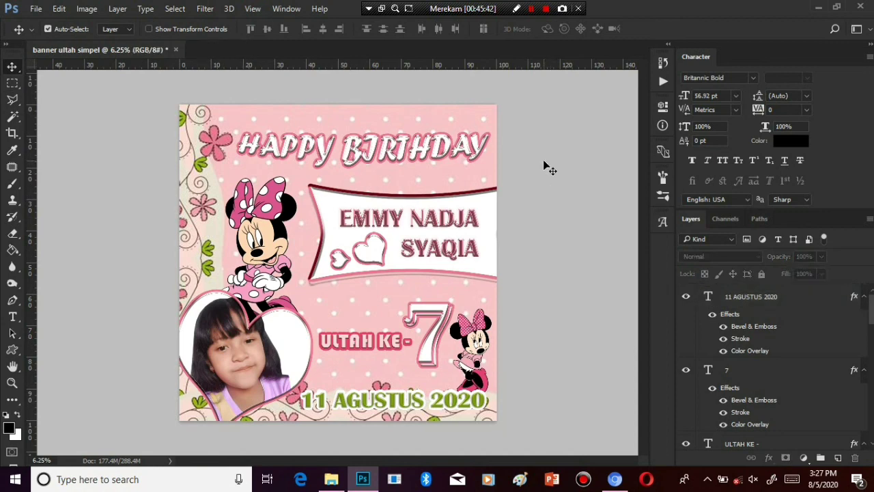